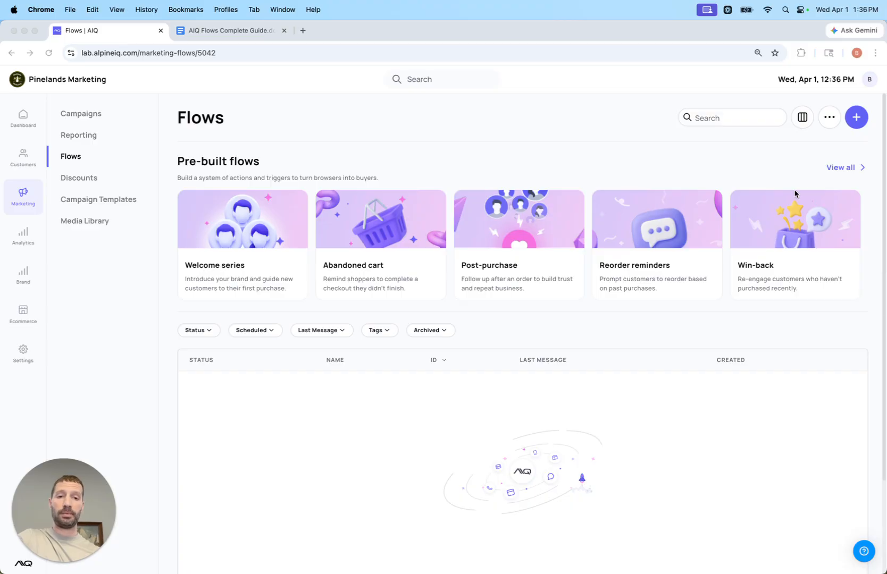
# Step: Look at the AIQ Flows Complete Guide document and return to the Flows page
pyautogui.click(240, 30)
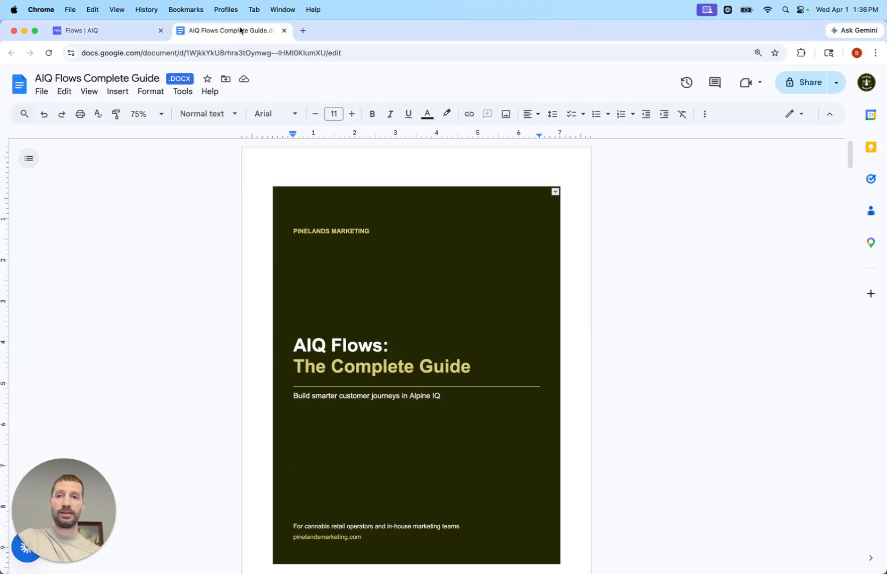
pyautogui.click(131, 31)
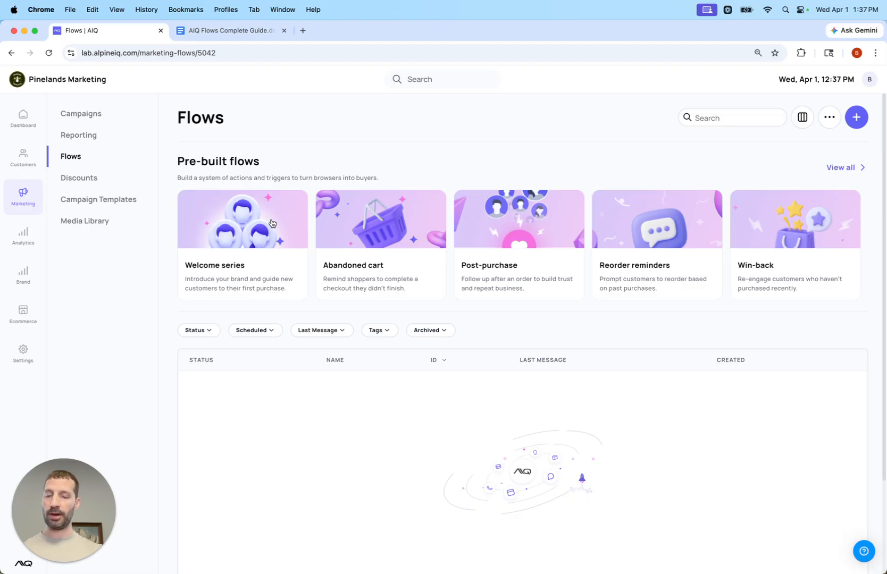
# Step: Open the pre-built Welcome Series (3-step email) flow template and bring up its trigger settings
pyautogui.click(242, 259)
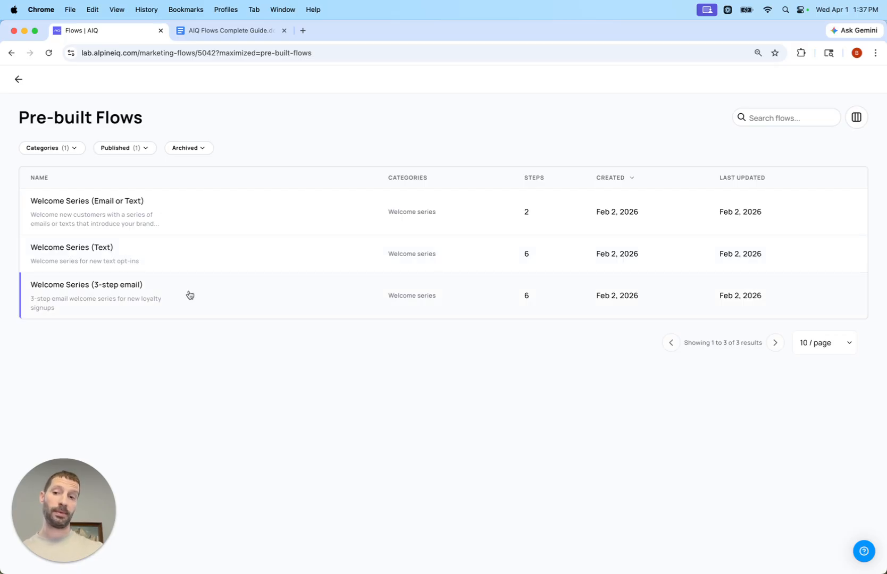
pyautogui.click(127, 290)
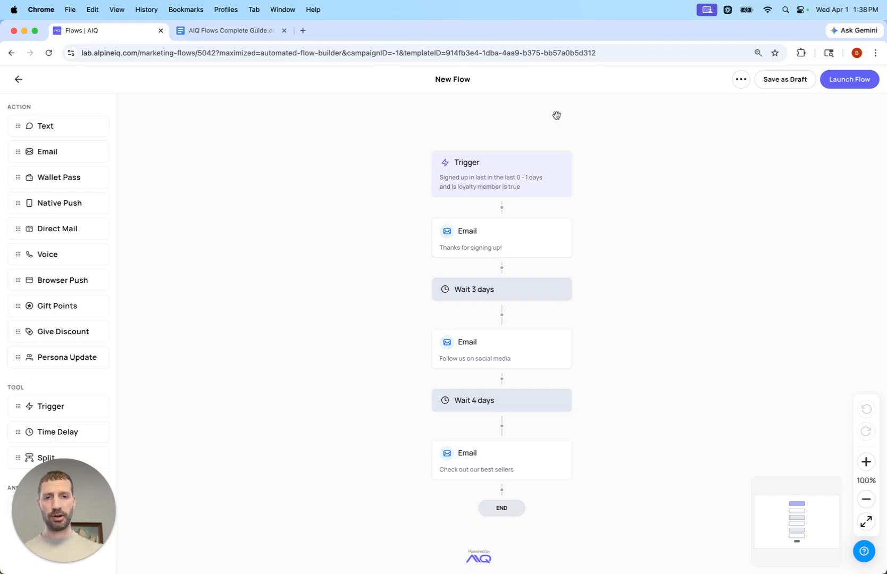
pyautogui.click(501, 184)
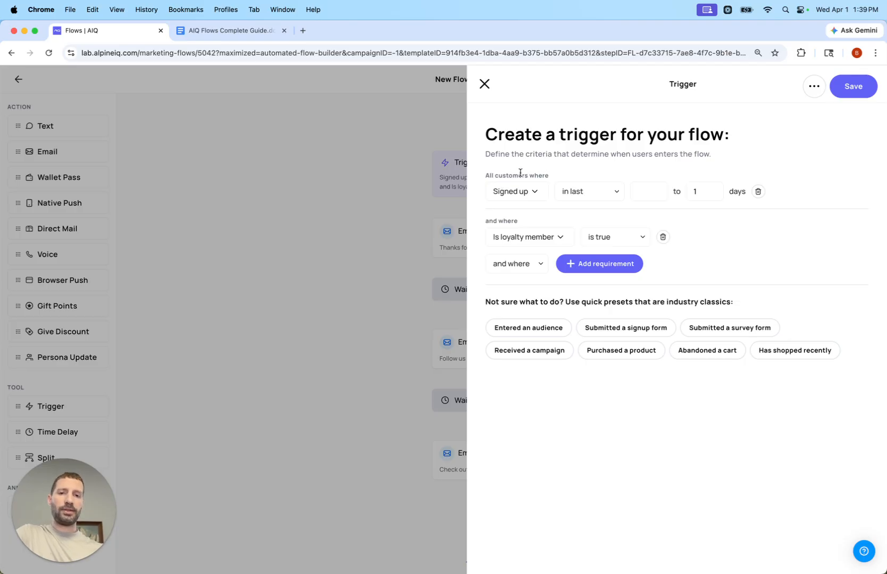
# Step: Examine the condition categories offered for the trigger's Signed up condition, leaving the selection as it is
pyautogui.click(523, 191)
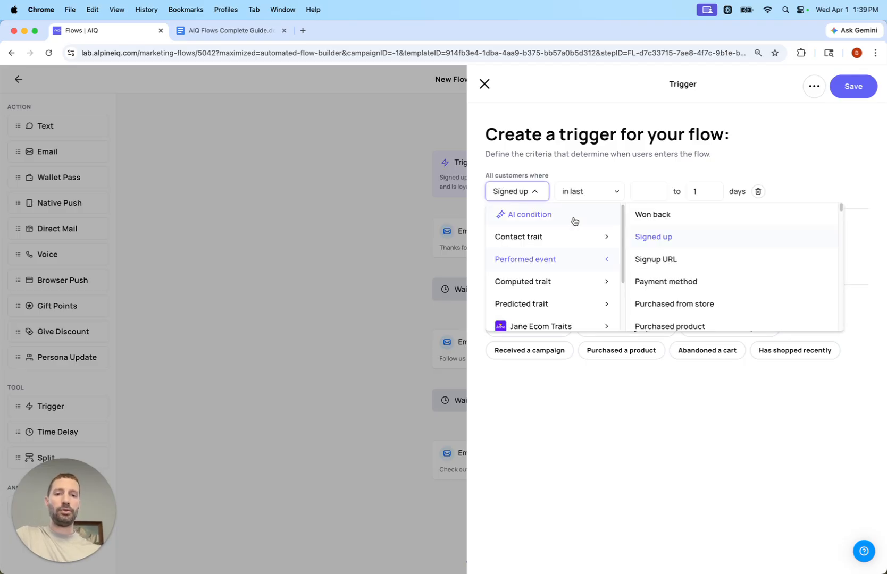
pyautogui.moveTo(624, 221)
pyautogui.mouseDown()
pyautogui.moveTo(626, 280)
pyautogui.moveTo(616, 223)
pyautogui.mouseUp()
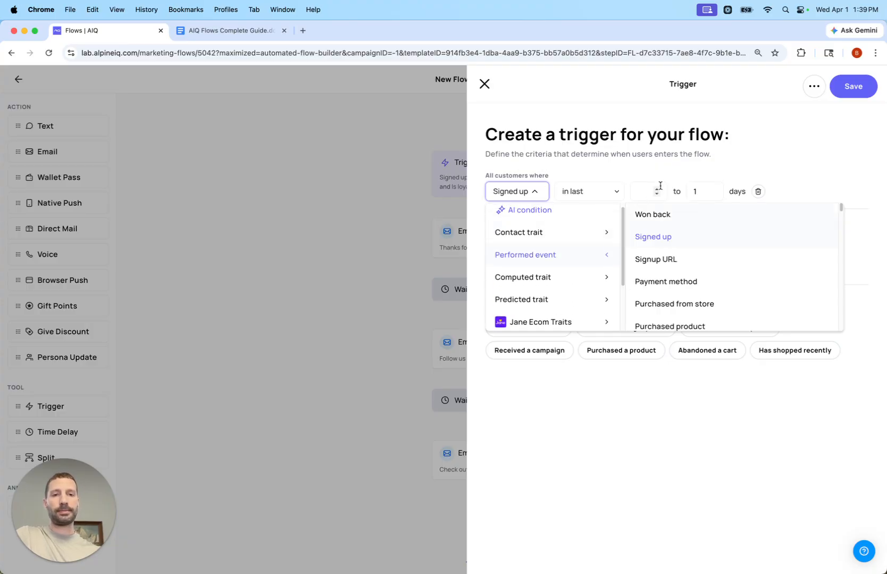
pyautogui.click(781, 163)
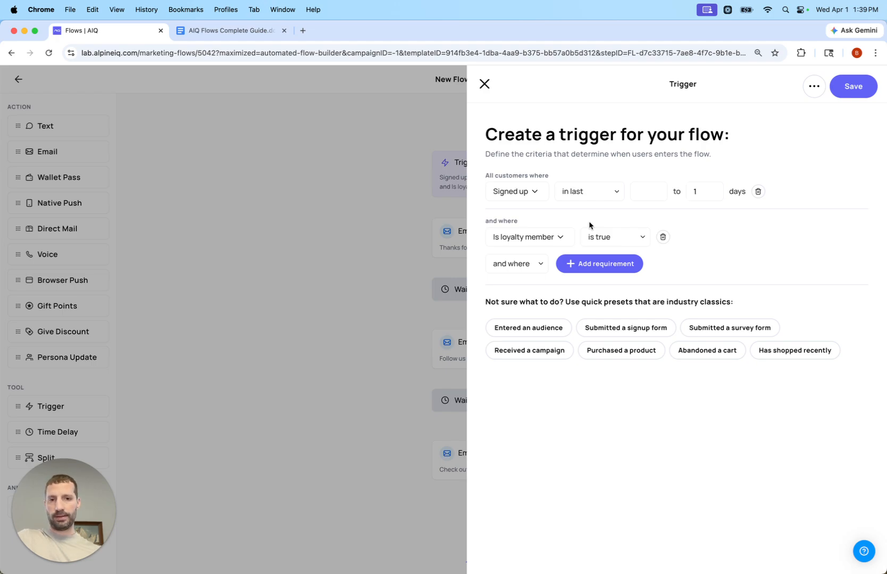
# Step: Add an "and where" requirement to the trigger for Has purchased amount more than 99.99
pyautogui.click(574, 265)
pyautogui.click(551, 281)
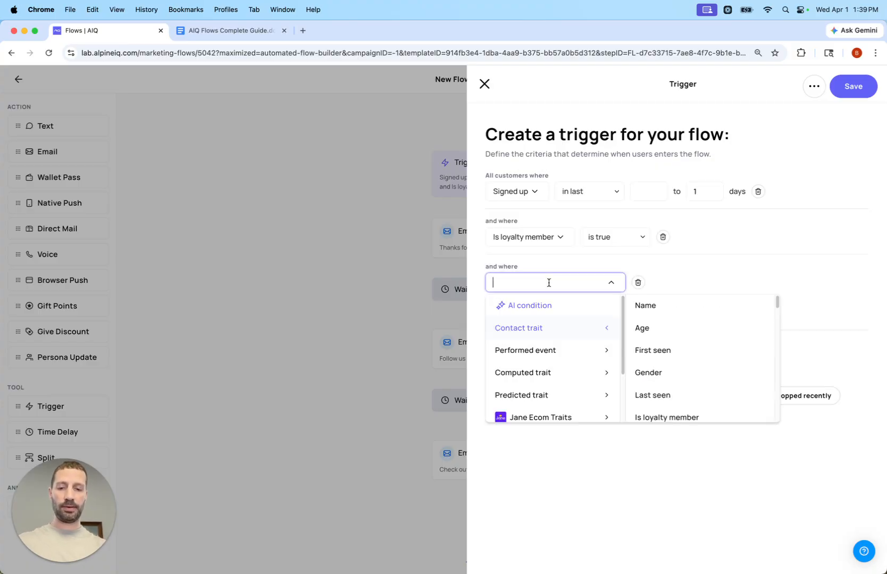
pyautogui.write('total spend')
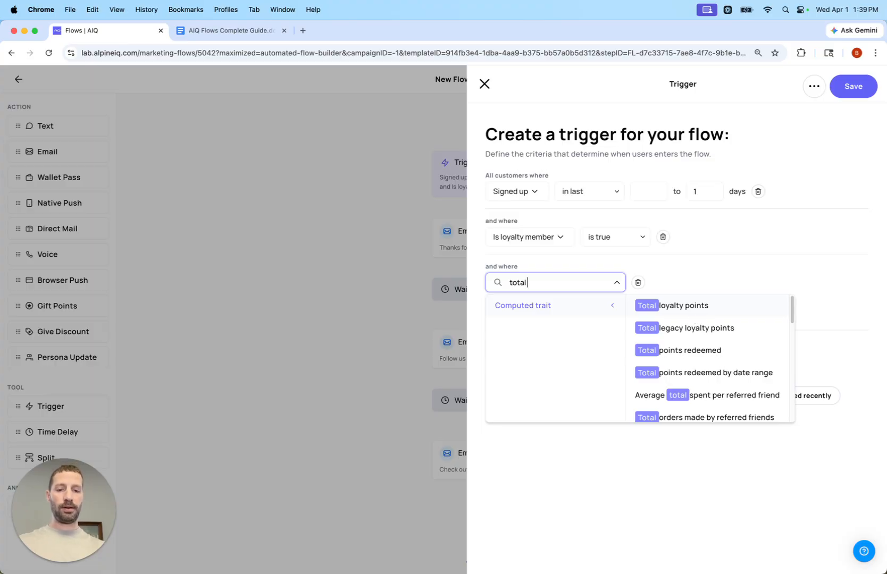
pyautogui.press('BackSpace')
pyautogui.press('BackSpace')
pyautogui.press('BackSpace')
pyautogui.press('BackSpace')
pyautogui.press('BackSpace')
pyautogui.press('BackSpace')
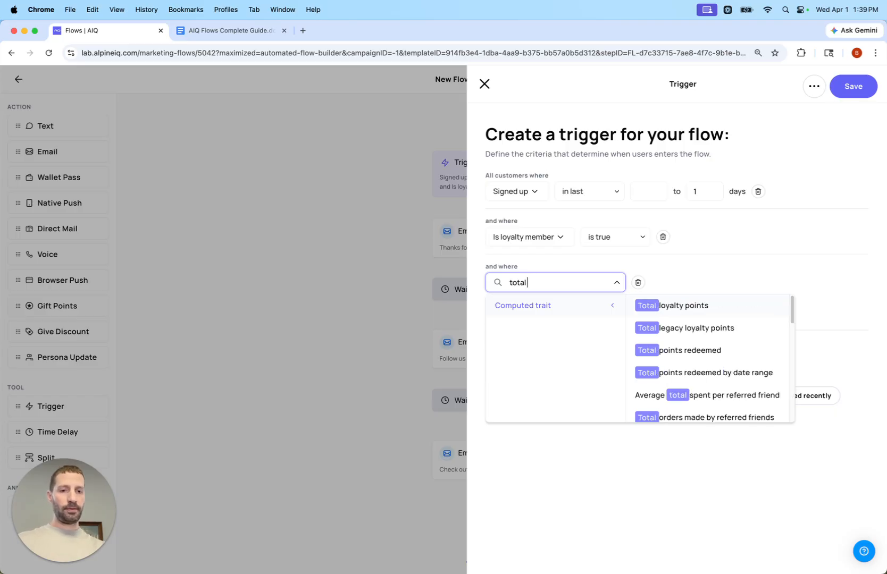
pyautogui.press('BackSpace')
pyautogui.press('BackSpace')
pyautogui.press('BackSpace')
pyautogui.press('BackSpace')
pyautogui.press('BackSpace')
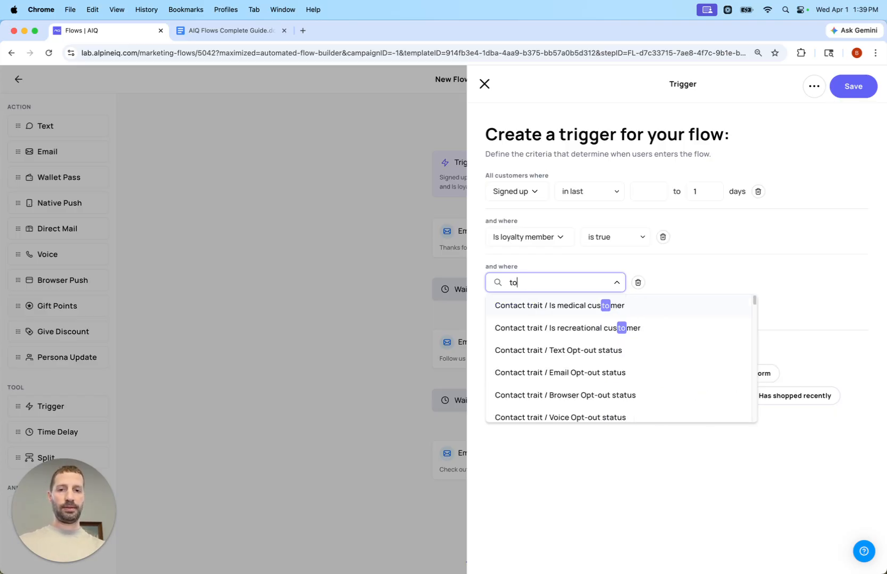
pyautogui.write('spend')
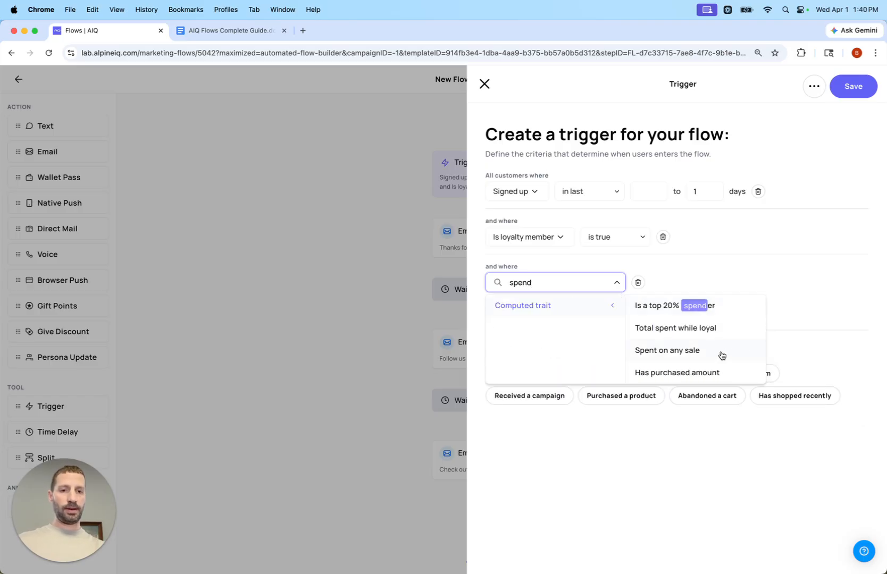
pyautogui.click(671, 372)
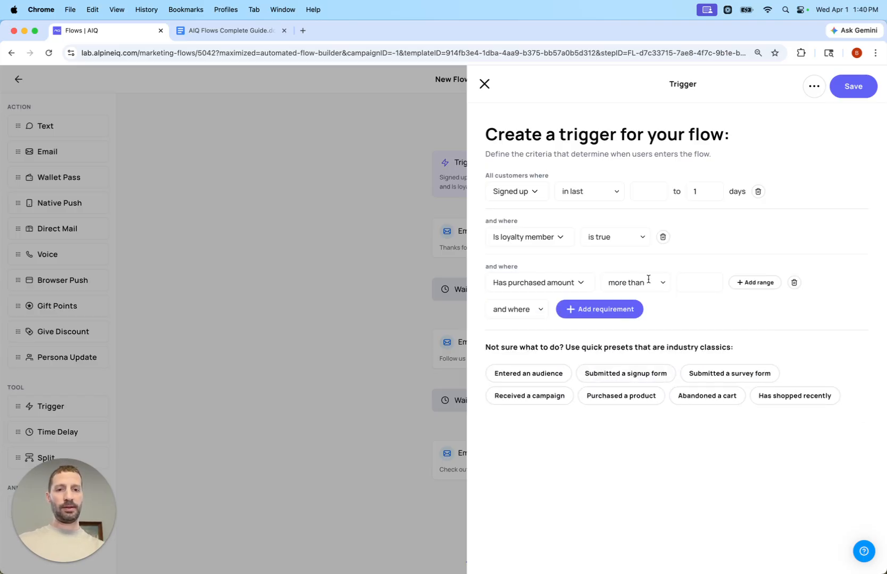
pyautogui.click(686, 282)
pyautogui.write('99.99')
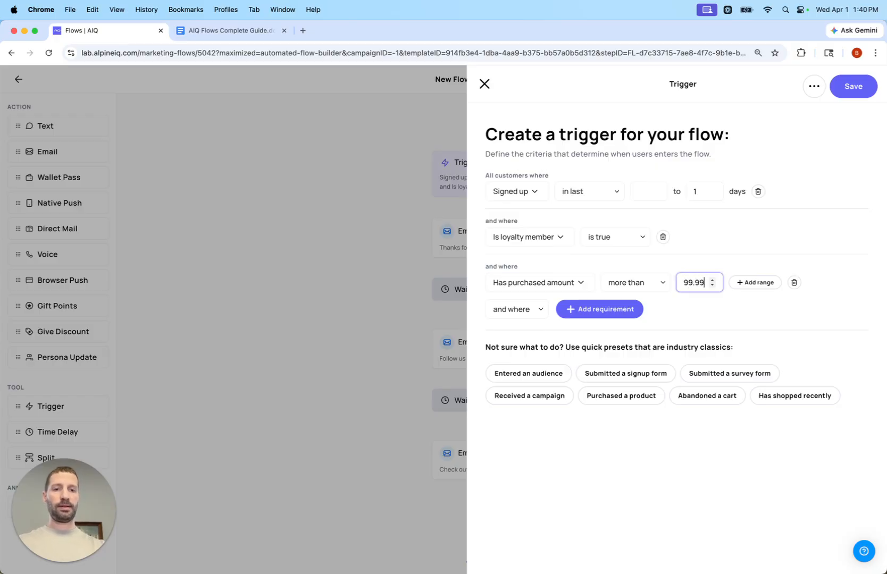
pyautogui.click(689, 311)
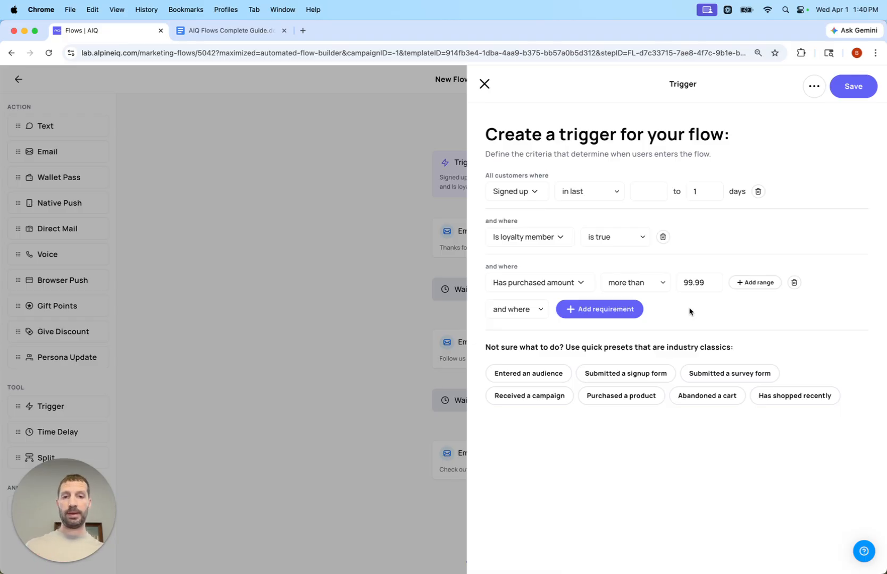
# Step: Change the third trigger requirement to Avg ticket size more than 99.99
pyautogui.click(542, 276)
pyautogui.write('avg')
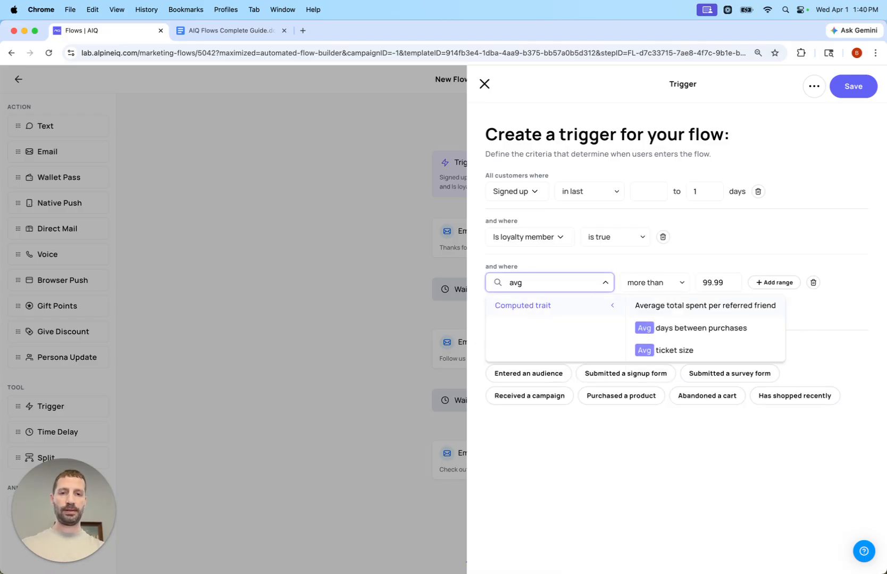
pyautogui.click(671, 350)
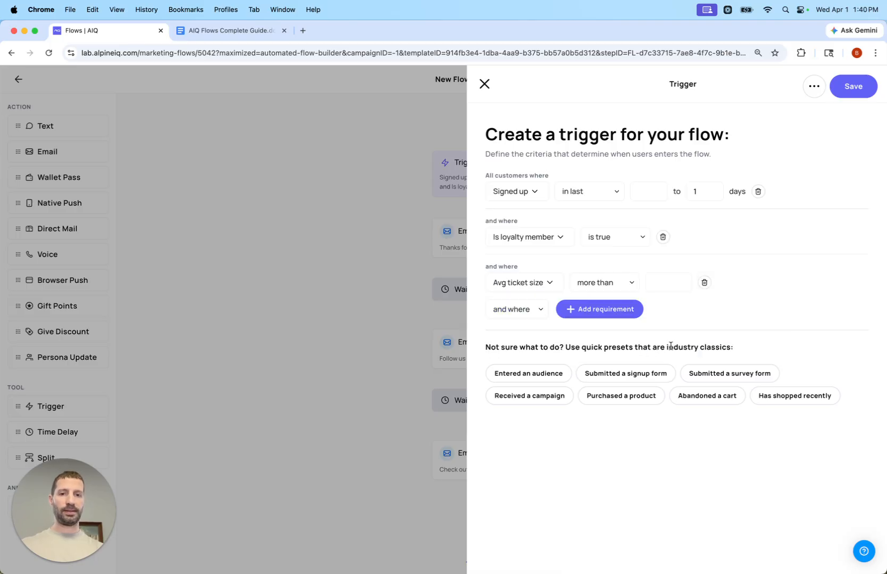
pyautogui.click(662, 285)
pyautogui.write('99.99')
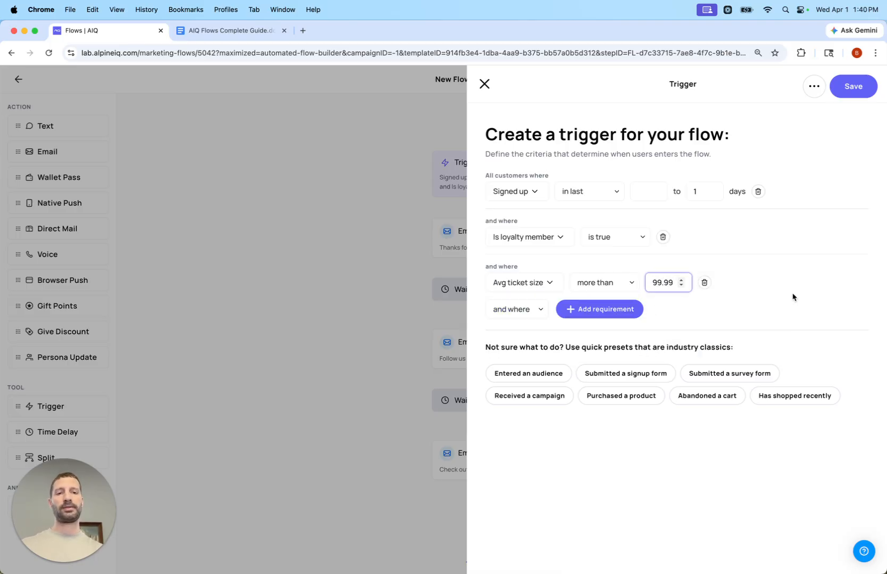
pyautogui.click(793, 297)
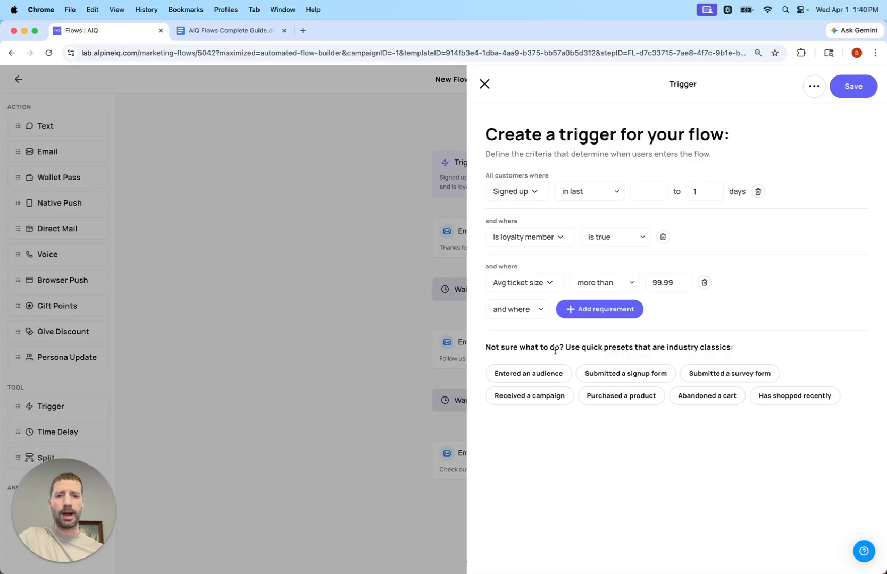
# Step: Apply the Entered an audience preset to the trigger and check its list of selectable audiences
pyautogui.click(540, 374)
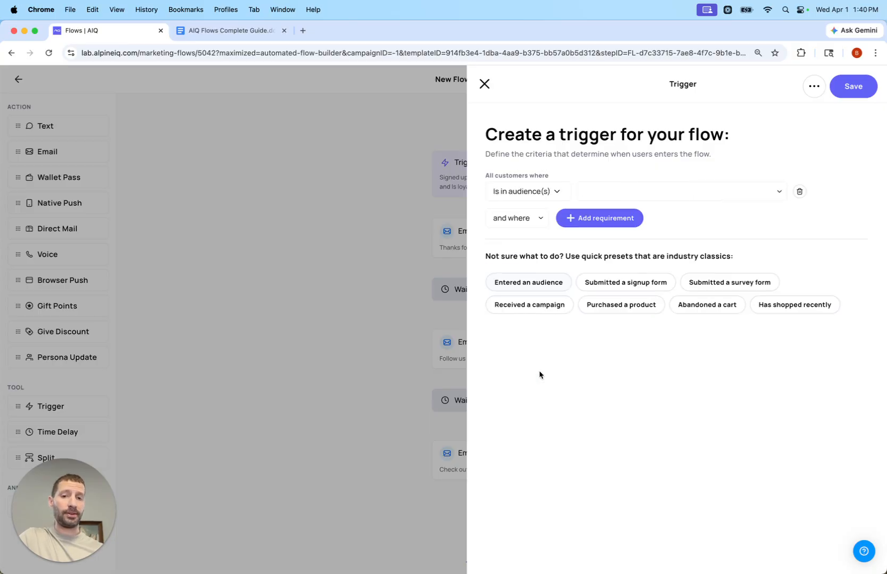
pyautogui.click(634, 193)
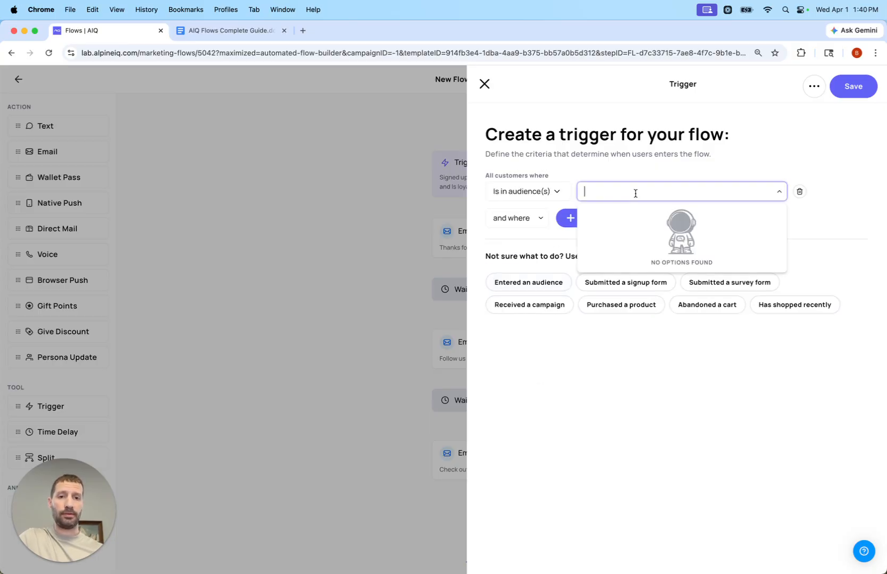
pyautogui.click(640, 176)
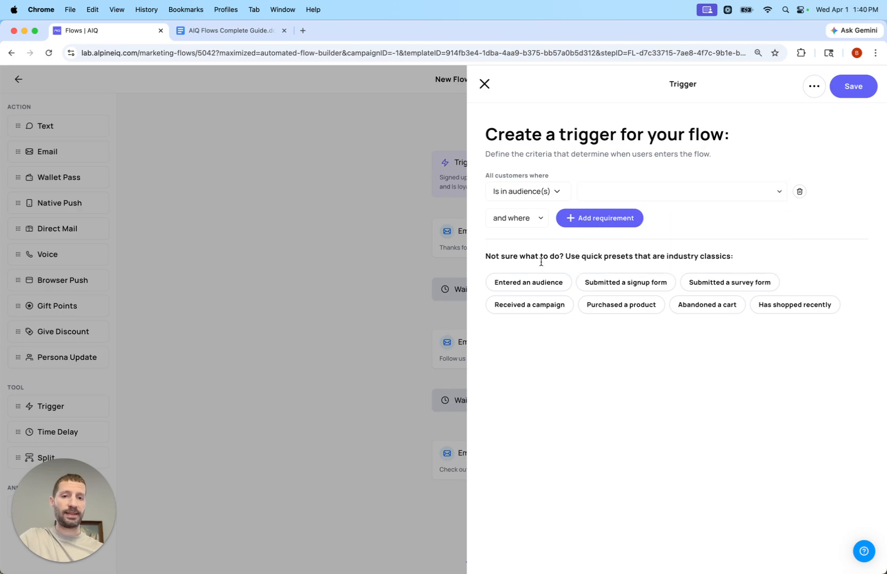
# Step: Try the signup form, survey form, Received a campaign, Purchased a product and Abandoned a cart trigger presets in turn
pyautogui.click(604, 285)
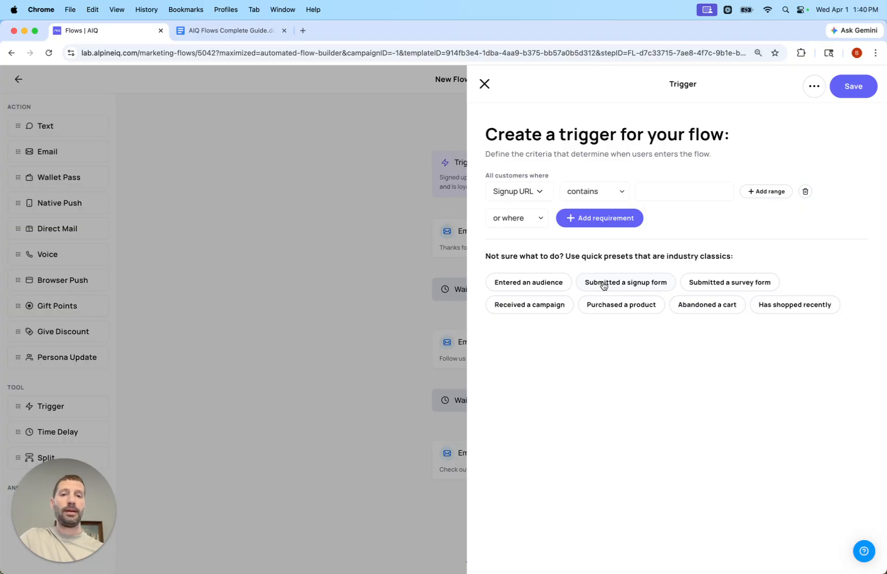
pyautogui.click(687, 196)
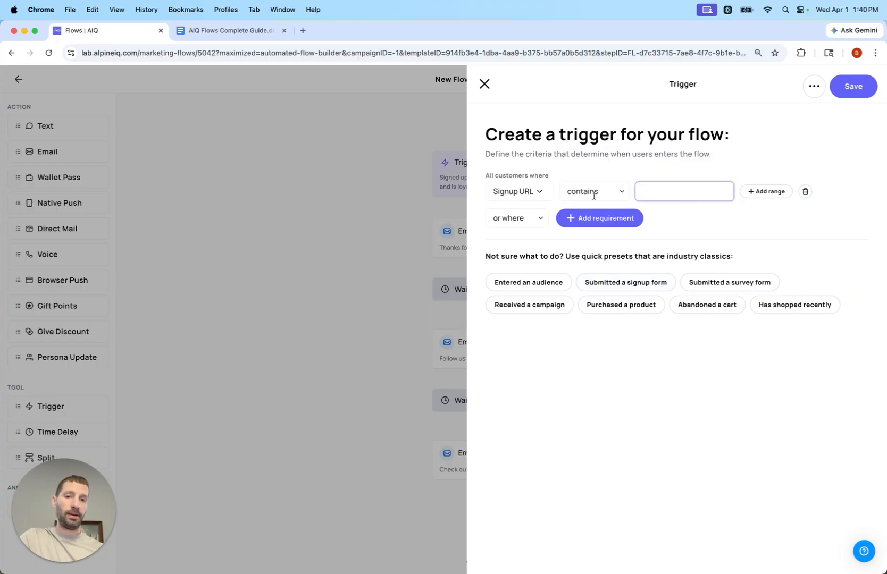
pyautogui.click(721, 288)
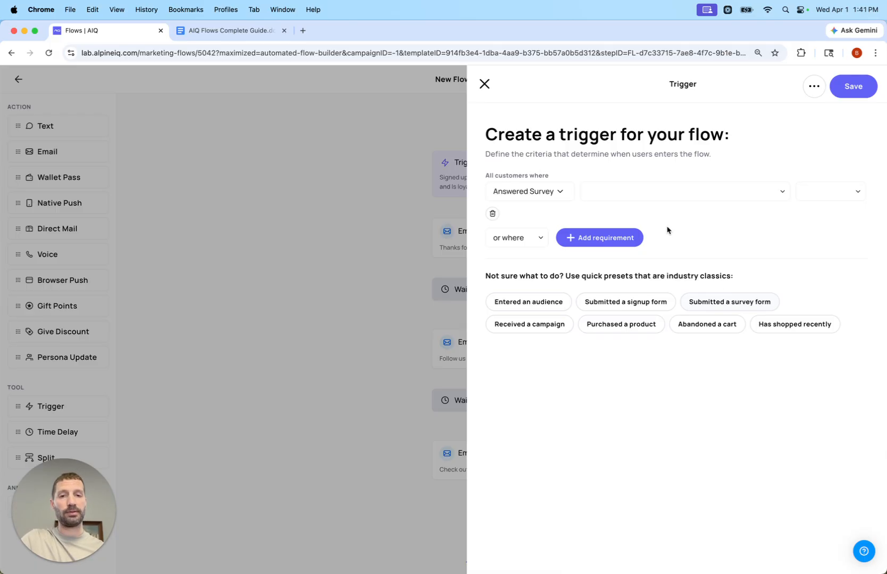
pyautogui.click(553, 331)
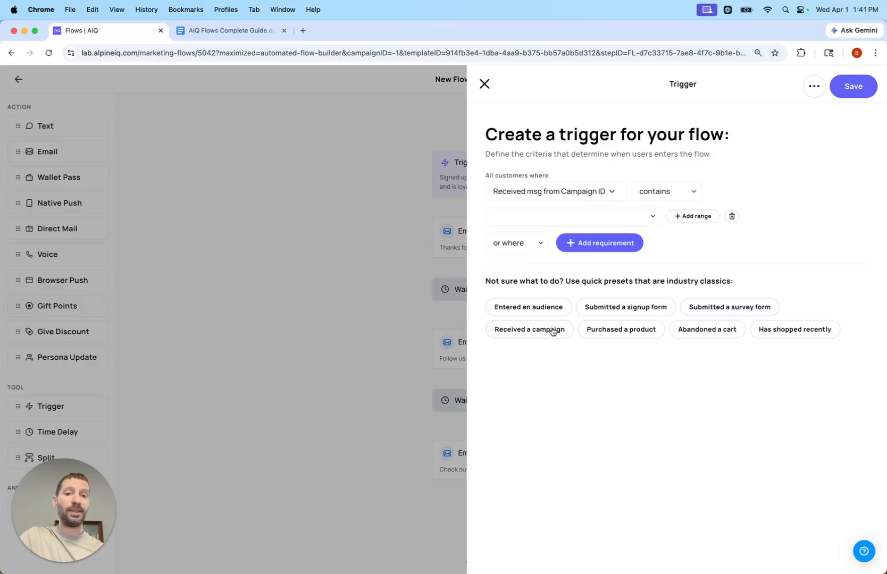
pyautogui.click(616, 331)
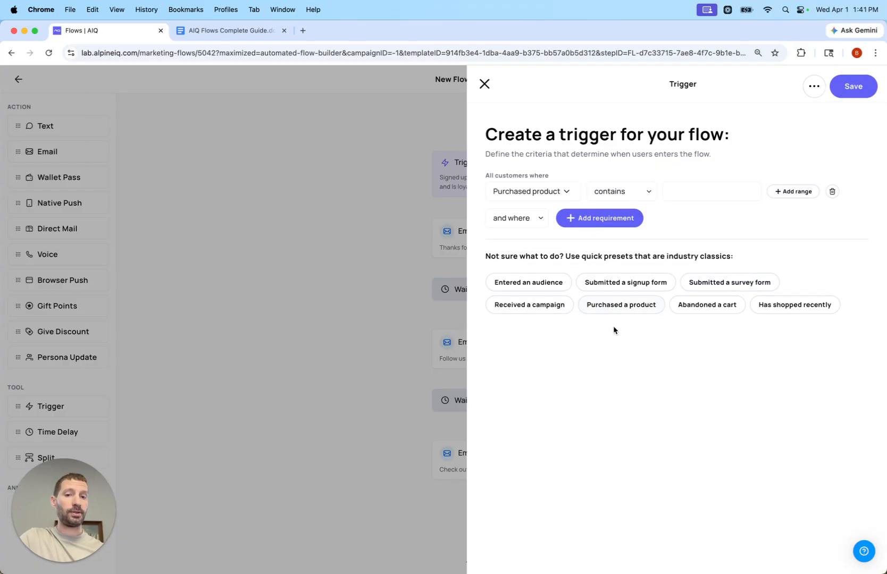
pyautogui.click(690, 308)
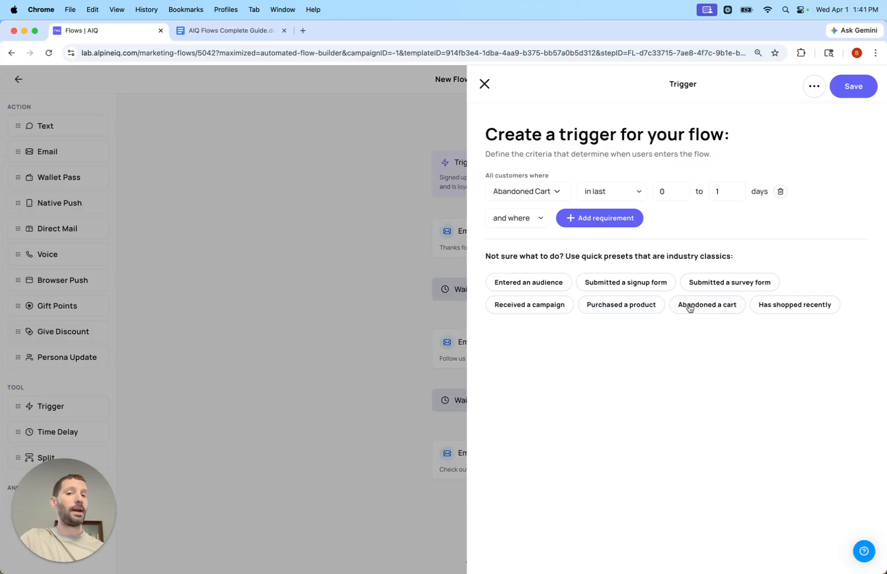
# Step: Apply the Has shopped recently preset to the trigger and examine the categories available for its Last purchase condition
pyautogui.click(781, 308)
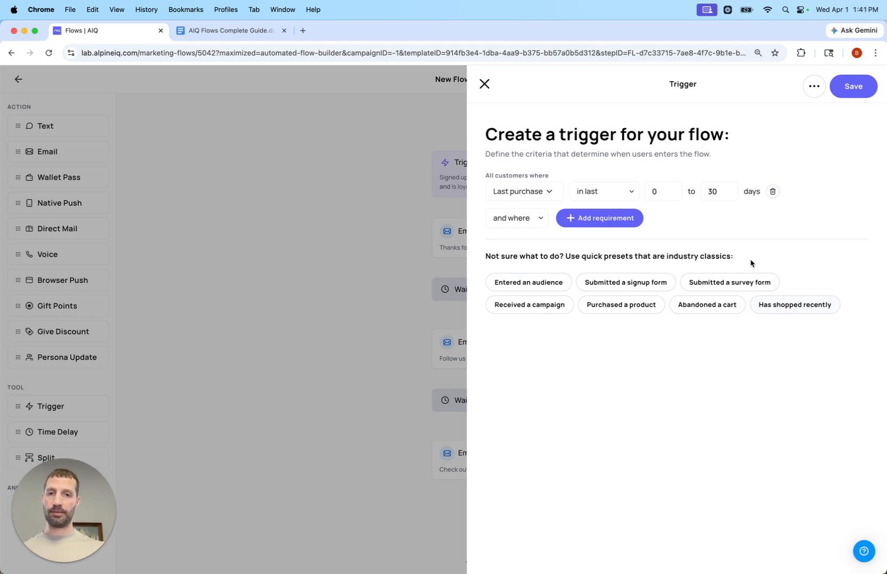
pyautogui.click(543, 192)
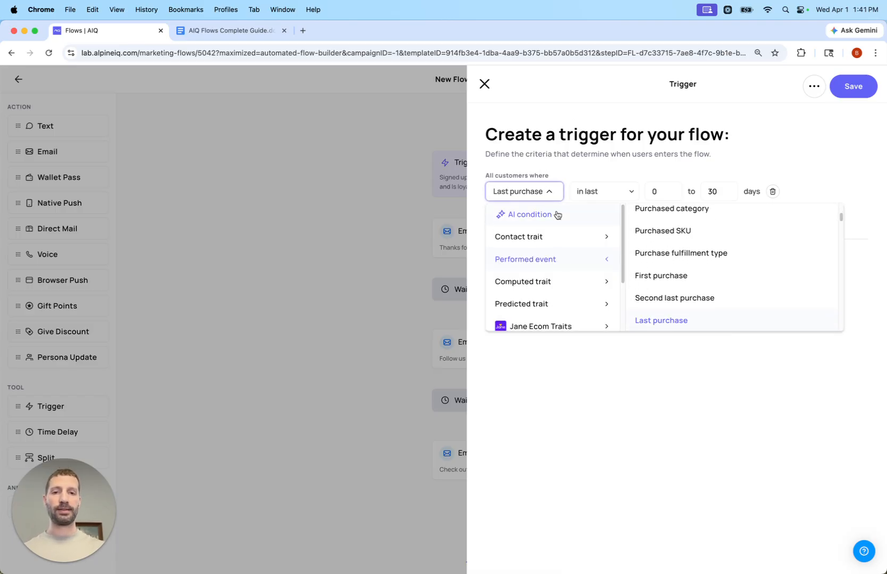
pyautogui.moveTo(625, 254)
pyautogui.mouseDown()
pyautogui.moveTo(628, 302)
pyautogui.moveTo(626, 234)
pyautogui.mouseUp()
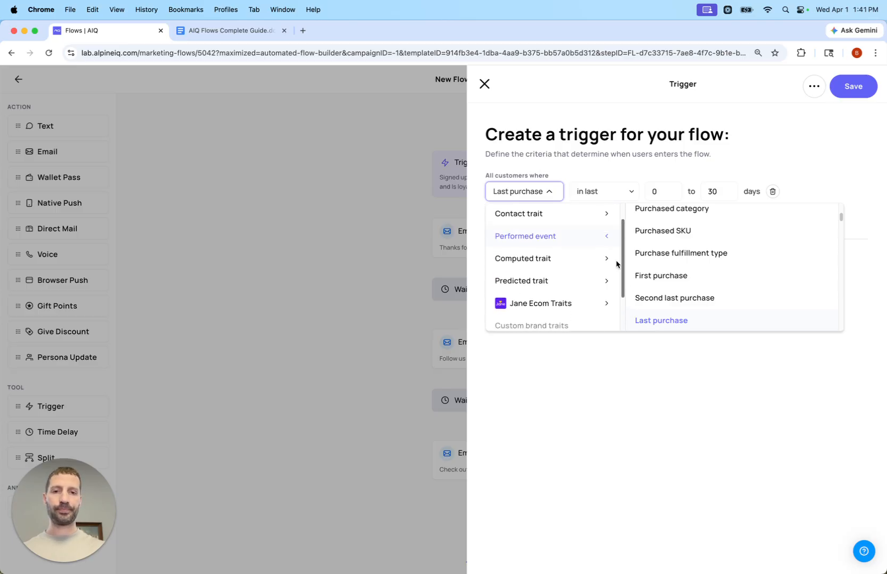
pyautogui.scroll(2, 617, 264)
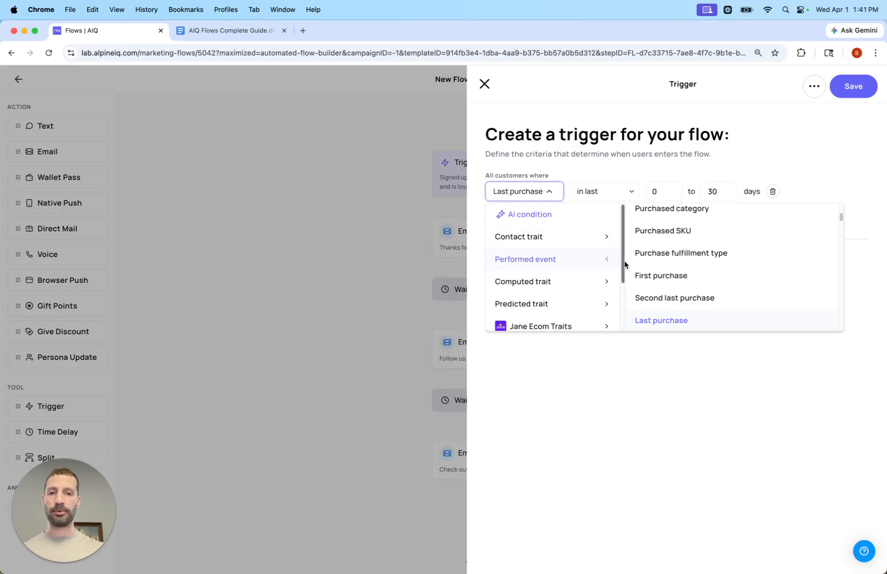
pyautogui.moveTo(625, 264); pyautogui.dragTo(633, 319)
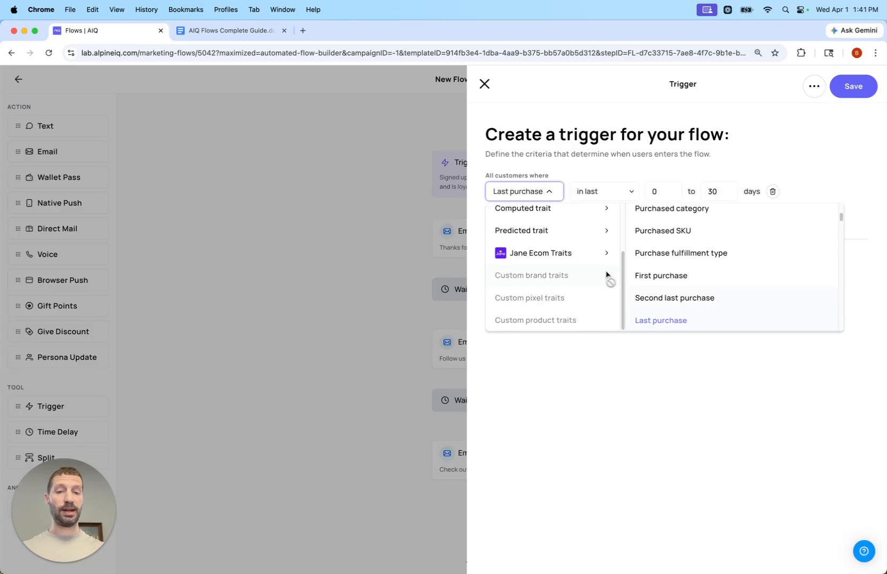
pyautogui.click(819, 172)
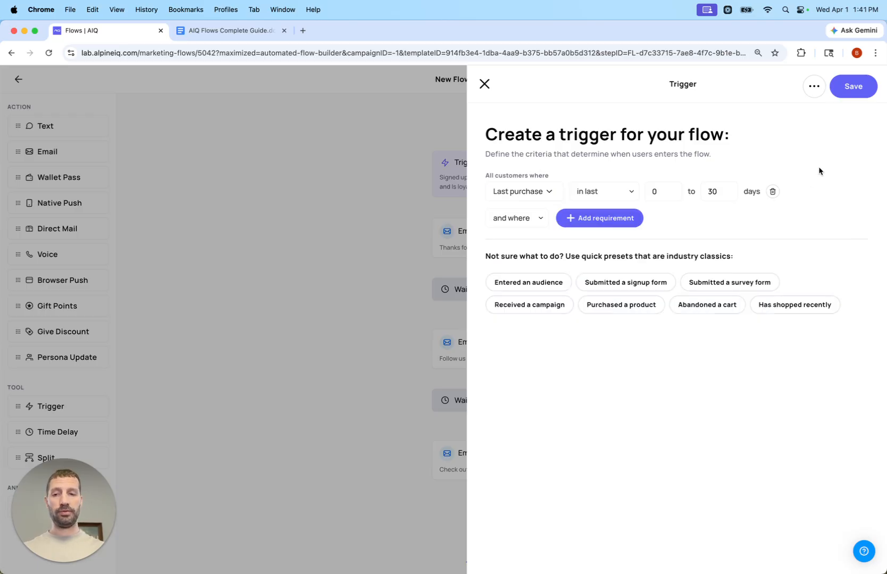
# Step: Close the trigger without saving and view the saved design of the "Thanks for signing up!" email
pyautogui.click(484, 84)
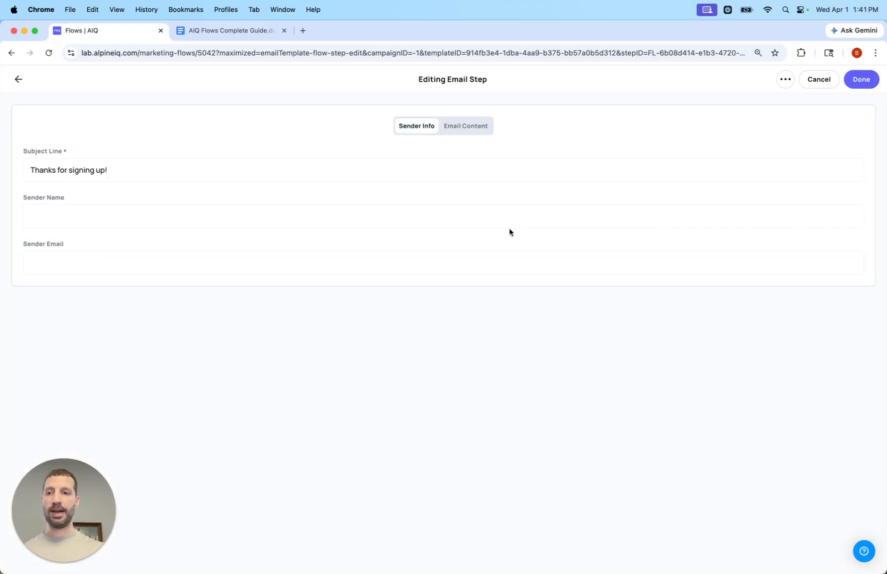
pyautogui.click(461, 128)
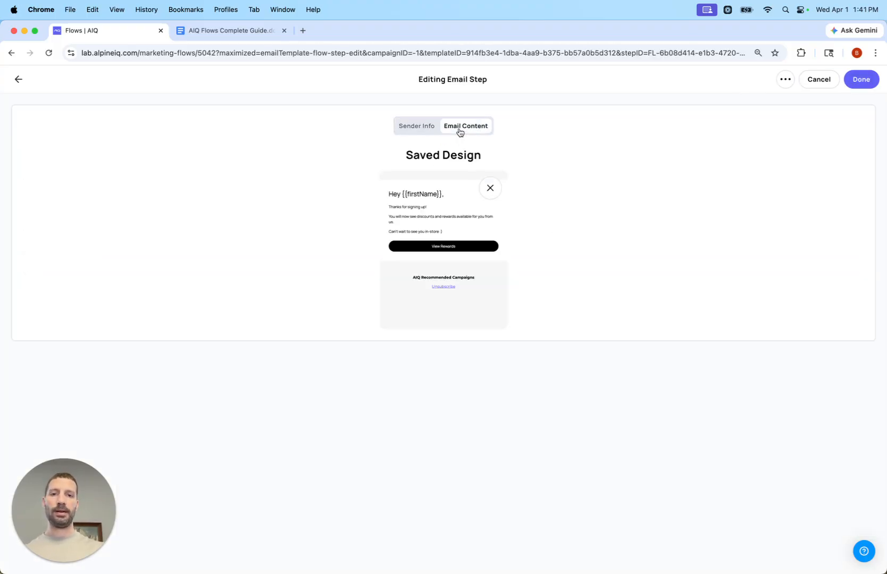
pyautogui.click(461, 215)
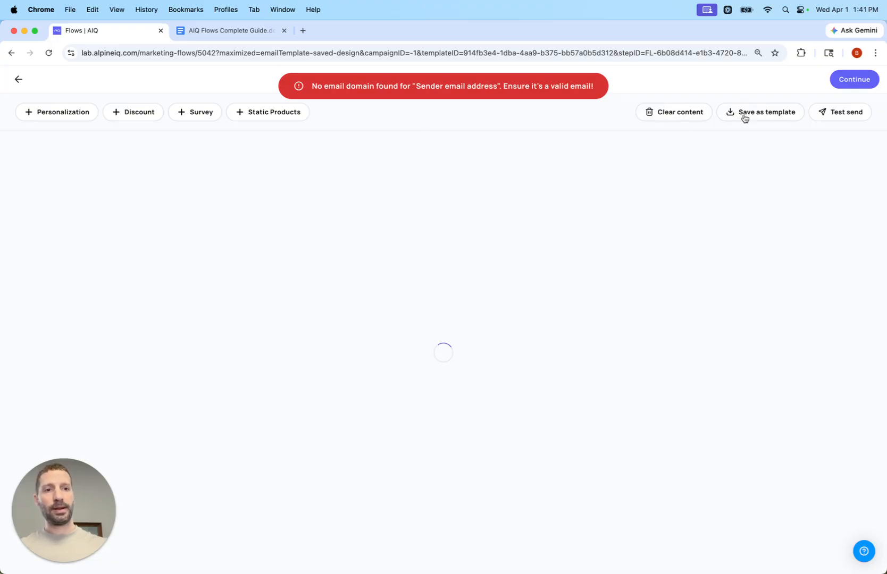
# Step: Clear the welcome email's content, browse the Templates and My Templates galleries, and return to the flow without picking a design
pyautogui.click(686, 117)
pyautogui.click(553, 214)
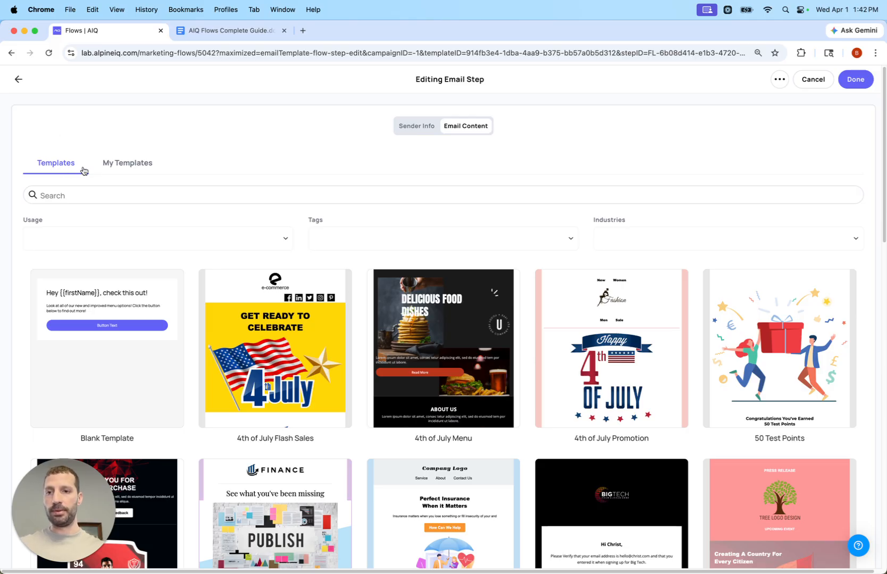
pyautogui.click(113, 170)
pyautogui.click(80, 170)
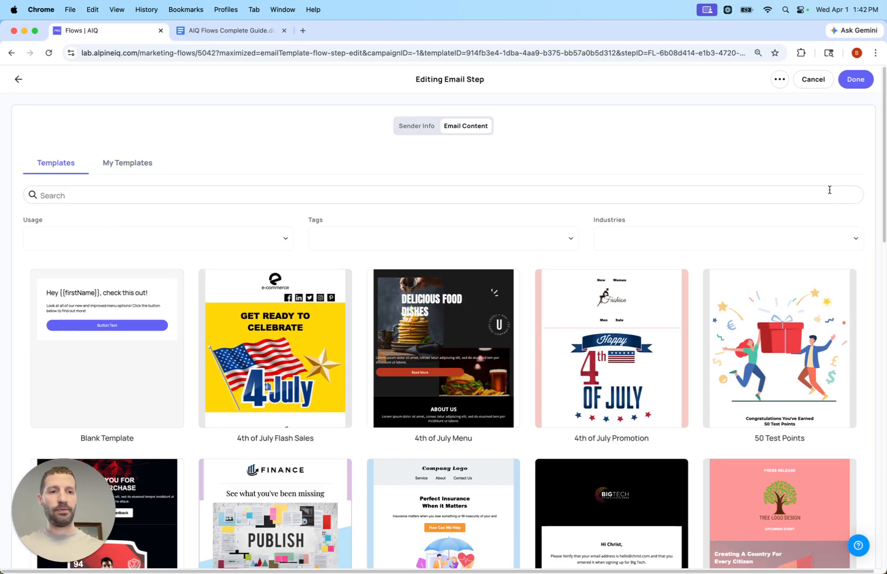
pyautogui.moveTo(884, 218); pyautogui.dragTo(852, 190)
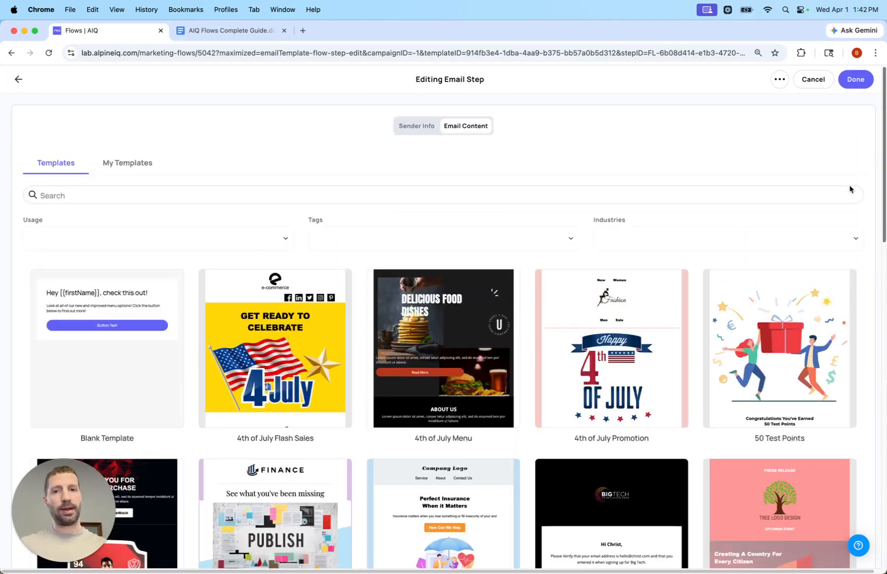
pyautogui.click(18, 81)
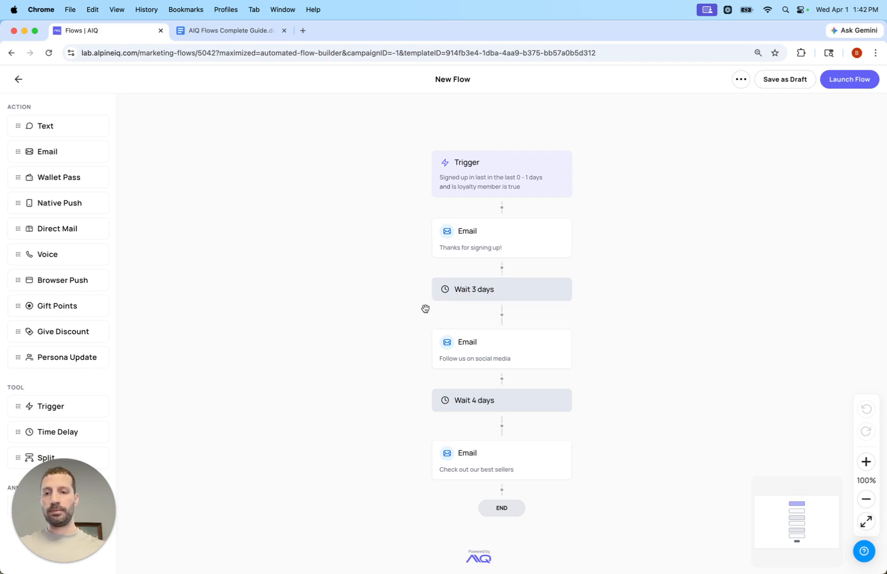
# Step: Check the unit options of the 3-day delay and the sender info of the "Follow us on social media" email
pyautogui.click(490, 292)
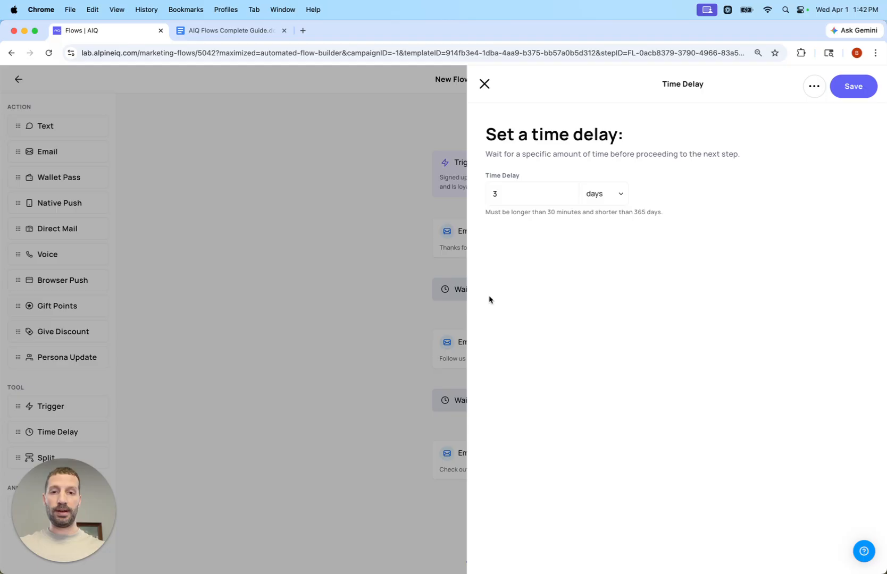
pyautogui.click(623, 203)
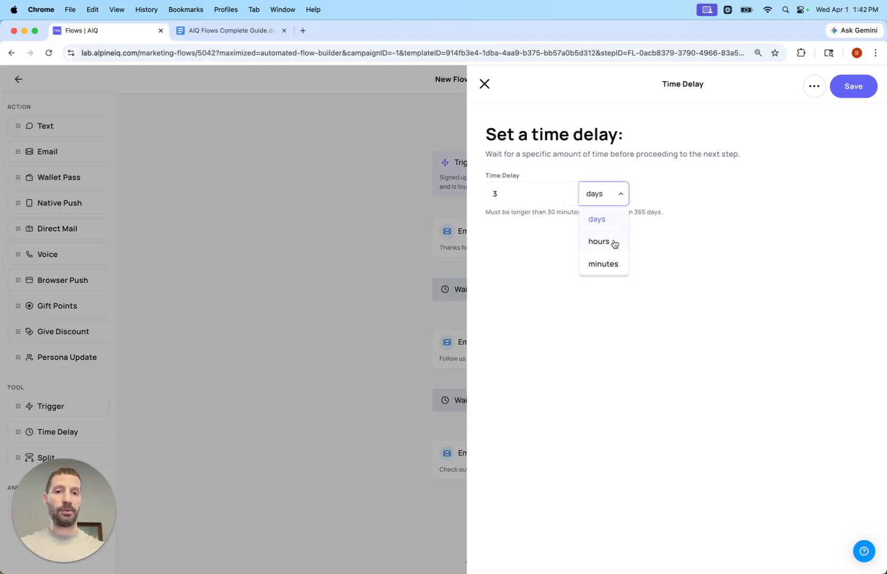
pyautogui.click(417, 280)
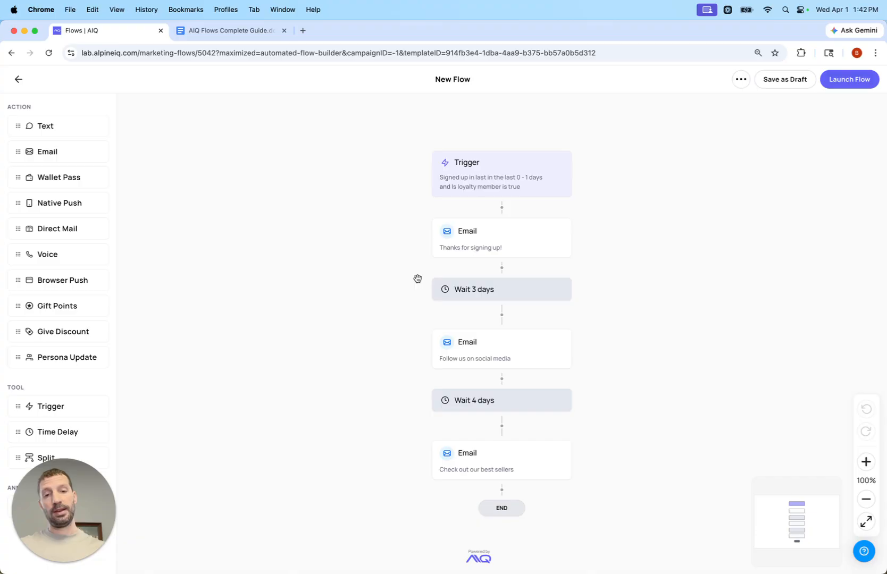
pyautogui.click(497, 347)
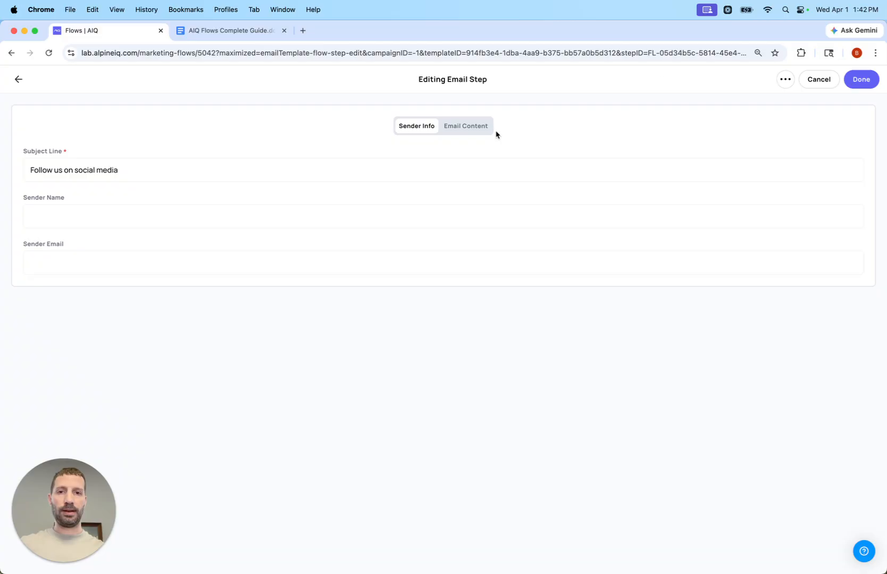
pyautogui.click(806, 86)
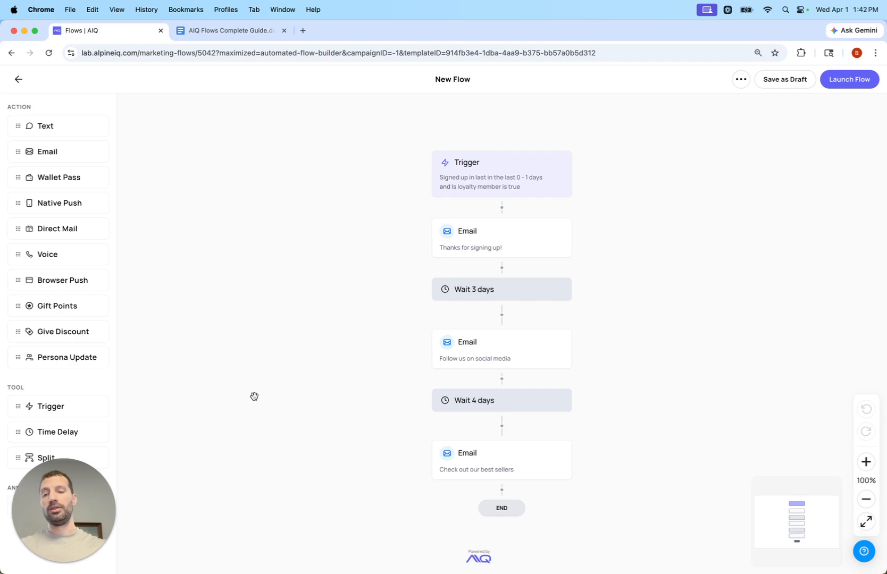
# Step: Look over the whole welcome series and check which additional options the flow offers
pyautogui.moveTo(263, 424); pyautogui.dragTo(264, 388)
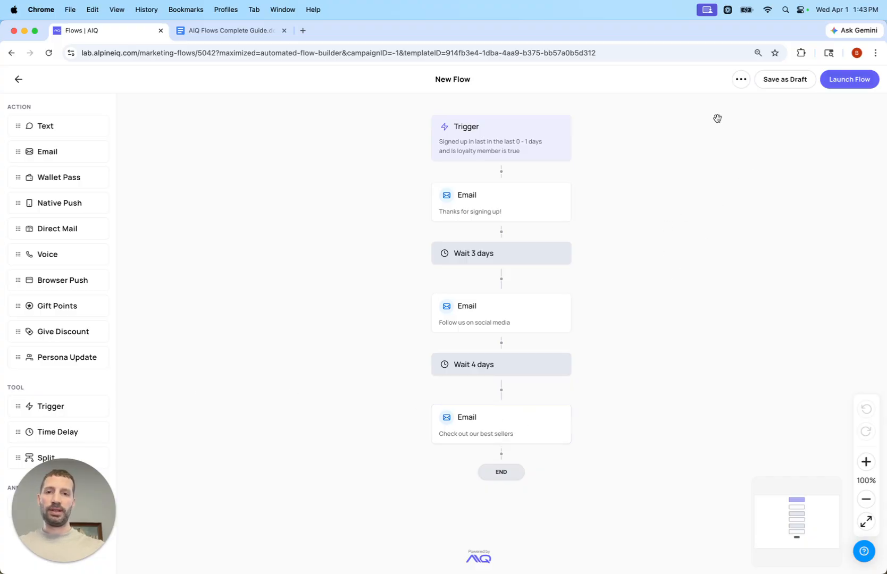
pyautogui.moveTo(620, 568)
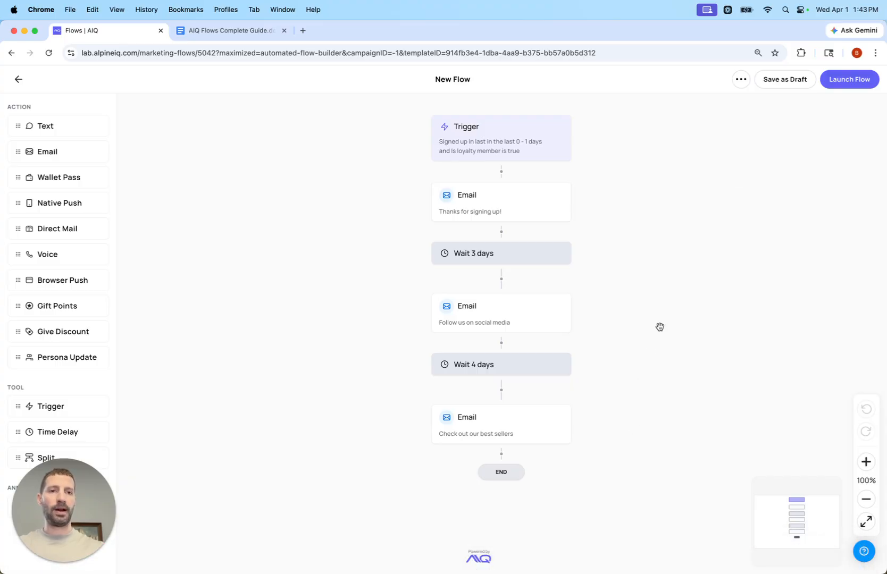
pyautogui.click(743, 85)
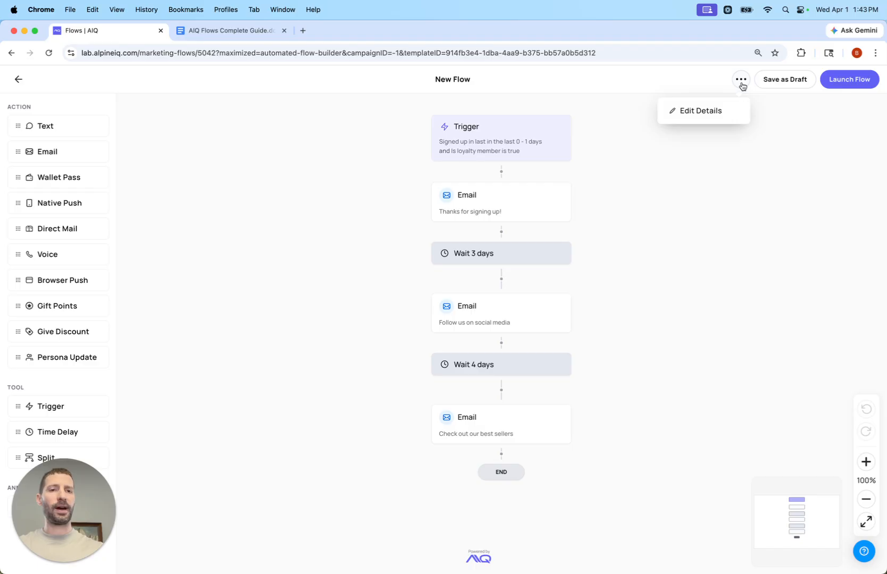
pyautogui.click(742, 85)
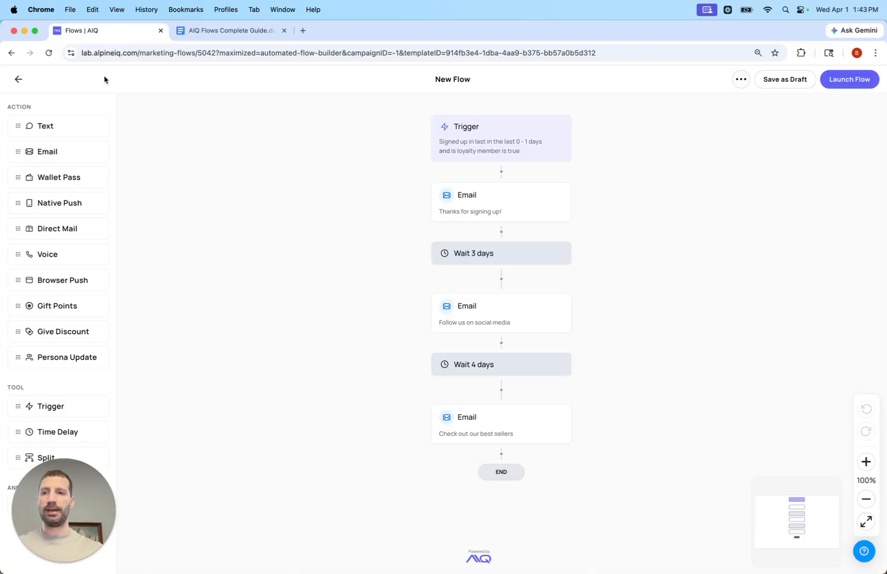
# Step: Discard the pre-built welcome series flow and start a new flow from scratch
pyautogui.click(16, 81)
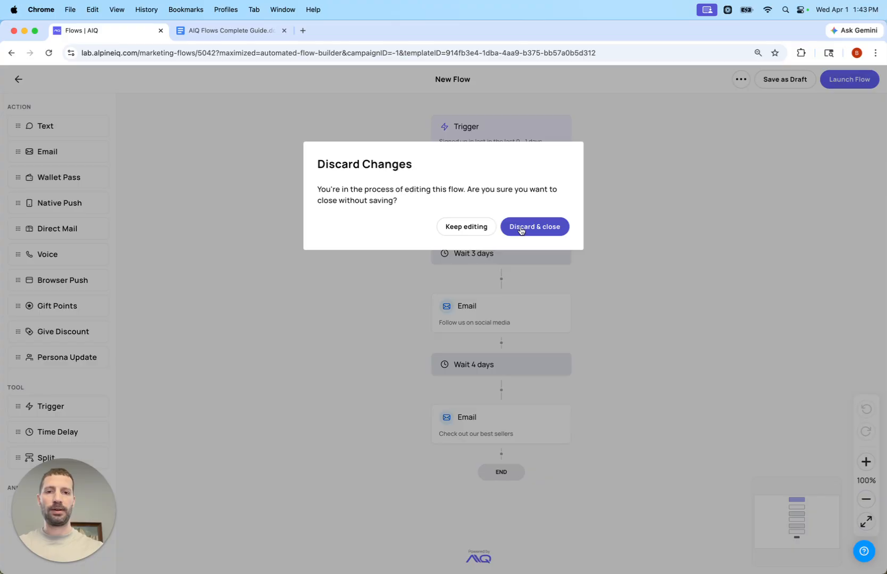
pyautogui.click(520, 228)
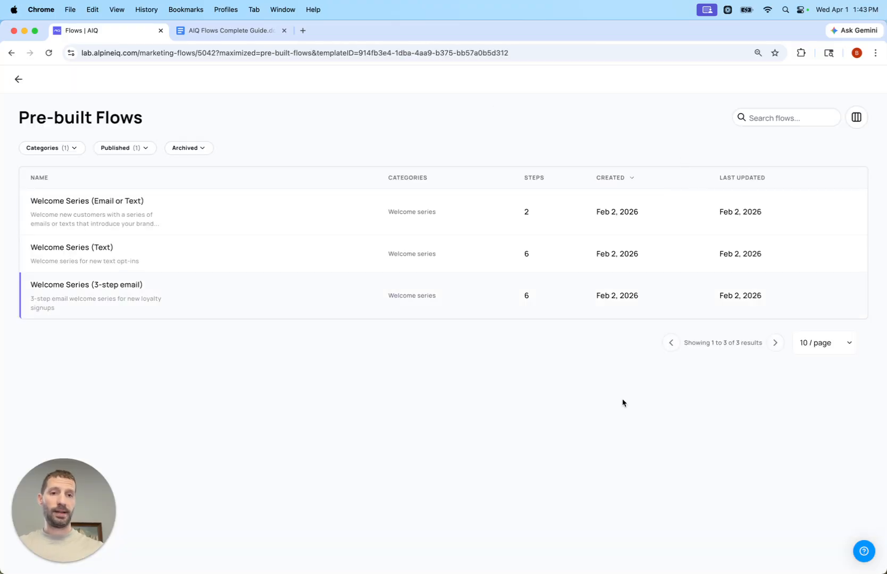
pyautogui.click(18, 79)
pyautogui.click(856, 120)
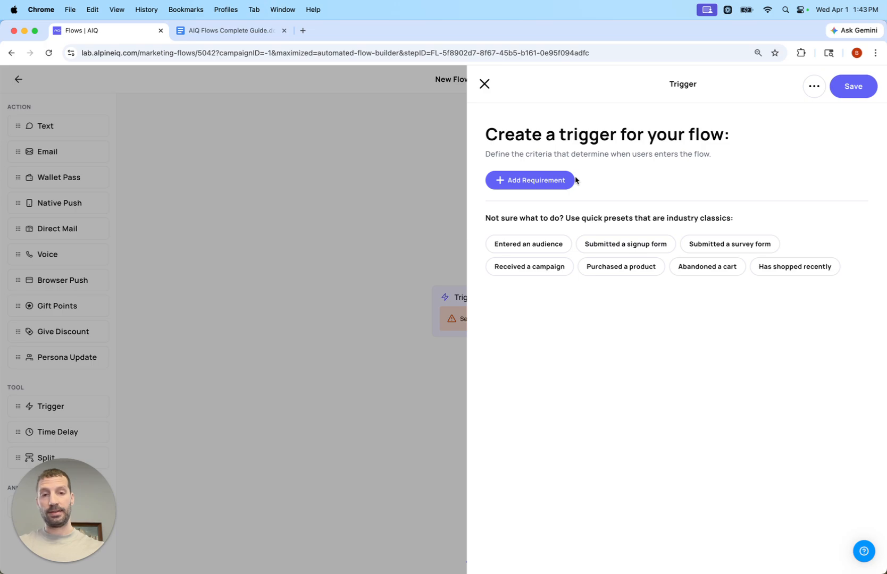
# Step: Add a requirement to the new flow's trigger based on the First purchase event
pyautogui.click(534, 182)
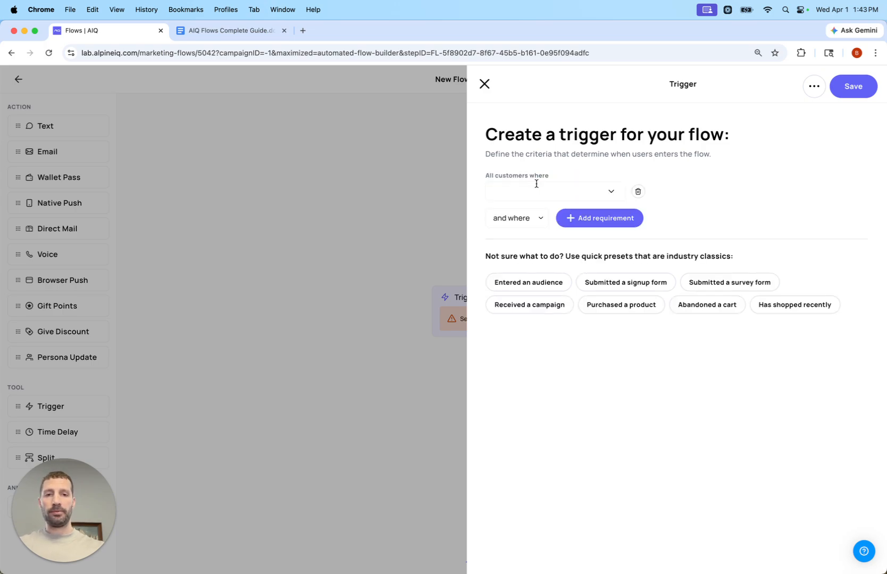
pyautogui.click(537, 184)
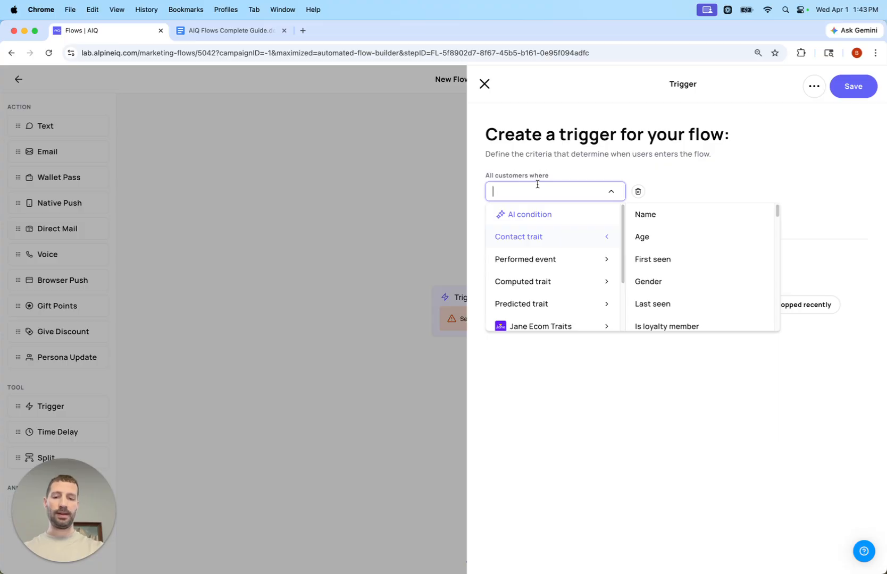
pyautogui.write('first')
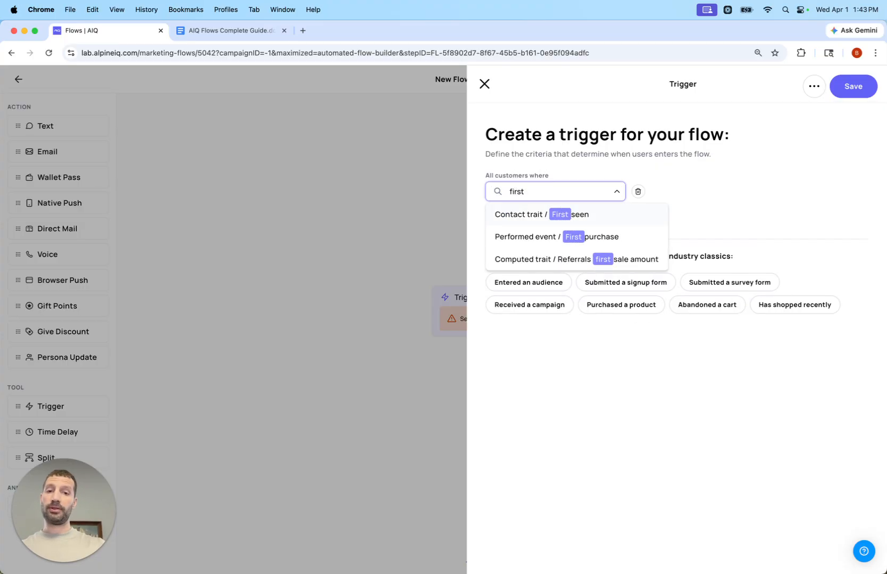
pyautogui.press('Return')
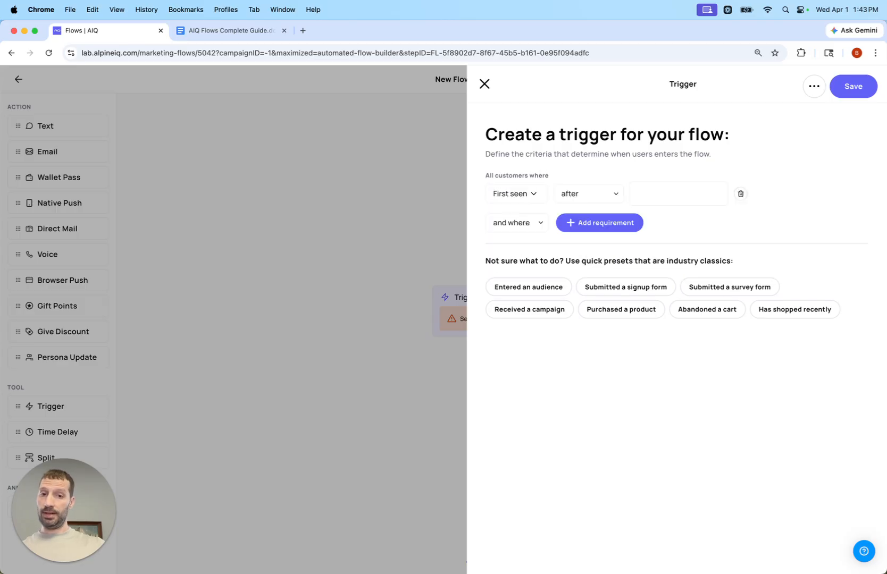
pyautogui.click(522, 196)
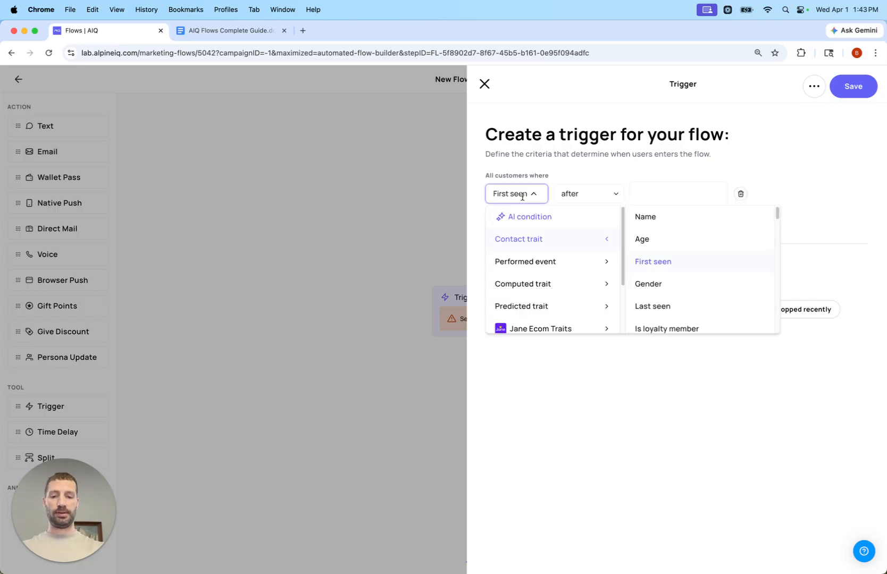
pyautogui.write('first')
pyautogui.press('Down')
pyautogui.press('Return')
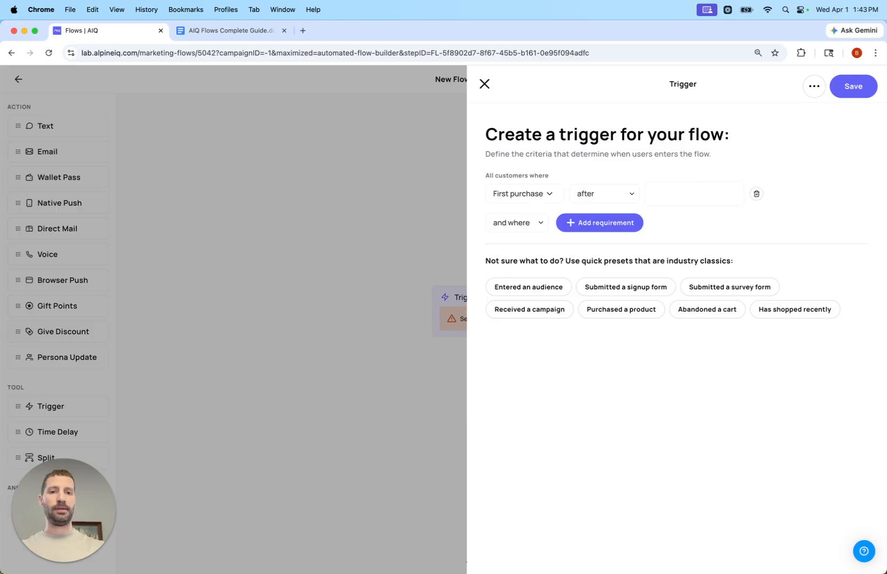
# Step: Set the First purchase condition to in last 0 to 1 days
pyautogui.click(628, 194)
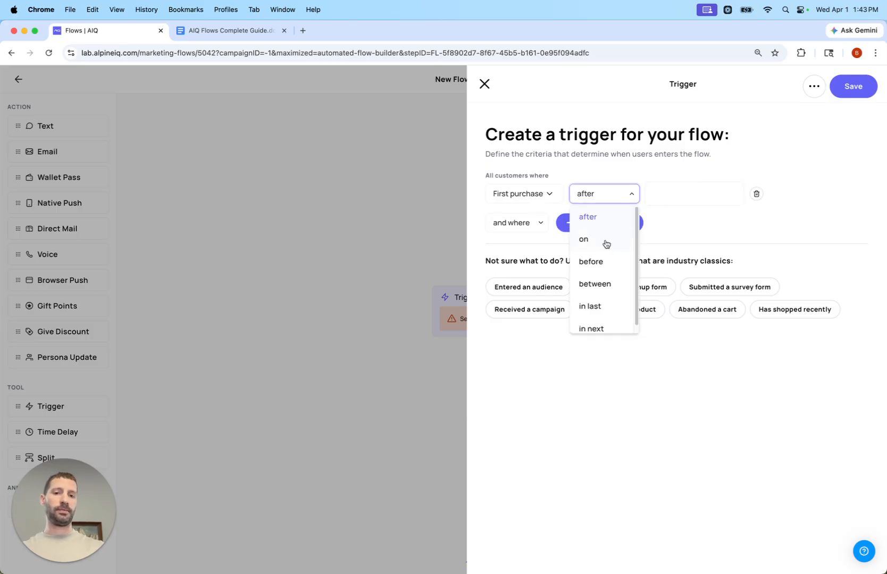
pyautogui.click(604, 307)
pyautogui.click(672, 191)
pyautogui.write('0')
pyautogui.press('Tab')
pyautogui.write('1')
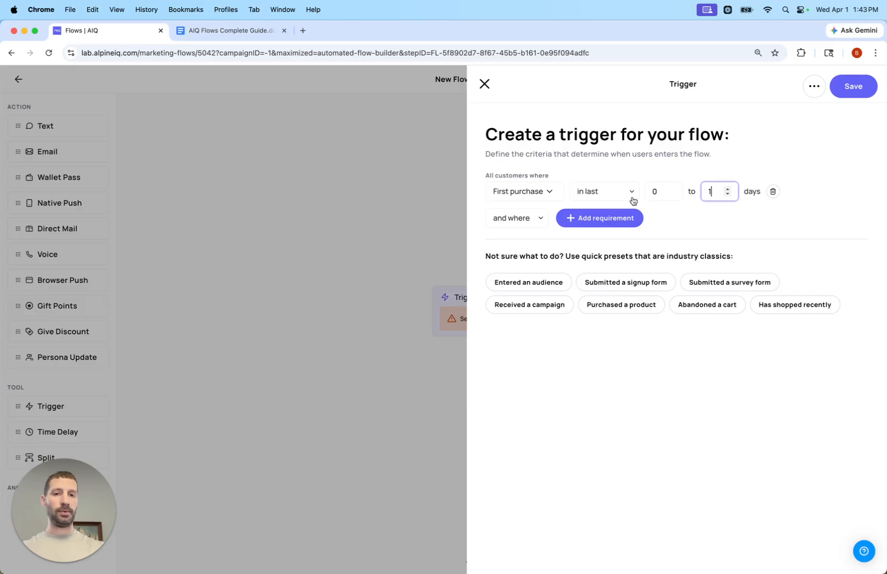
# Step: Add Is loyalty member is true as the second trigger requirement and save the trigger
pyautogui.click(584, 219)
pyautogui.click(559, 235)
pyautogui.write('loya')
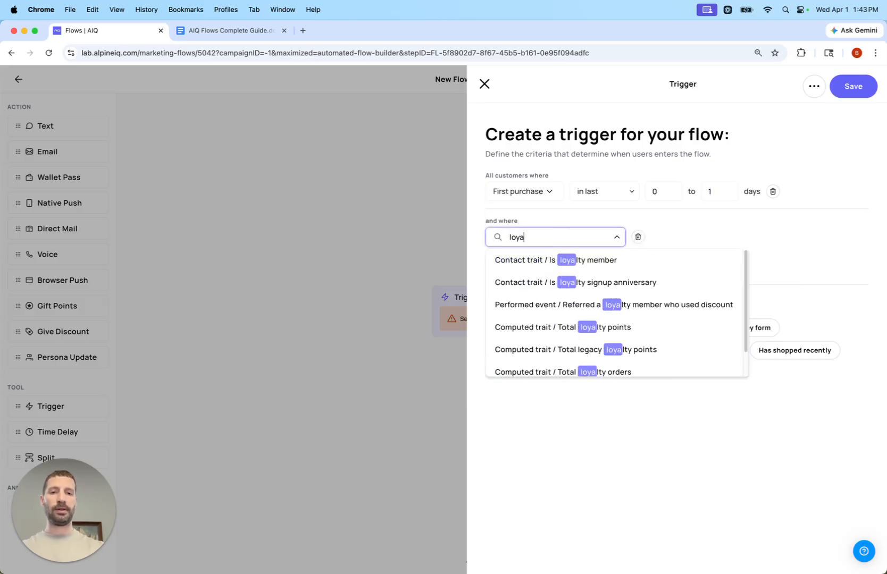
pyautogui.click(581, 262)
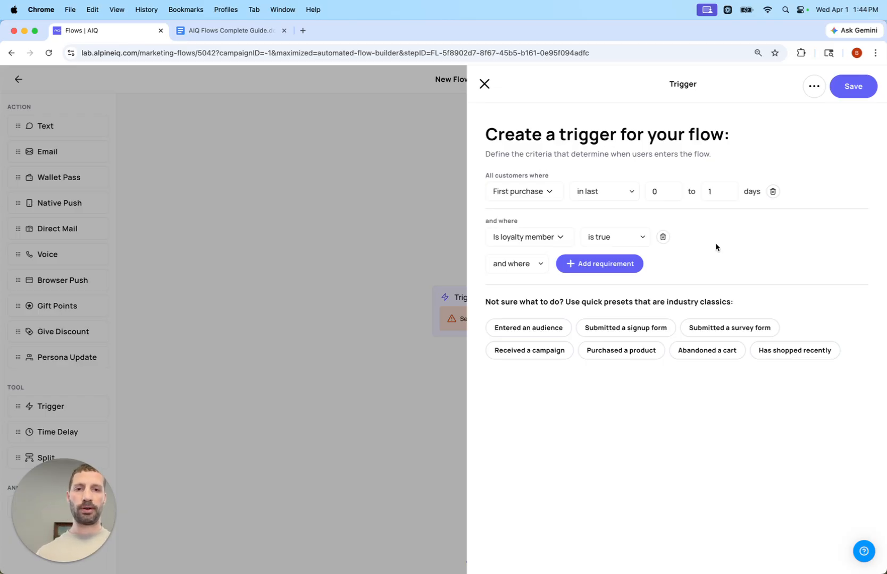
pyautogui.click(847, 95)
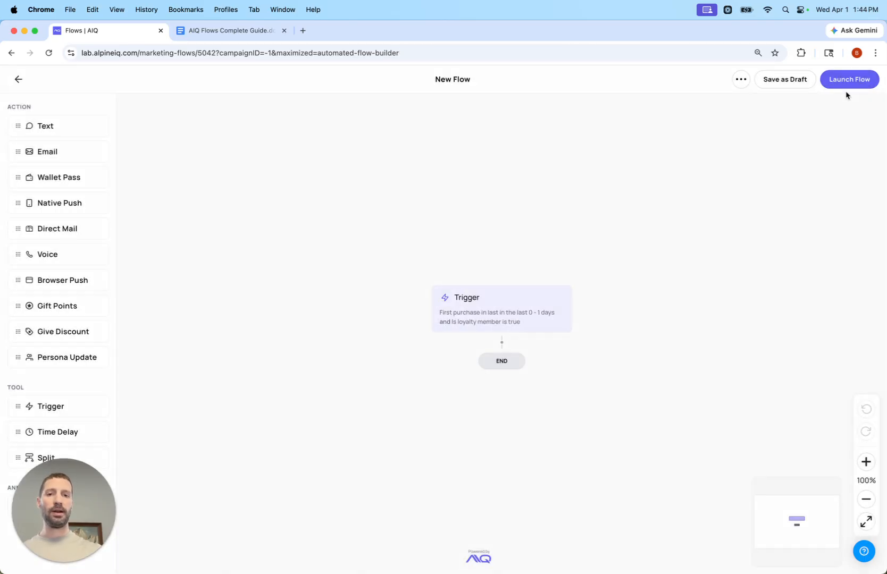
# Step: Examine the flow canvas at several zoom levels, refit it to the view, and enlarge it to 207%
pyautogui.moveTo(655, 382); pyautogui.dragTo(597, 235)
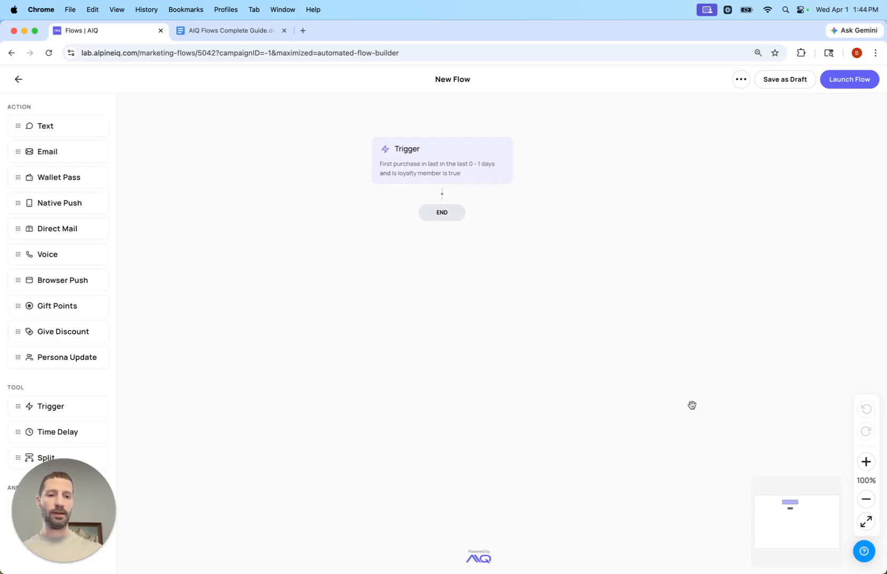
pyautogui.click(867, 500)
pyautogui.click(868, 501)
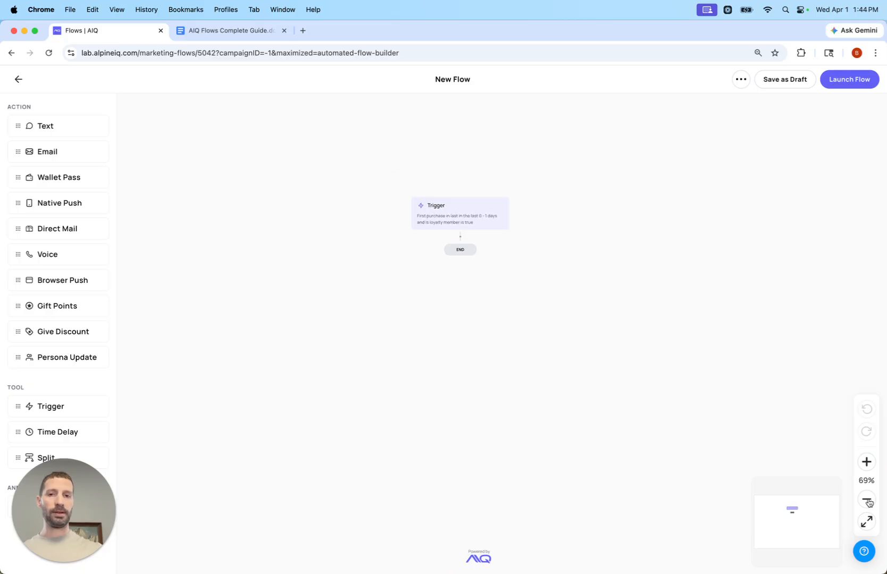
pyautogui.click(867, 462)
pyautogui.click(868, 463)
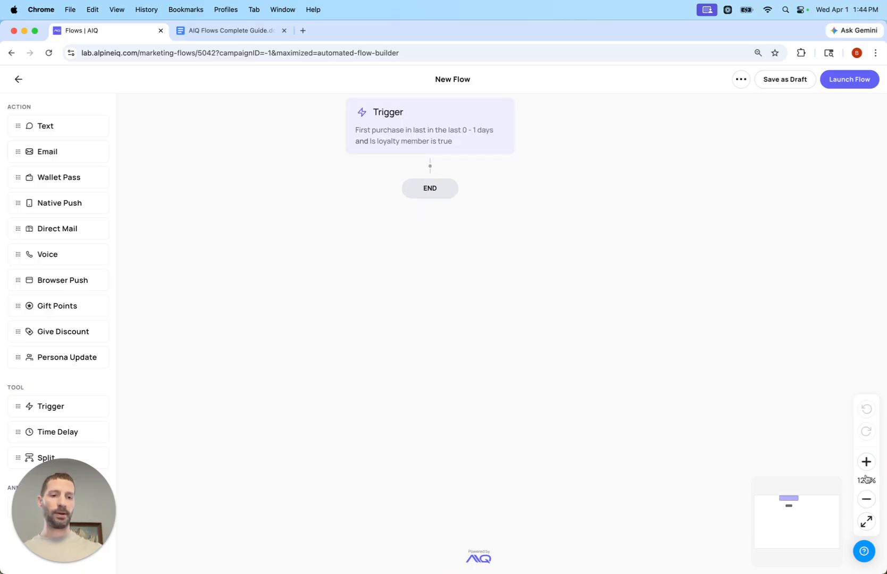
pyautogui.click(867, 523)
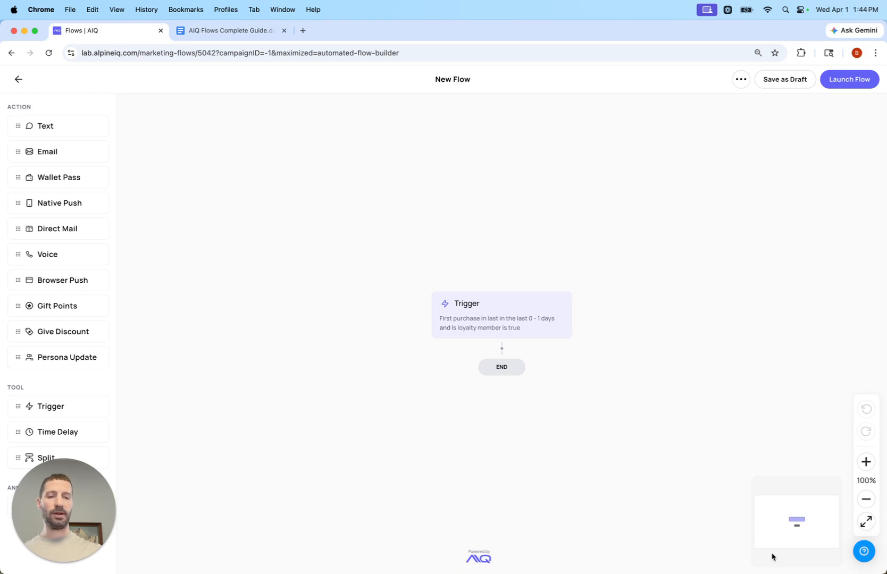
pyautogui.click(867, 499)
pyautogui.click(867, 462)
pyautogui.click(867, 462)
pyautogui.click(867, 463)
pyautogui.click(867, 462)
pyautogui.click(867, 463)
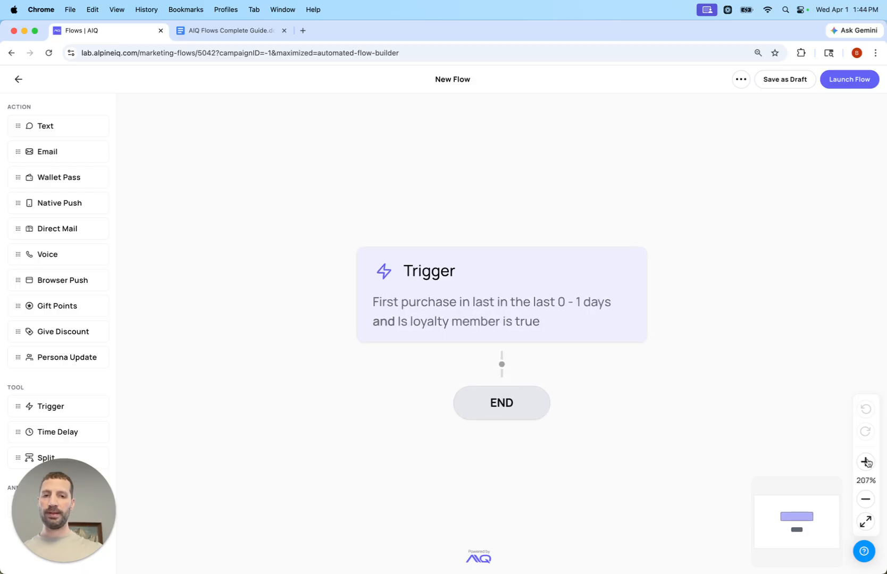
# Step: Add a Split step directly below the trigger and open its criteria
pyautogui.moveTo(778, 370); pyautogui.dragTo(735, 287)
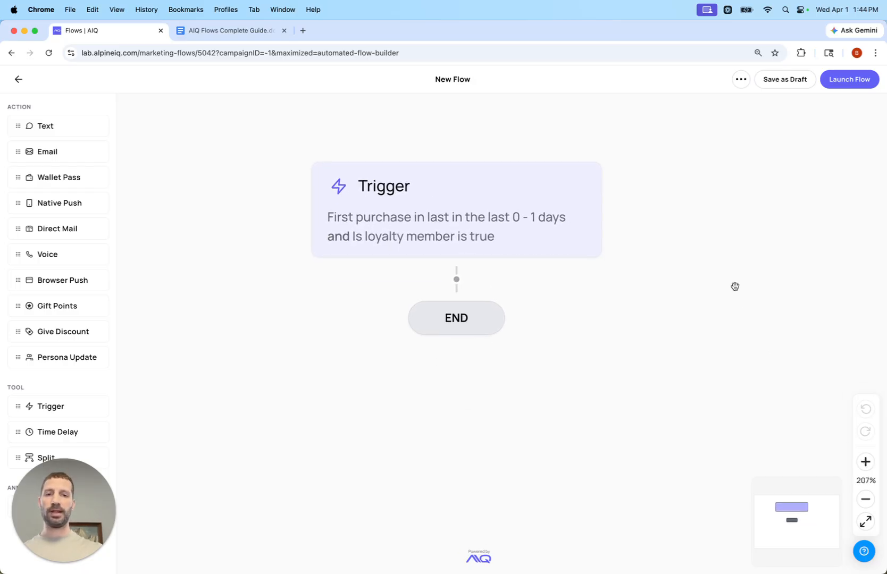
pyautogui.click(866, 500)
pyautogui.click(867, 501)
pyautogui.moveTo(713, 341); pyautogui.dragTo(691, 276)
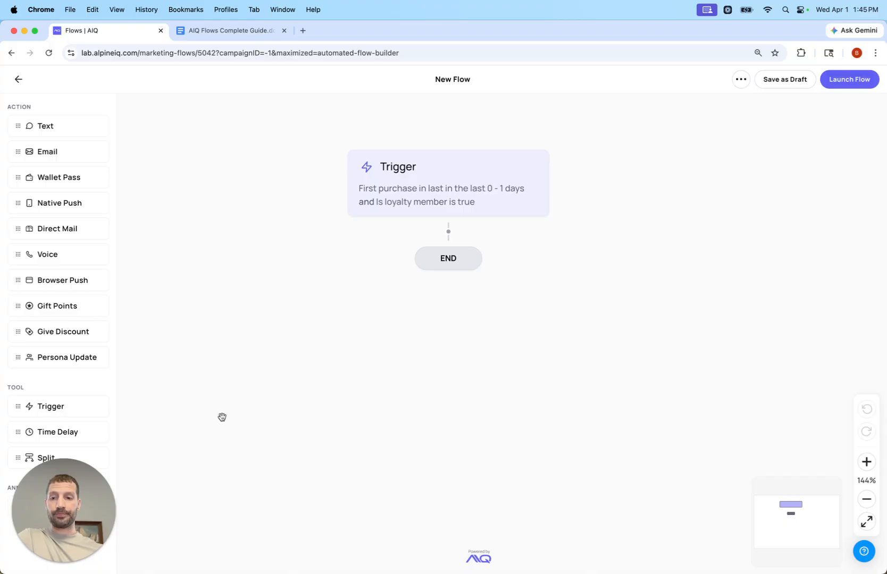
pyautogui.press('super+minus')
pyautogui.press('super+minus')
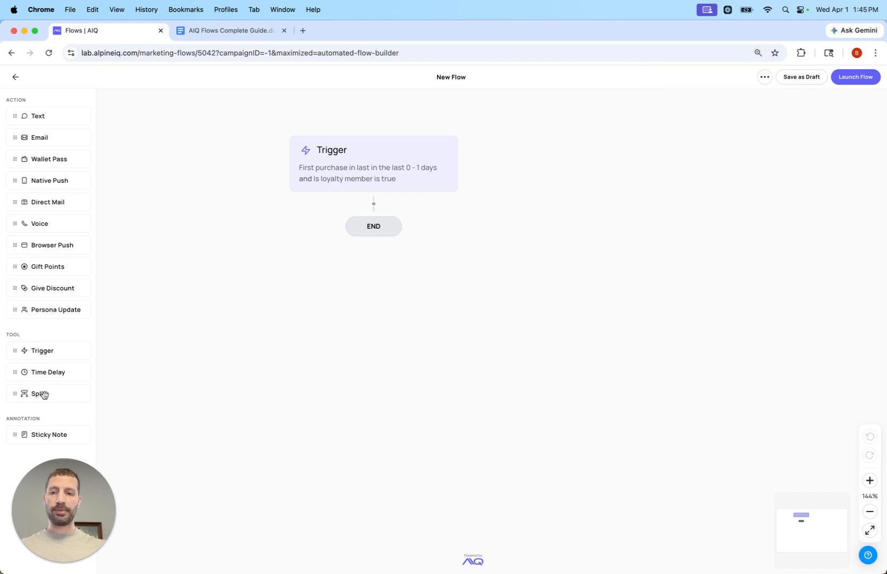
pyautogui.moveTo(43, 395); pyautogui.dragTo(390, 239)
pyautogui.click(372, 262)
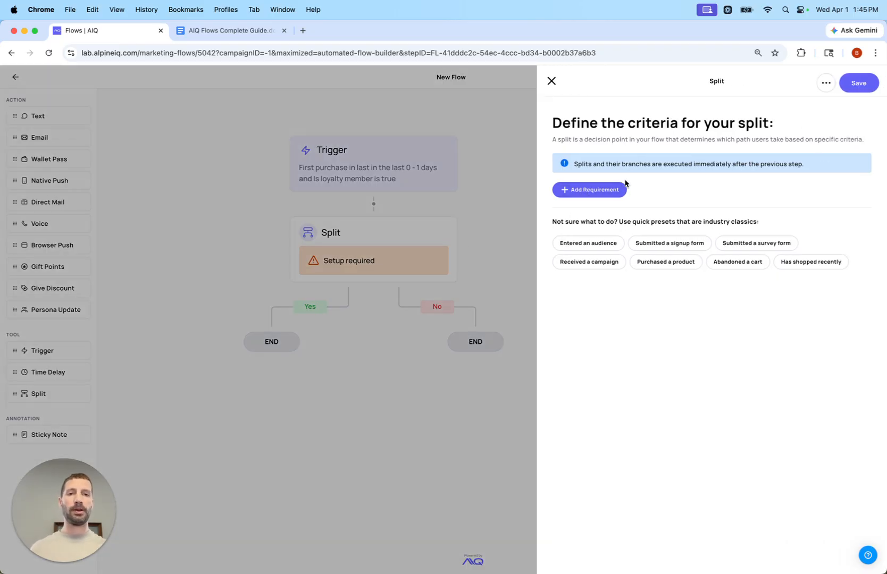
# Step: Set the split's requirement to Email Opt-in status is true and save it
pyautogui.click(588, 189)
pyautogui.click(606, 200)
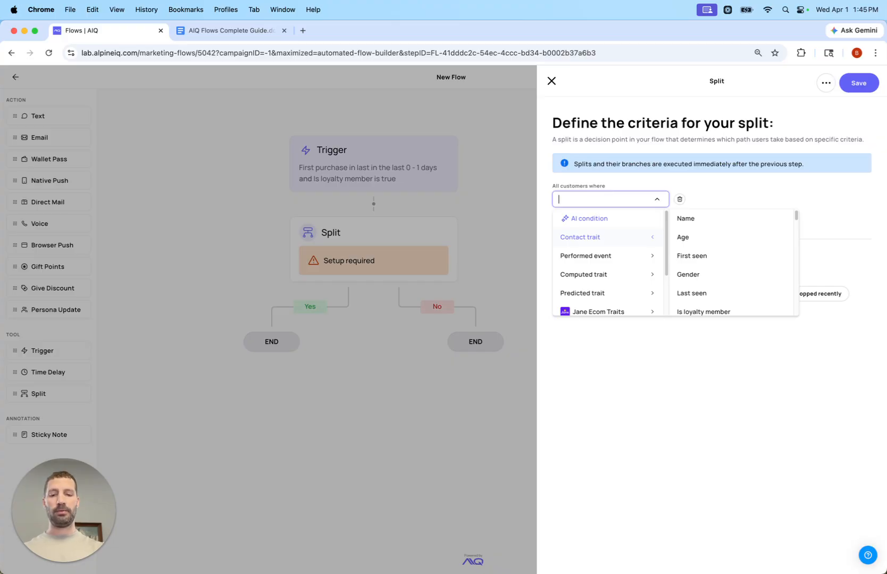
pyautogui.write('email')
pyautogui.click(641, 256)
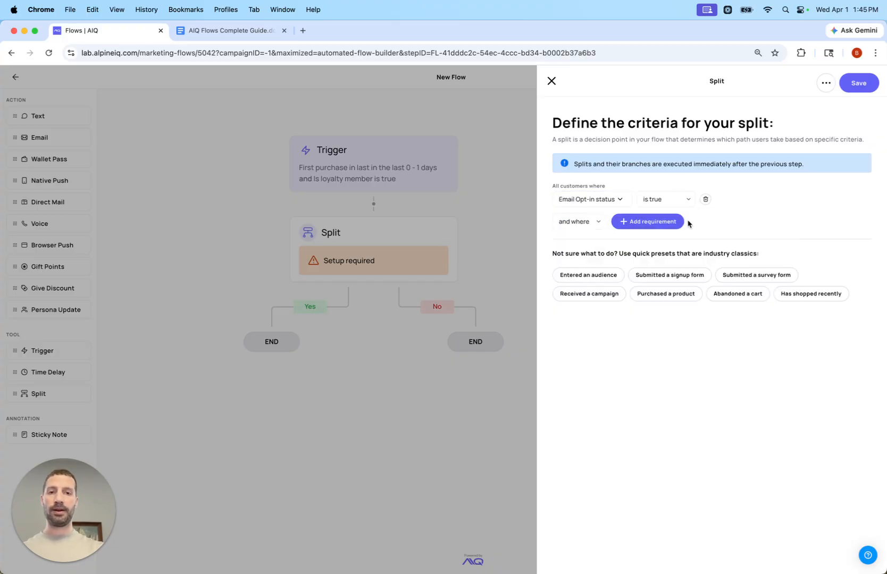
pyautogui.click(859, 83)
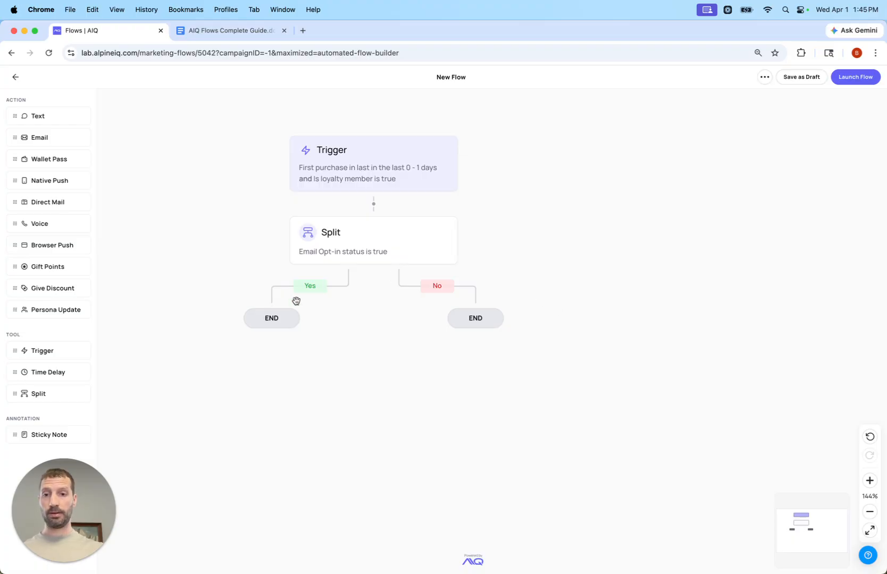
# Step: Add an Email step to the Yes branch of the email opt-in split and open it for editing
pyautogui.moveTo(569, 346); pyautogui.dragTo(654, 313)
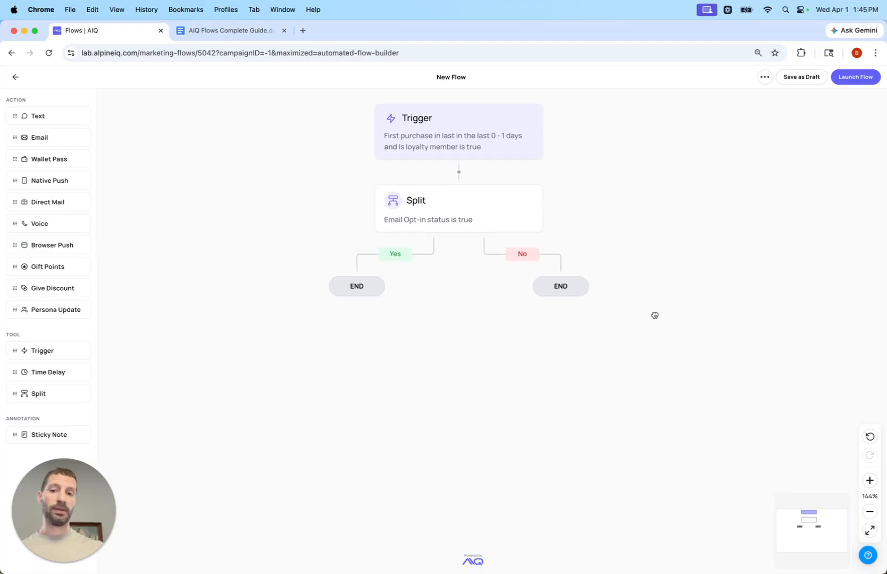
pyautogui.moveTo(78, 139); pyautogui.dragTo(370, 311)
pyautogui.click(371, 314)
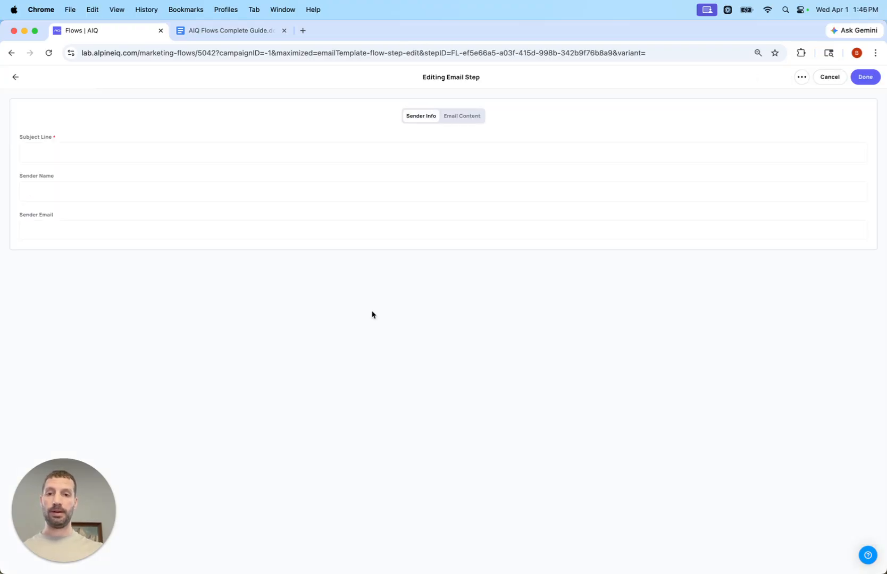
# Step: Enter "Welcome! Enjoy this 2nd purchase gift" as the email's subject line
pyautogui.rightClick(181, 152)
pyautogui.click(173, 150)
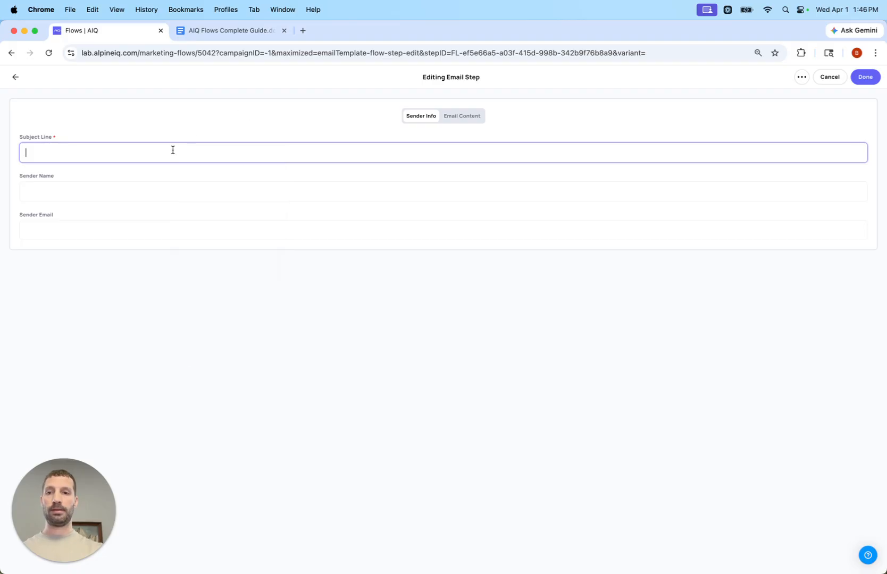
pyautogui.write('Welcome! Enj')
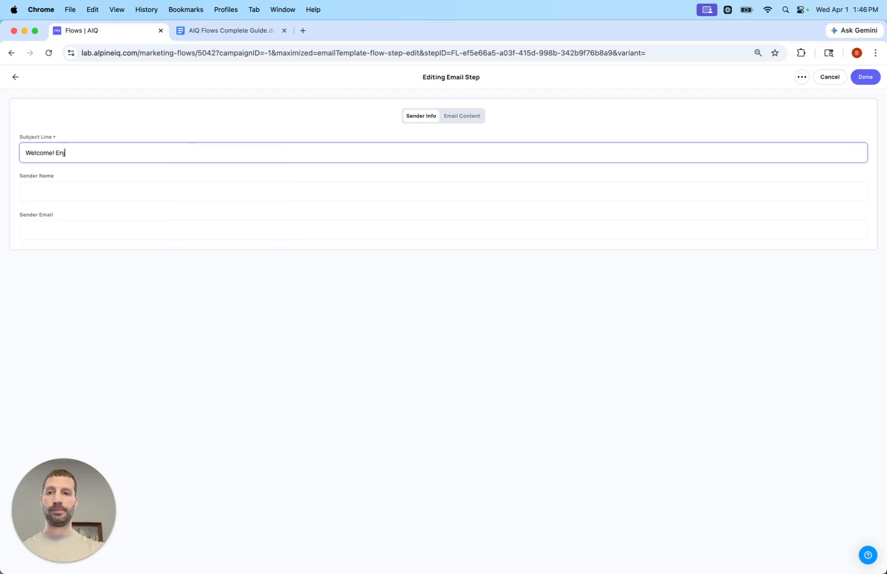
pyautogui.write('oy this')
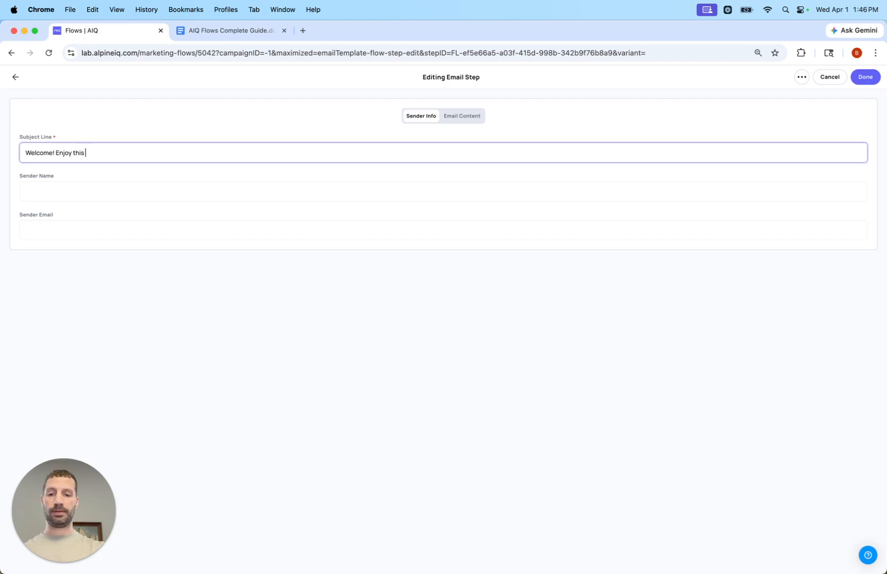
pyautogui.write(' 2nd')
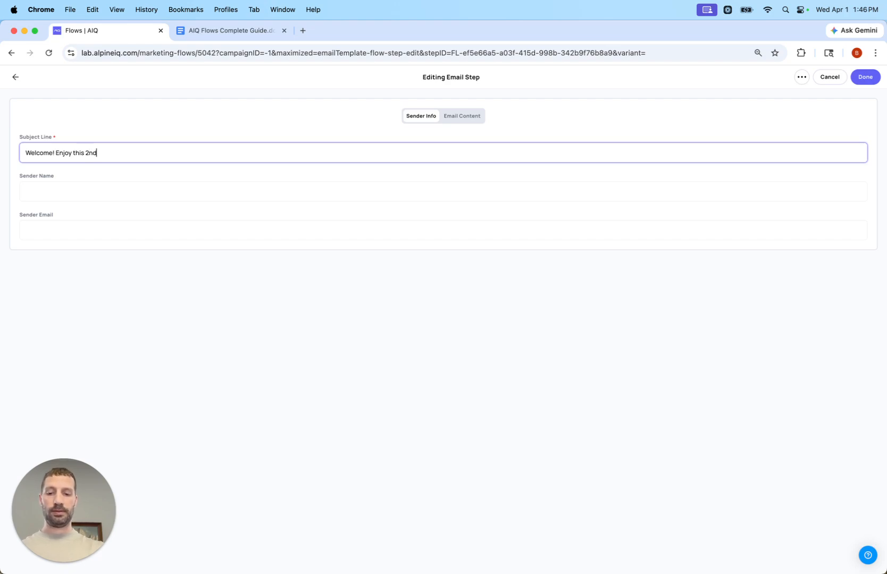
pyautogui.write(' purchase gift')
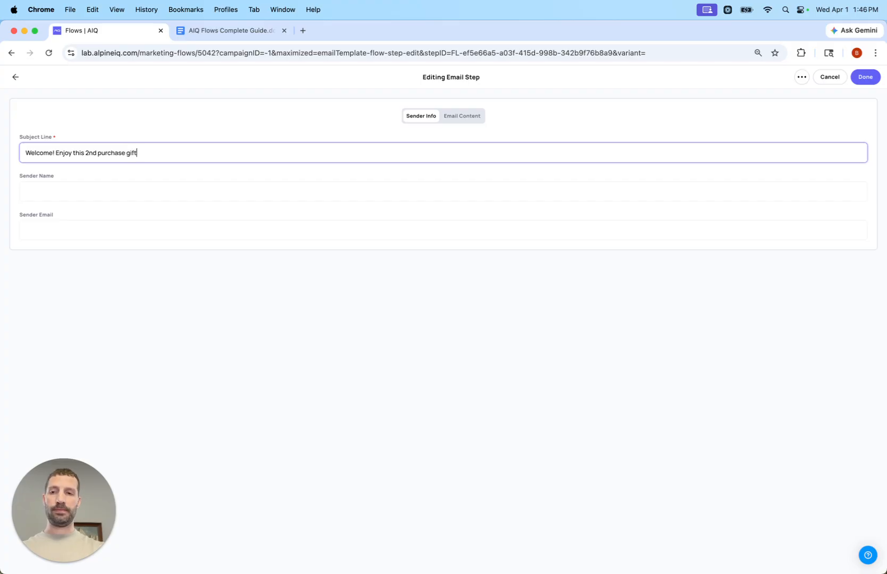
# Step: Use the 4th of July Flash Sales template as the email's content and finish the email step
pyautogui.click(461, 116)
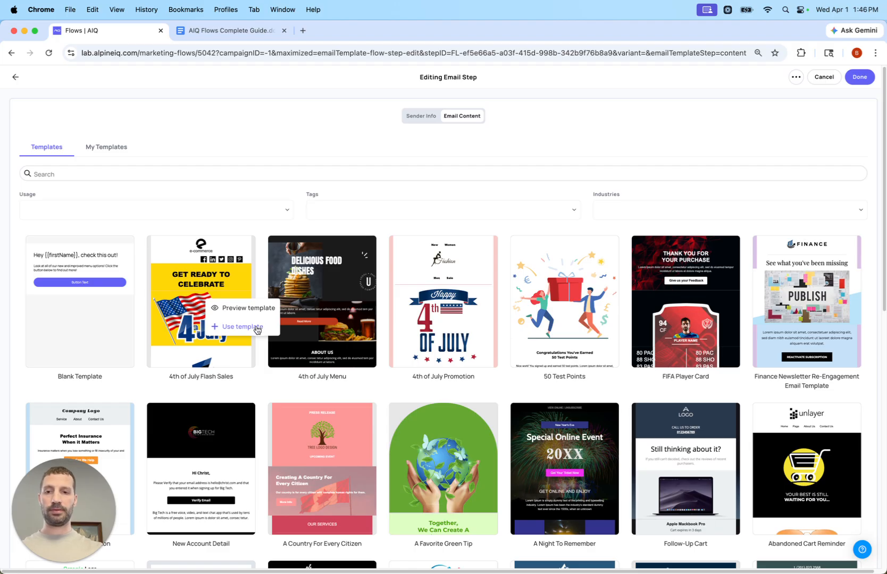
pyautogui.click(259, 329)
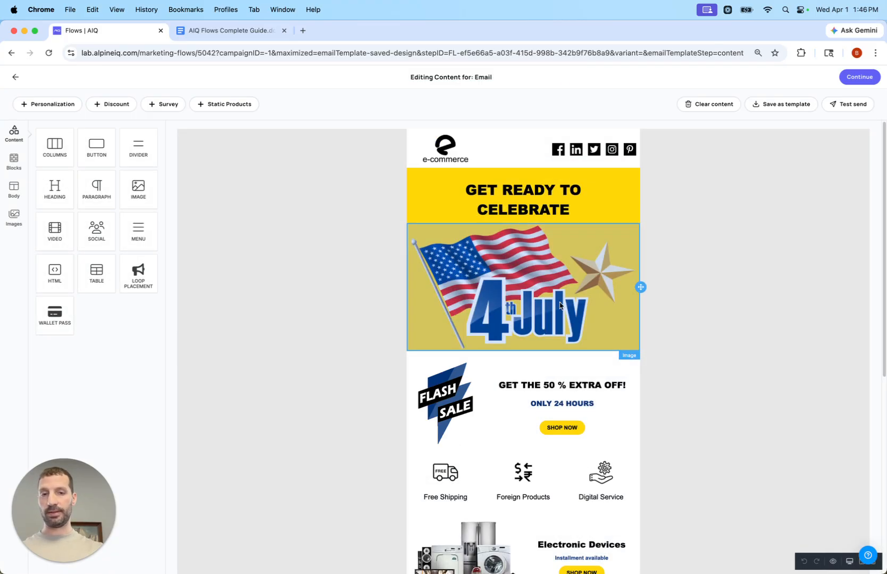
pyautogui.click(877, 76)
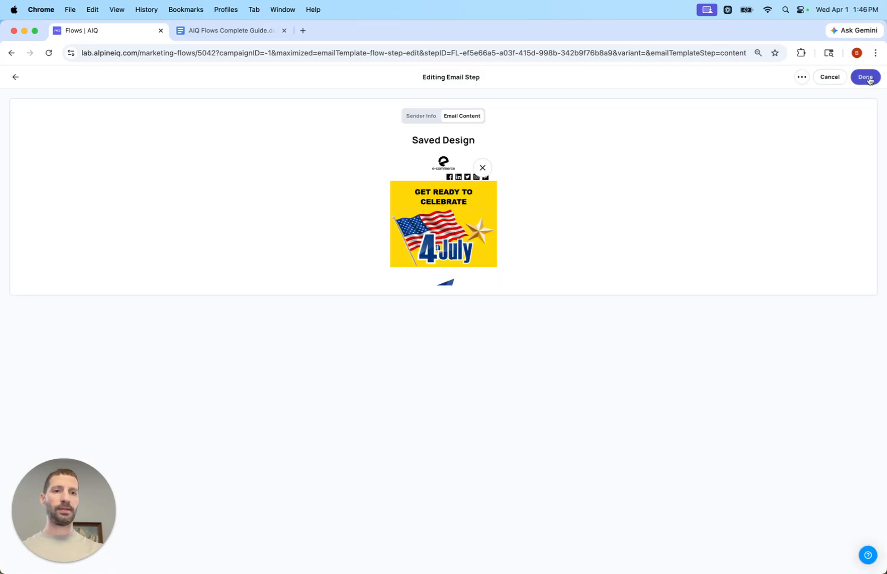
pyautogui.click(867, 77)
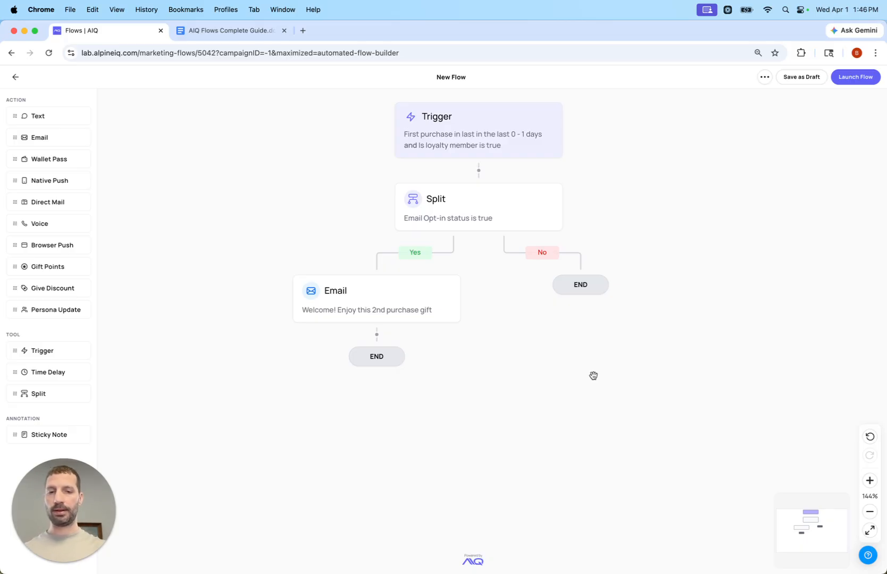
# Step: Add a second Split step to the No branch of the email opt-in split and open its criteria
pyautogui.click(472, 214)
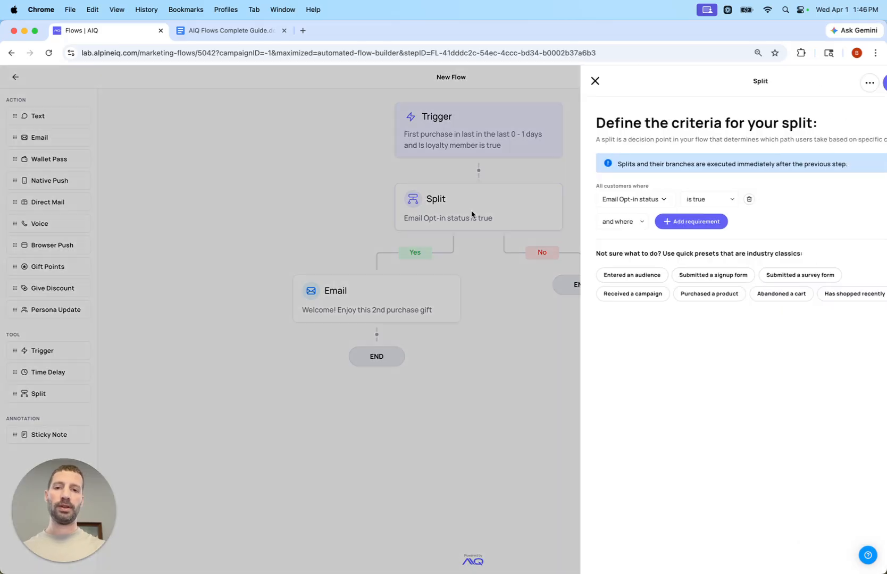
pyautogui.click(474, 282)
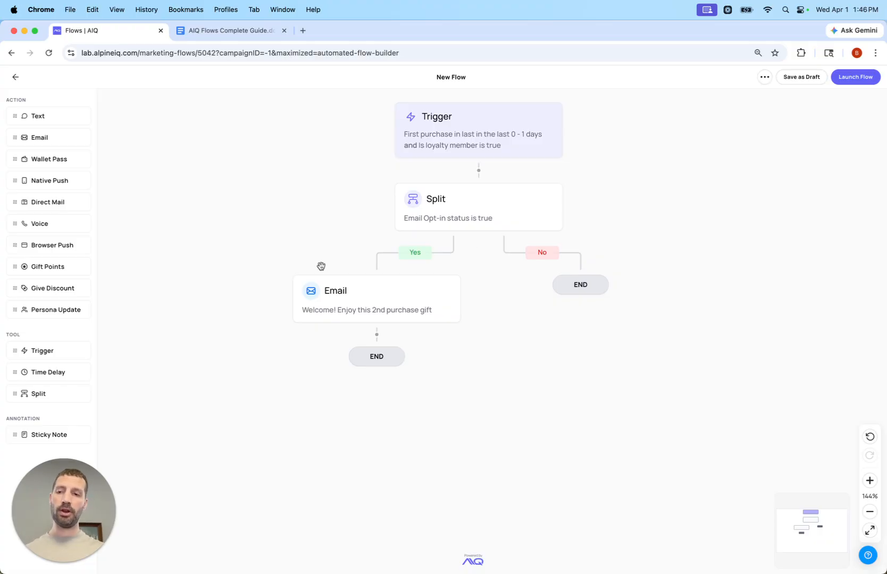
pyautogui.moveTo(71, 398); pyautogui.dragTo(590, 302)
pyautogui.click(589, 302)
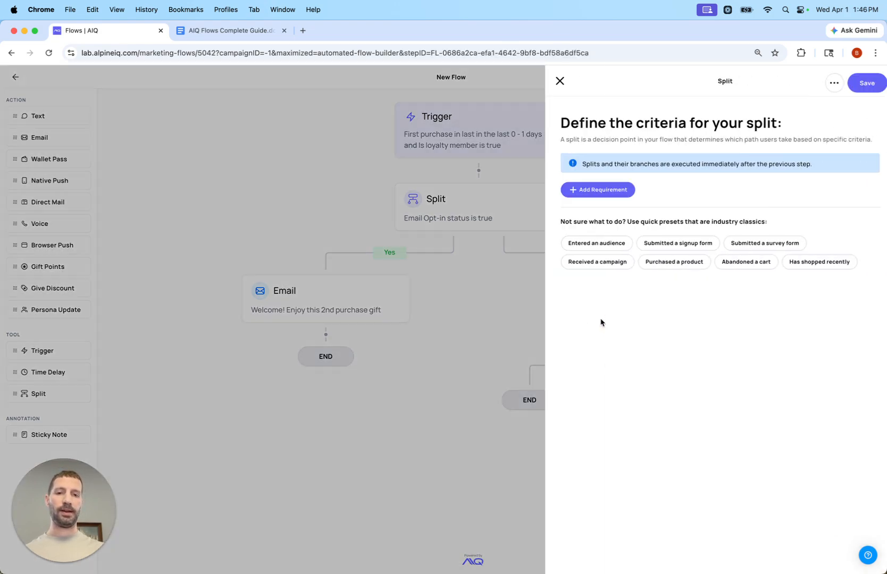
# Step: Set the second split's requirement to Text Opt-in status is true and save it
pyautogui.rightClick(596, 187)
pyautogui.click(584, 190)
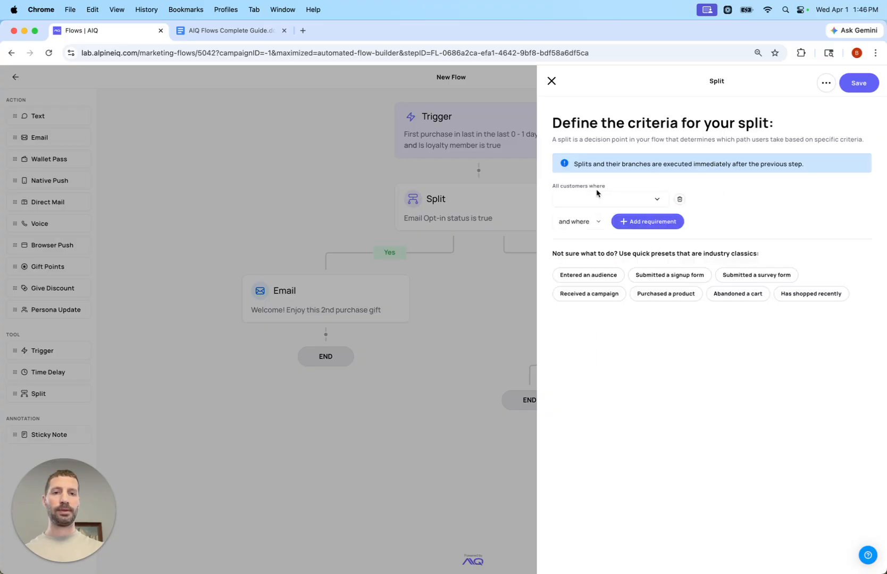
pyautogui.click(617, 199)
pyautogui.write('text')
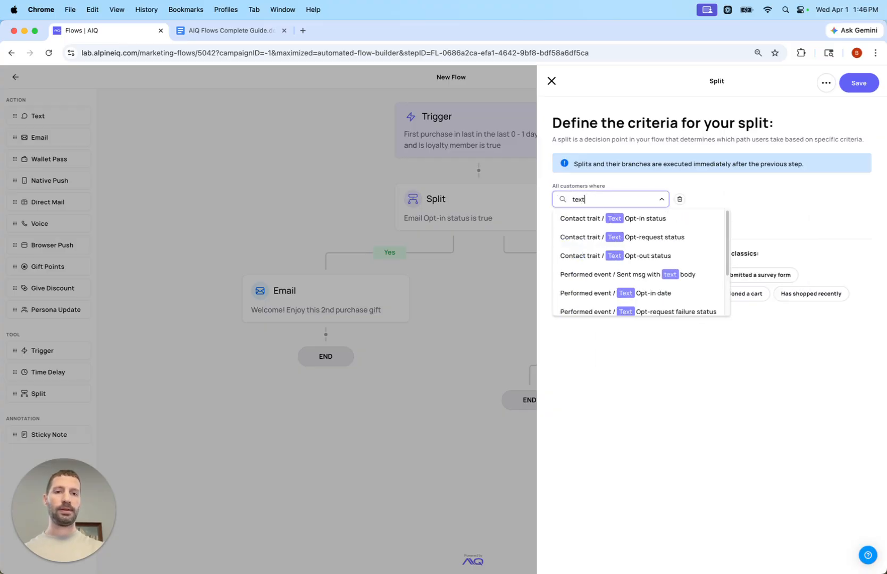
pyautogui.click(635, 218)
pyautogui.click(851, 87)
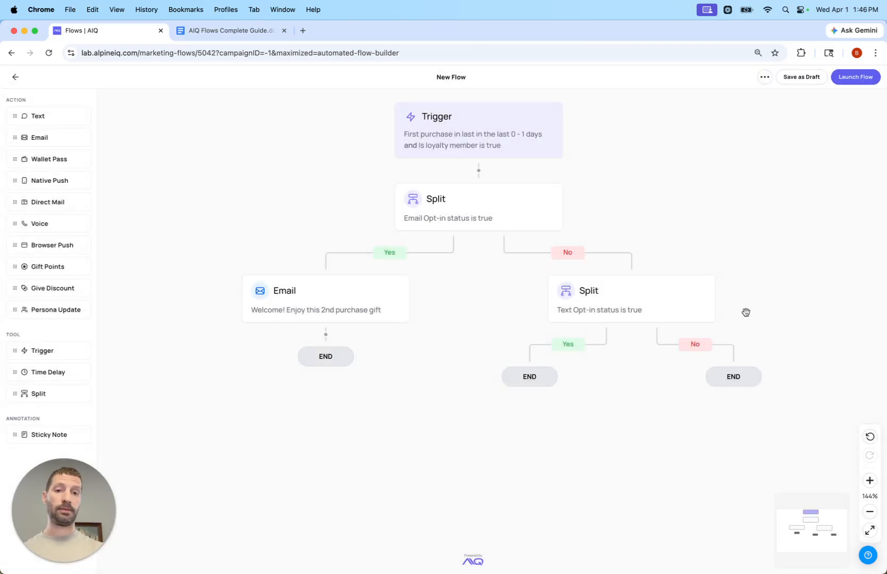
# Step: Add a Text step to the Yes branch of the text opt-in split and open it for editing
pyautogui.moveTo(618, 454); pyautogui.dragTo(614, 384)
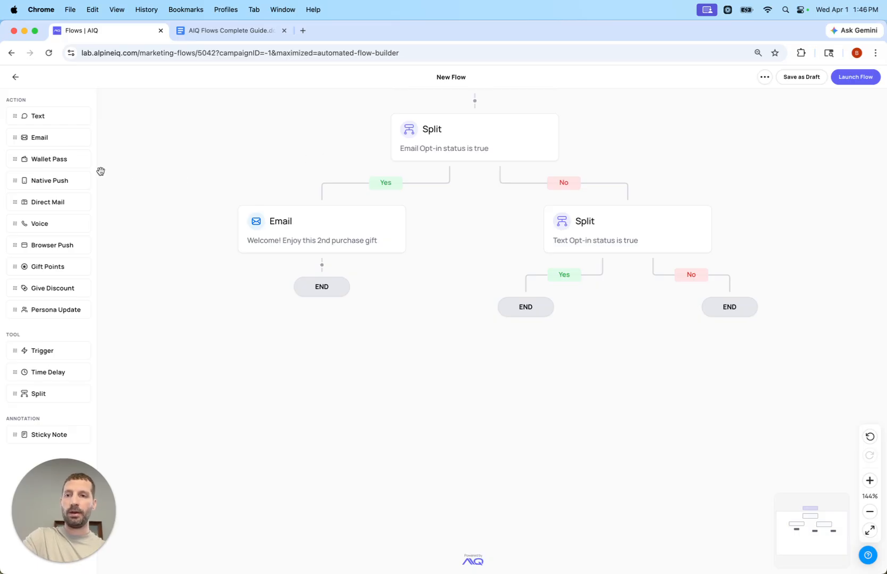
pyautogui.moveTo(65, 117); pyautogui.dragTo(505, 314)
pyautogui.click(504, 314)
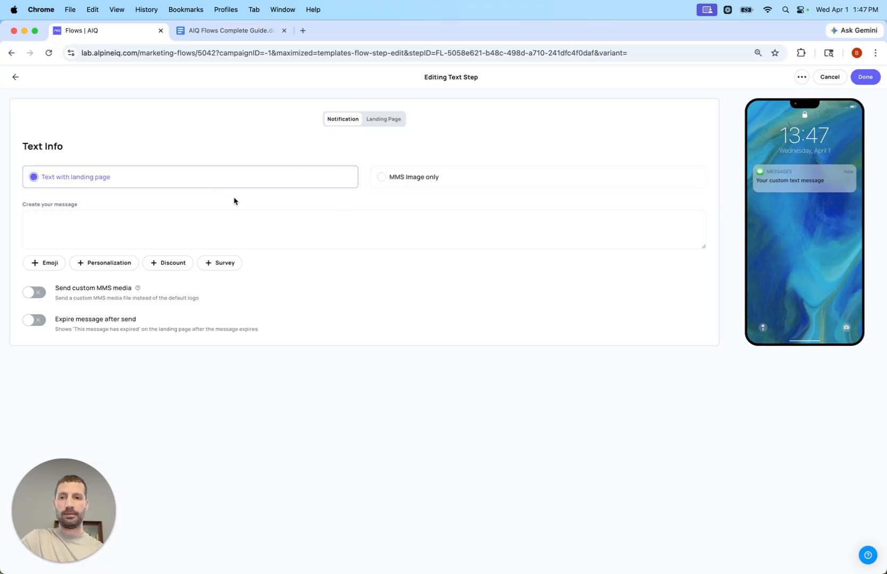
pyautogui.click(140, 213)
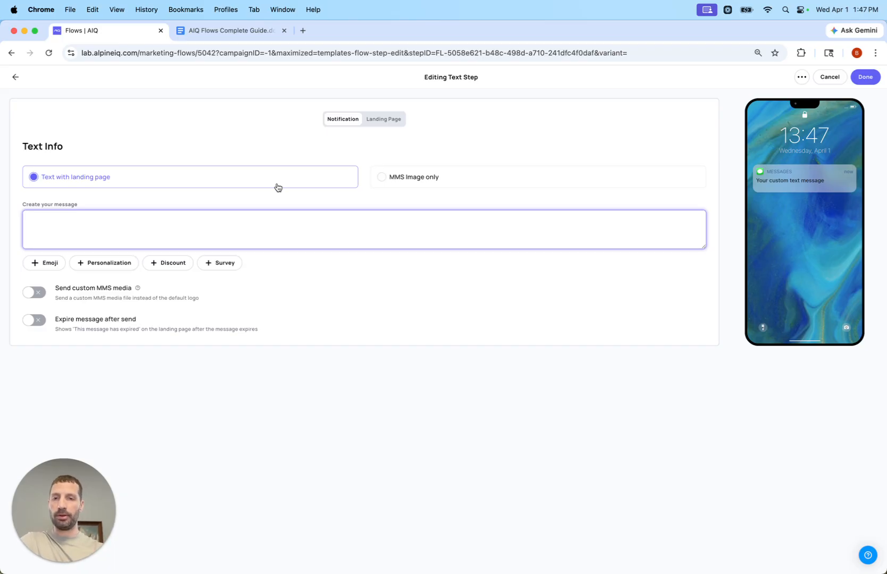
# Step: Use the 4th of July Flash Sales template as the text's landing page and finish the text step
pyautogui.click(381, 119)
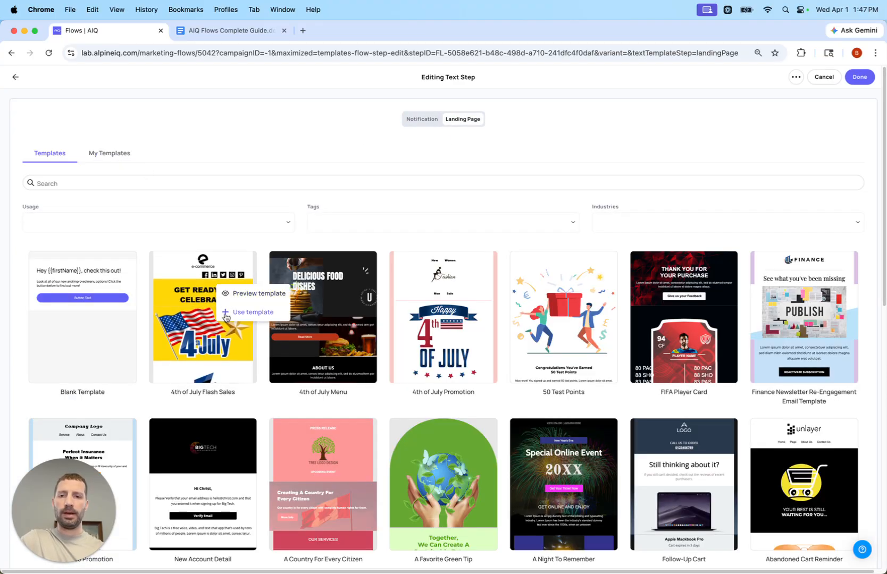
pyautogui.click(226, 313)
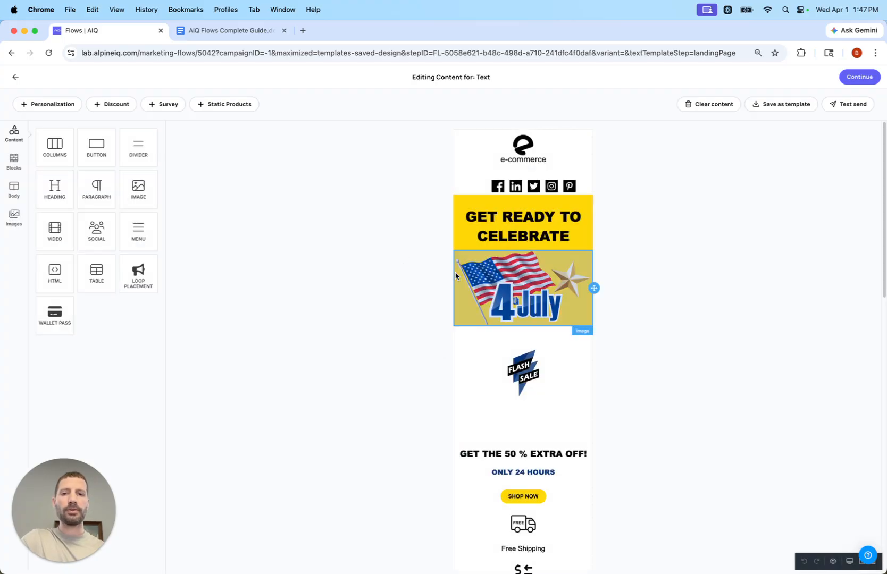
pyautogui.click(872, 77)
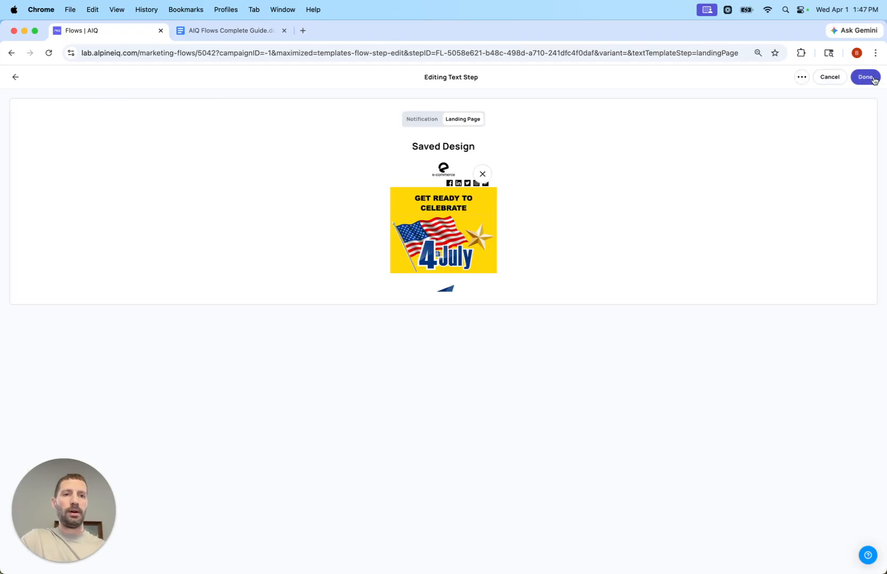
pyautogui.click(866, 77)
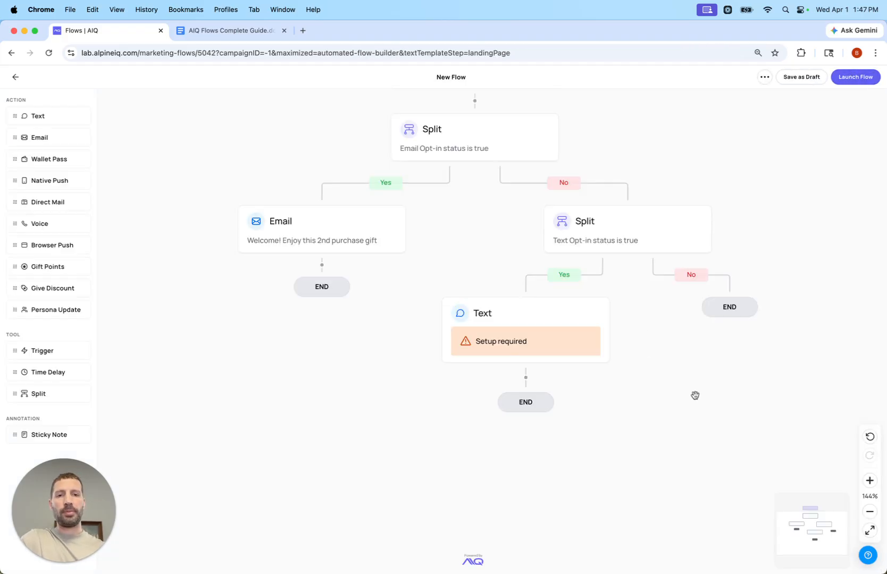
# Step: Add a third Split step to the No branch of the text opt-in split and open its criteria
pyautogui.hscroll(3, 705, 426)
pyautogui.scroll(-2, 704, 425)
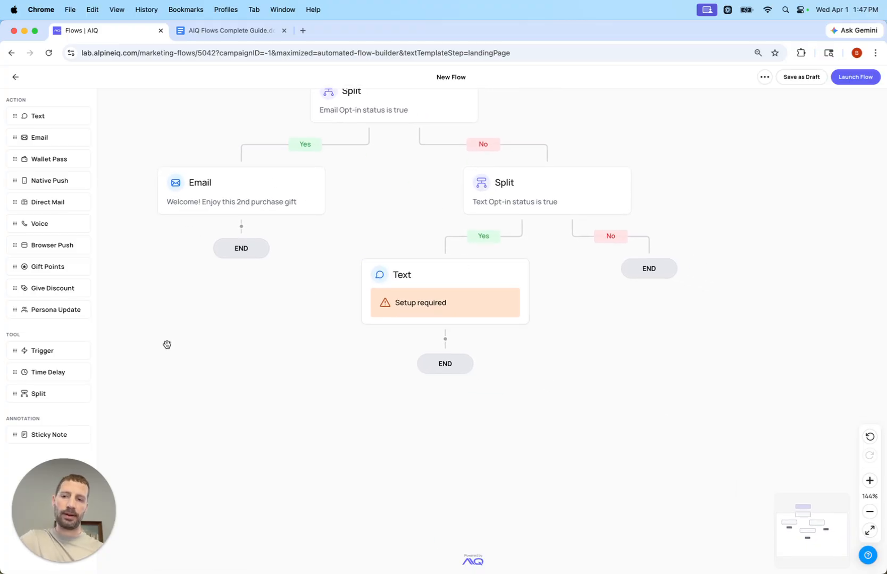
pyautogui.moveTo(65, 394); pyautogui.dragTo(641, 289)
pyautogui.click(707, 315)
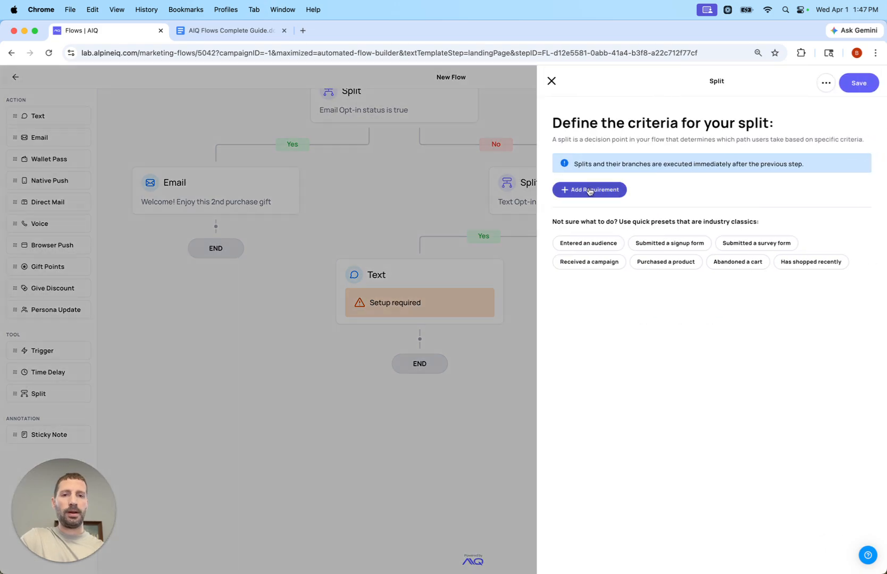
# Step: Set the third split's requirement to Native Push Opt-in status is true and save it
pyautogui.click(588, 189)
pyautogui.click(589, 205)
pyautogui.write('native')
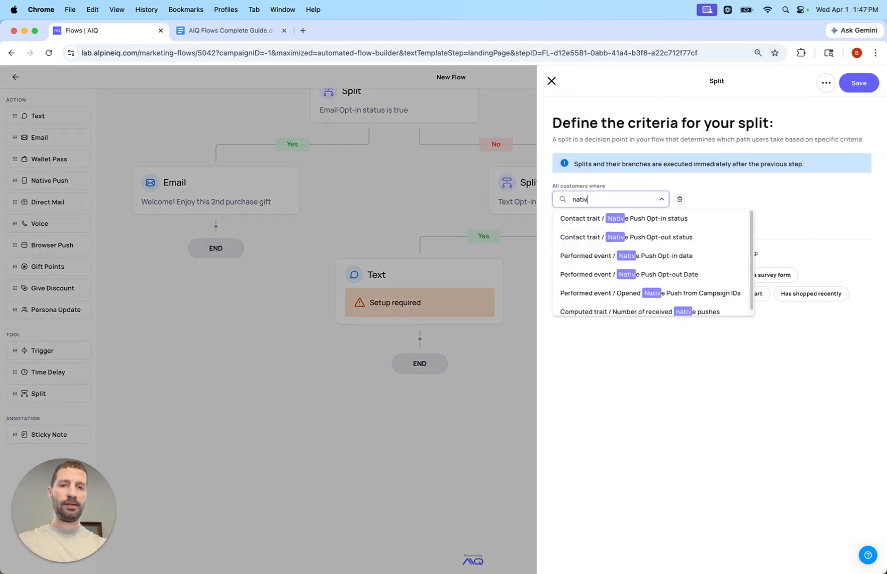
pyautogui.click(629, 223)
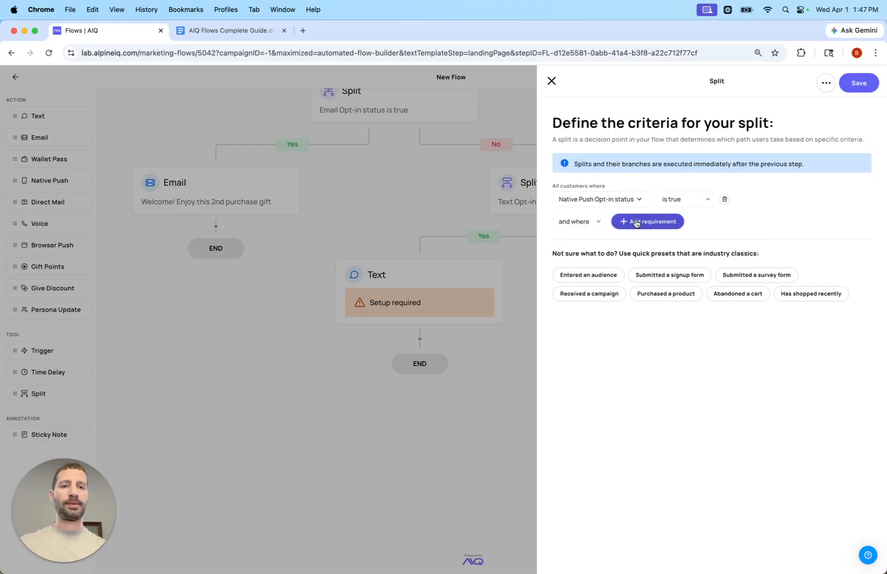
pyautogui.click(859, 83)
# Step: Add a Time Delay of 3 days after the welcome email in the email opt-in Yes branch and save it
pyautogui.moveTo(566, 373); pyautogui.dragTo(554, 487)
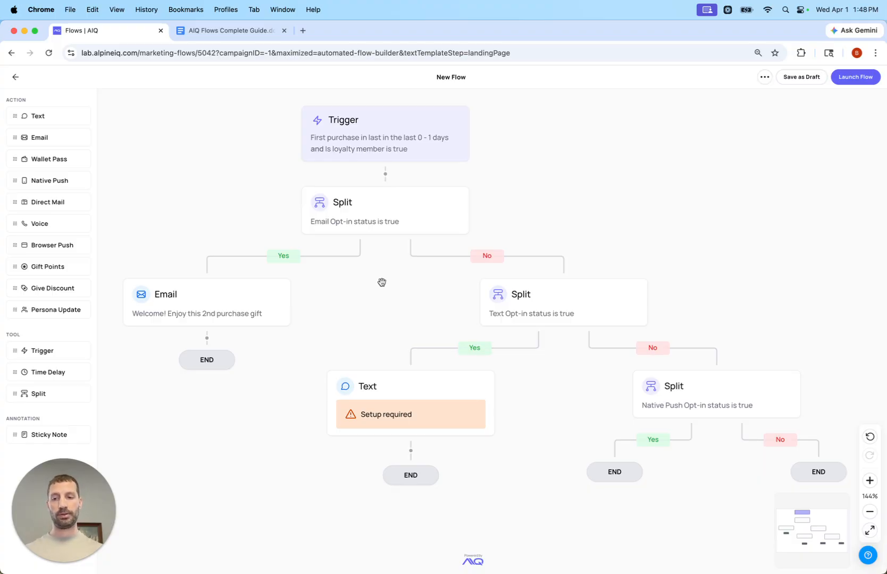
pyautogui.moveTo(752, 280); pyautogui.dragTo(714, 214)
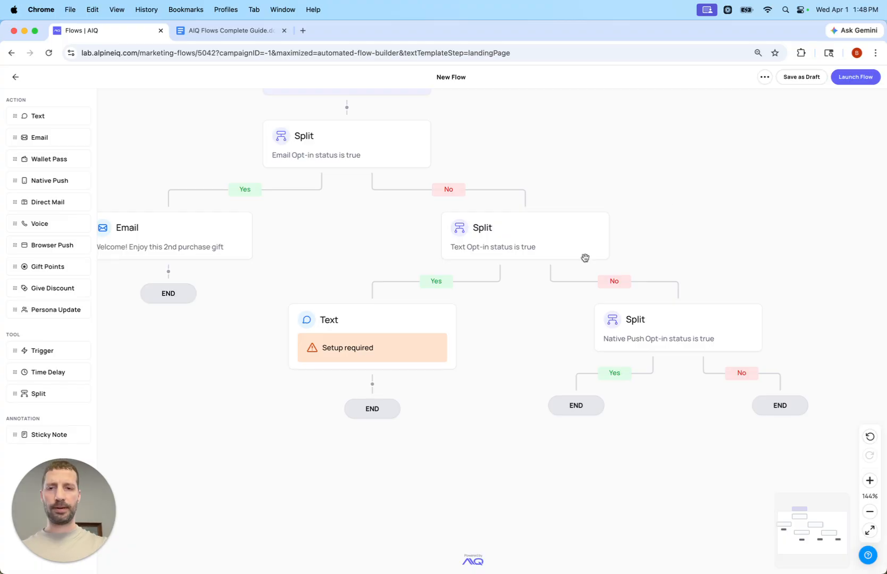
pyautogui.moveTo(190, 358); pyautogui.dragTo(340, 427)
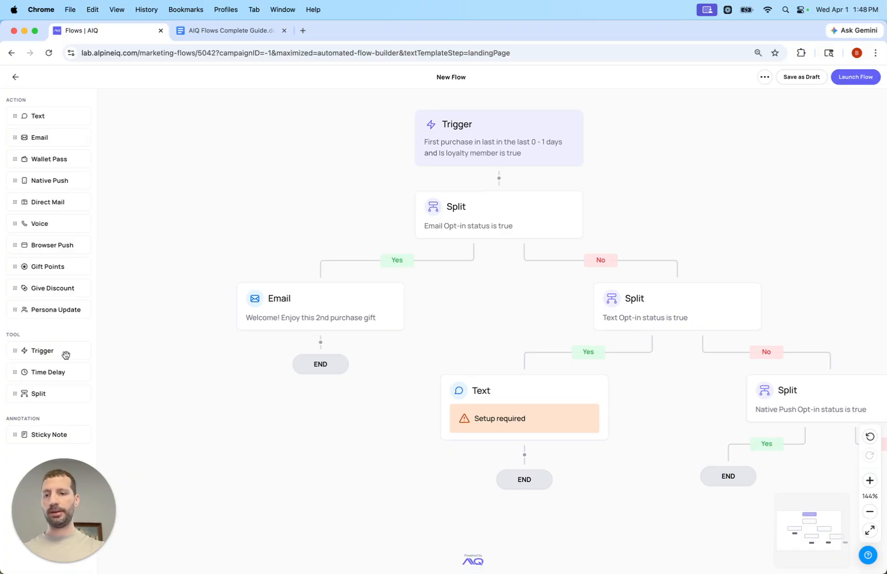
pyautogui.moveTo(57, 375); pyautogui.dragTo(296, 387)
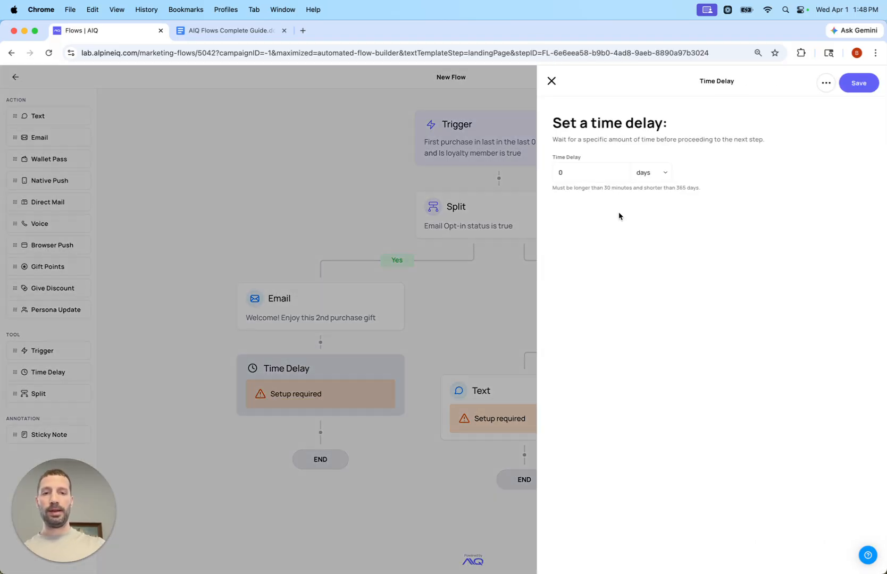
pyautogui.click(588, 165)
pyautogui.write('3')
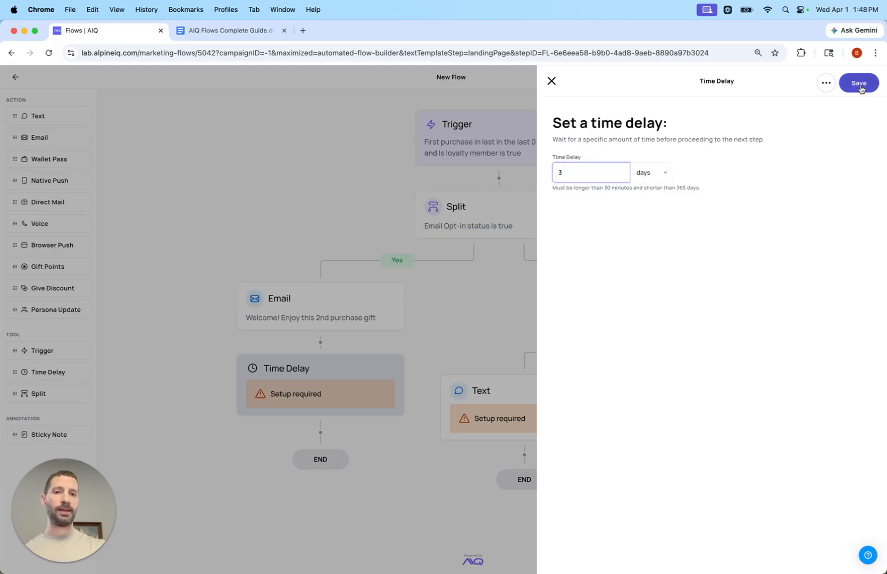
pyautogui.click(860, 83)
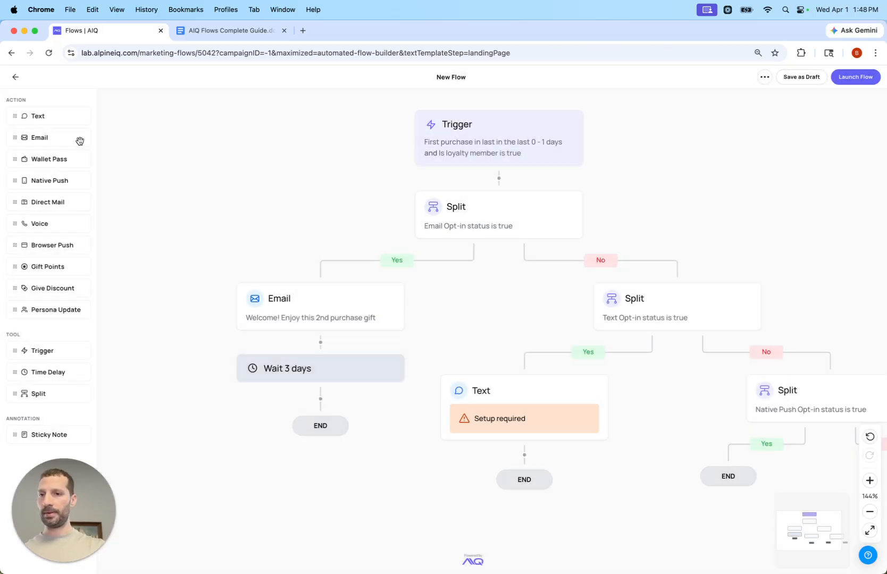
# Step: Add an Email step after the 3-day wait and set its subject line to "Get to know our loyalty program"
pyautogui.moveTo(79, 139); pyautogui.dragTo(320, 448)
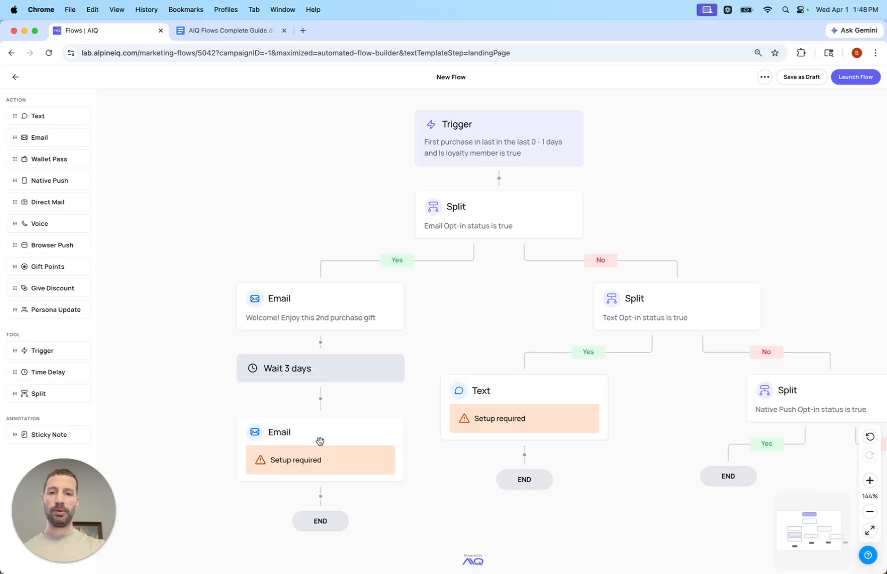
pyautogui.click(330, 447)
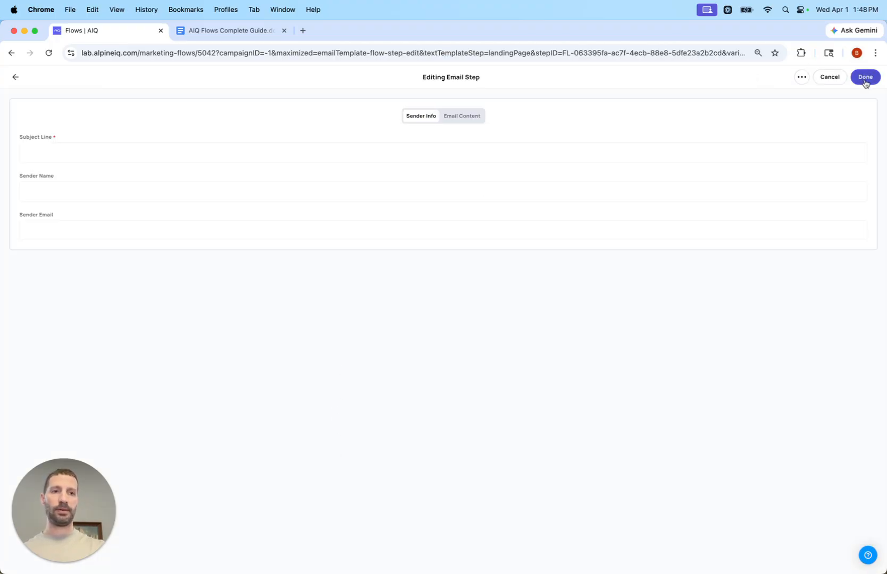
pyautogui.rightClick(482, 156)
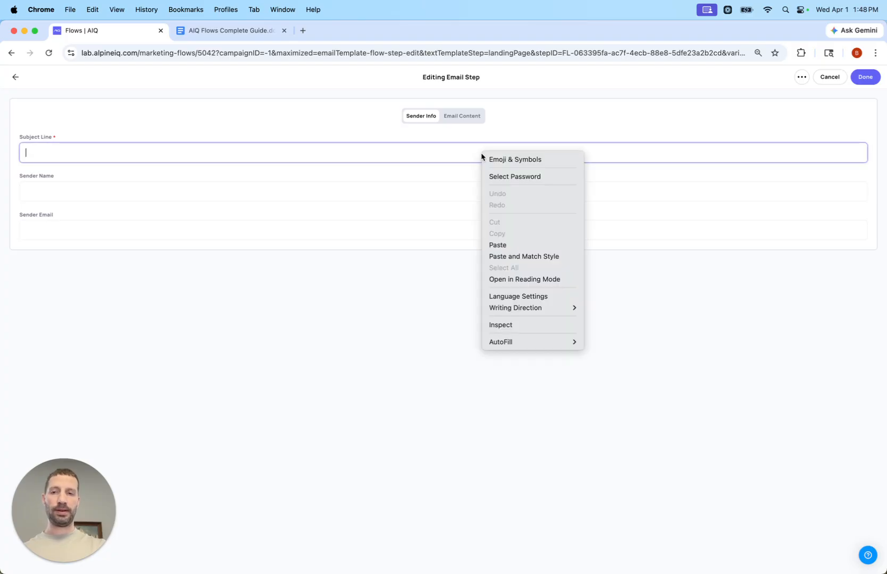
pyautogui.click(457, 151)
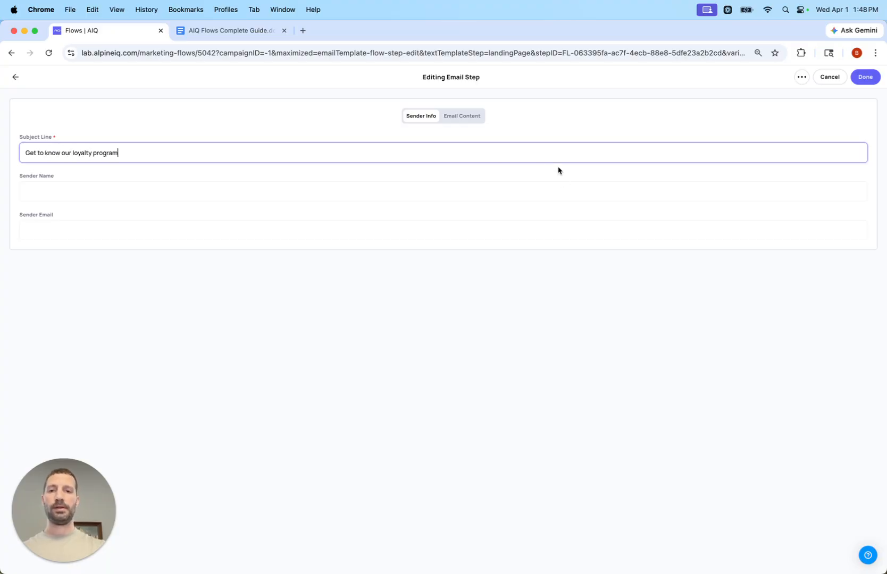
# Step: Use the 4th of July Menu template as the second email's content and finish the email step
pyautogui.click(479, 117)
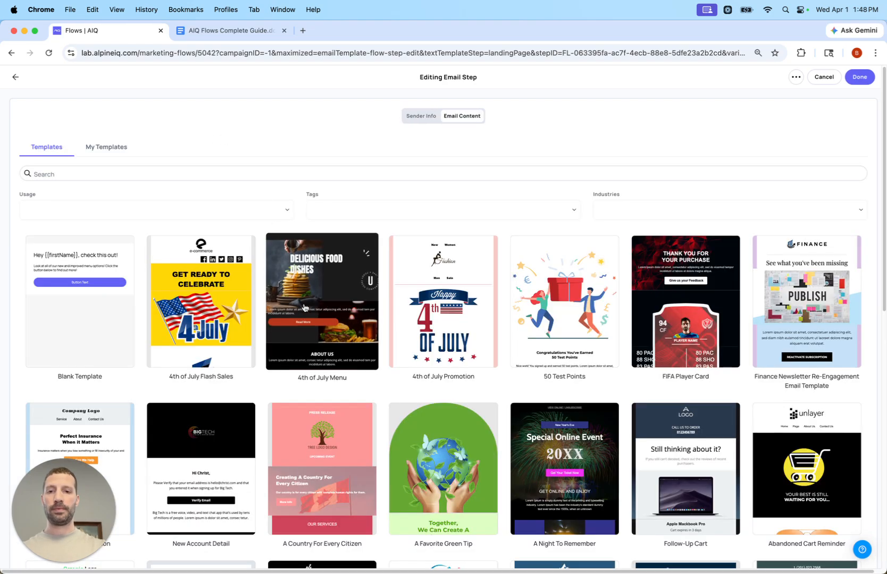
pyautogui.click(348, 331)
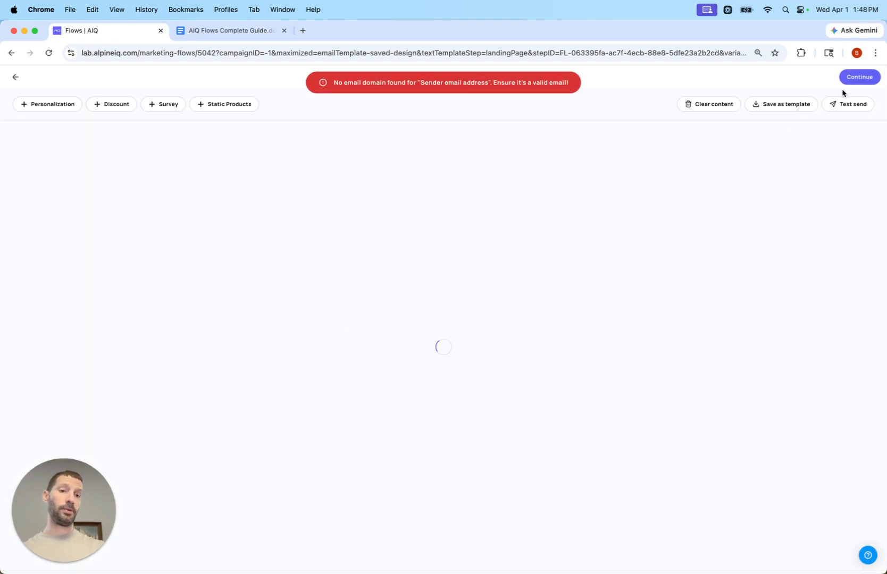
pyautogui.click(857, 81)
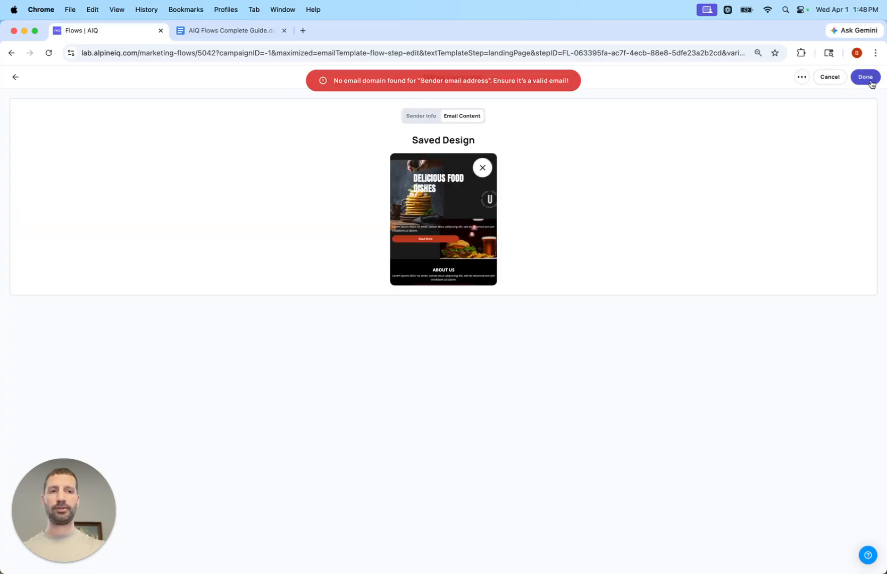
pyautogui.click(867, 78)
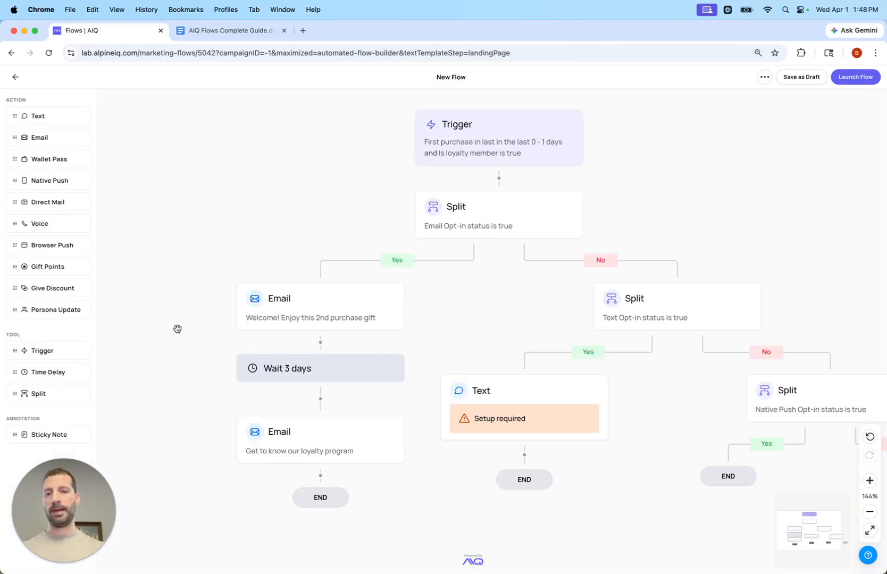
# Step: Add a Time Delay of 7 days after the loyalty program email and save it
pyautogui.moveTo(178, 329); pyautogui.dragTo(176, 275)
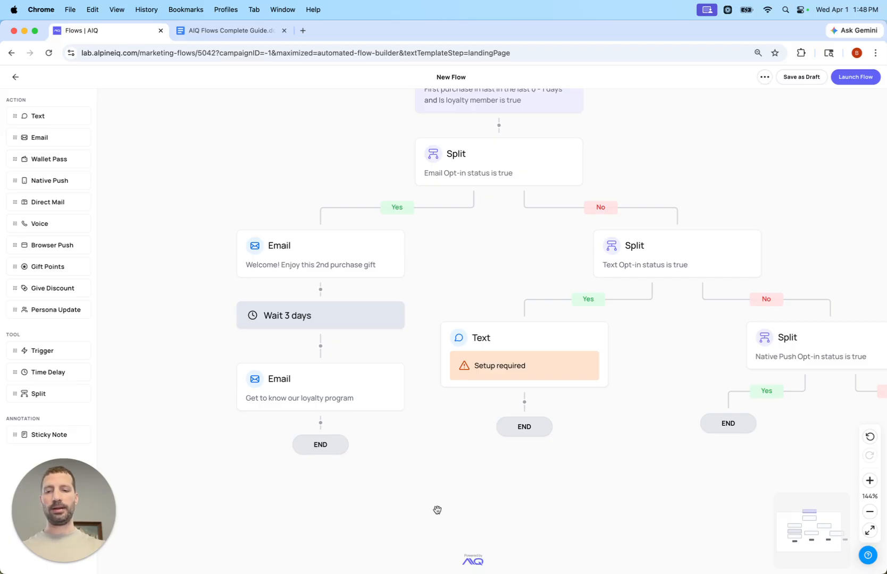
pyautogui.moveTo(437, 510); pyautogui.dragTo(435, 422)
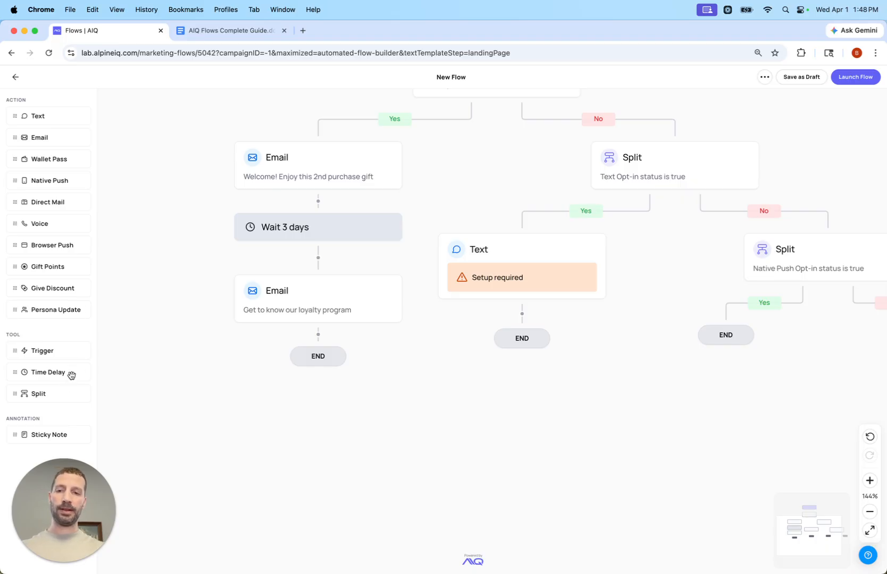
pyautogui.moveTo(66, 372); pyautogui.dragTo(303, 367)
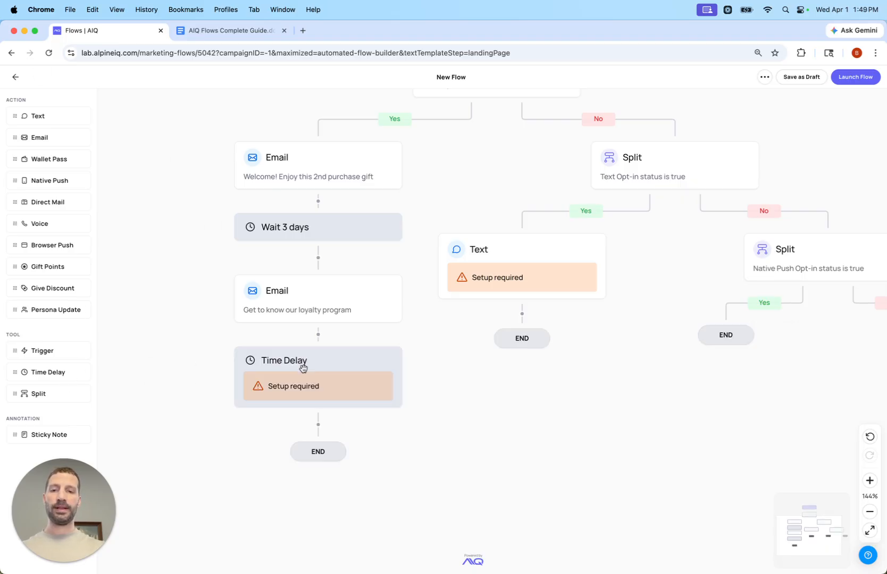
pyautogui.click(330, 381)
pyautogui.click(581, 170)
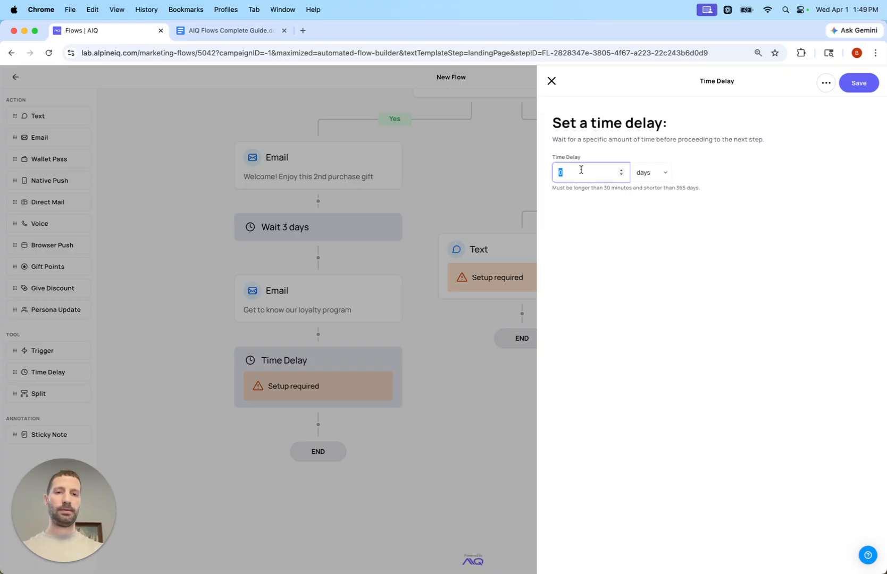
pyautogui.write('7')
pyautogui.click(853, 86)
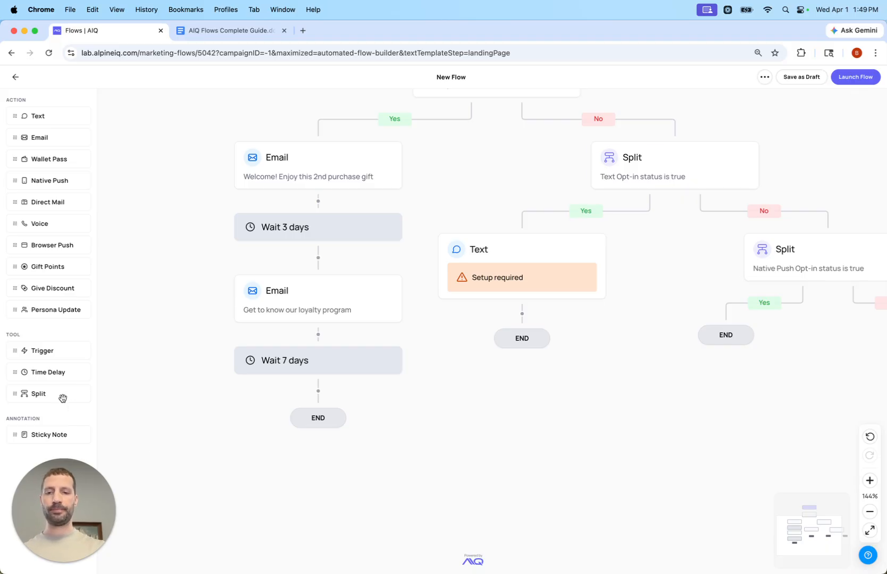
# Step: Add a Split step after the 7-day wait and give it a requirement based on the Number of sales trait
pyautogui.moveTo(63, 395); pyautogui.dragTo(332, 428)
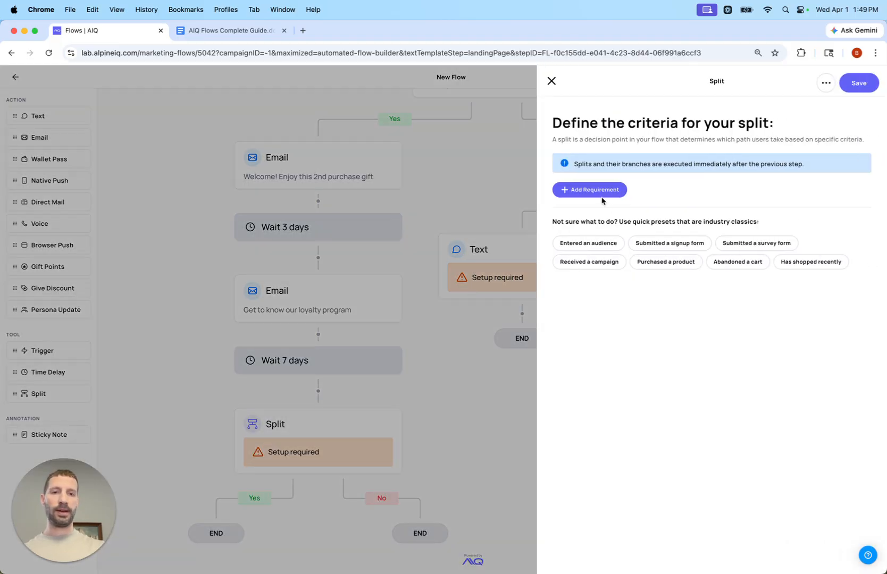
pyautogui.click(603, 197)
pyautogui.click(612, 197)
pyautogui.write('number o')
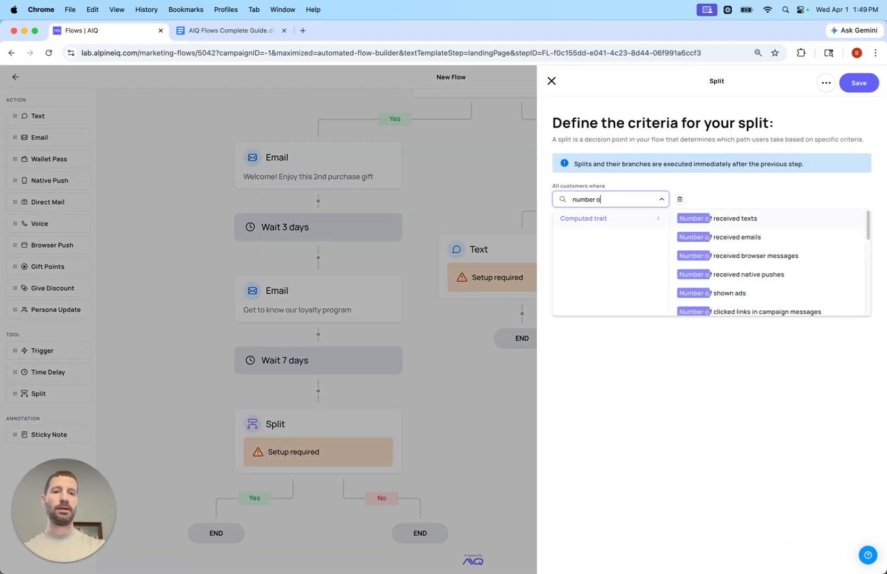
pyautogui.write('f')
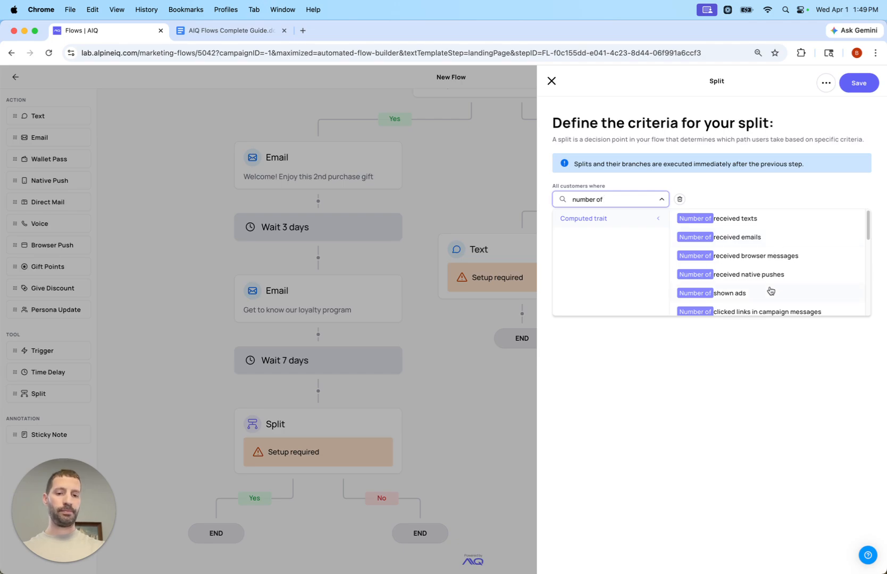
pyautogui.write(' pu')
pyautogui.press('BackSpace')
pyautogui.press('BackSpace')
pyautogui.press('super+a')
pyautogui.write('to')
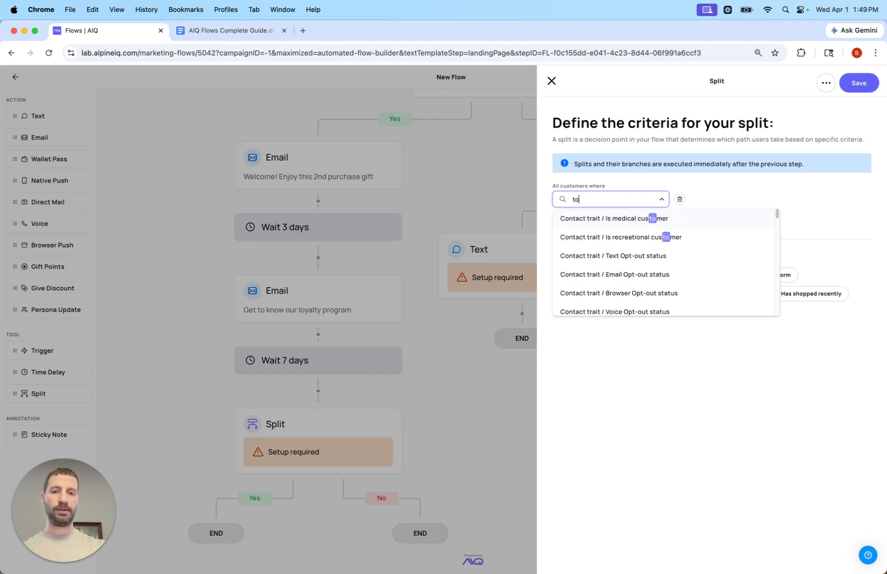
pyautogui.write('ta')
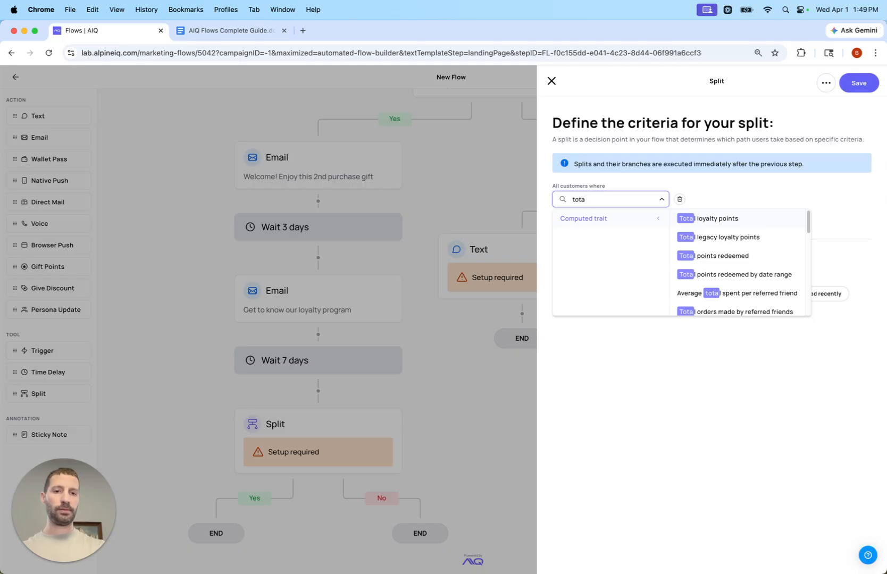
pyautogui.press('super+a')
pyautogui.write('sales')
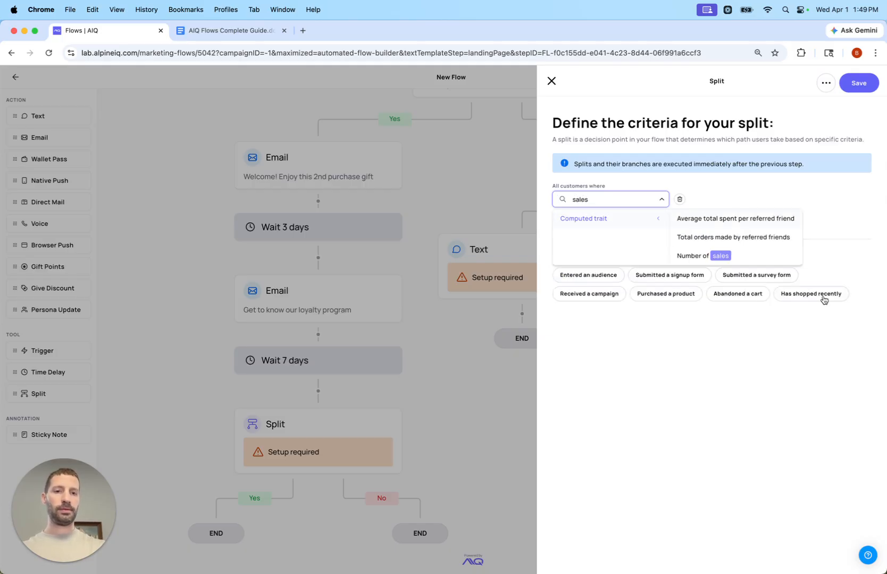
pyautogui.click(758, 257)
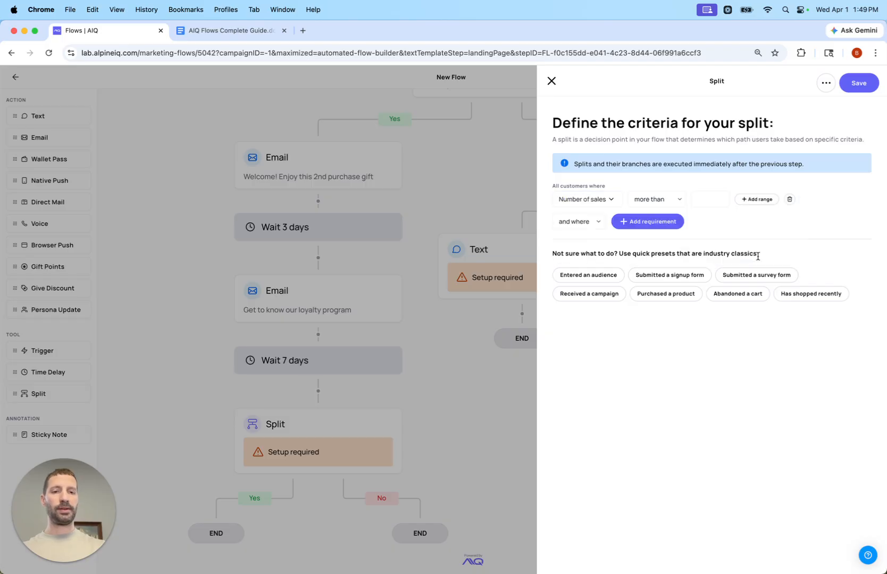
# Step: Set the Number of sales requirement to more than 1 and save the split
pyautogui.click(665, 202)
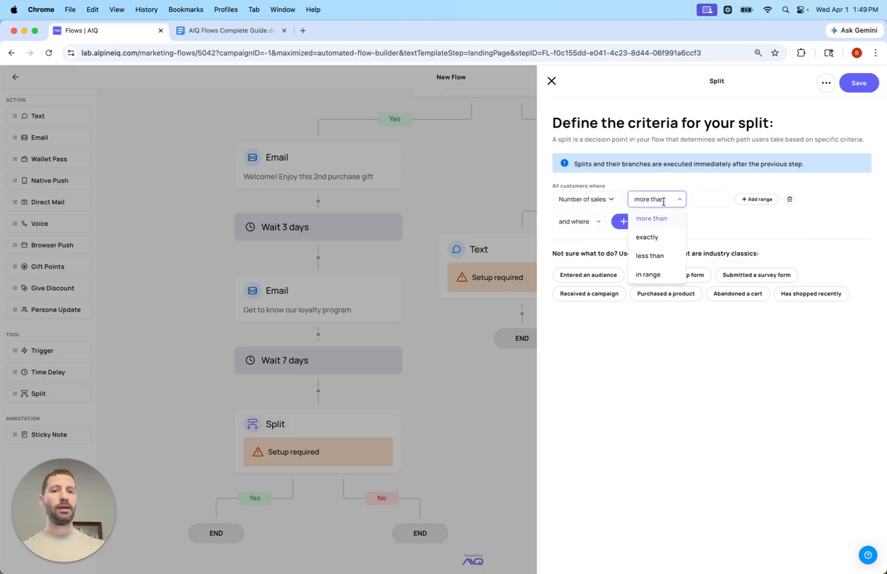
pyautogui.click(699, 200)
pyautogui.write('1')
pyautogui.click(859, 83)
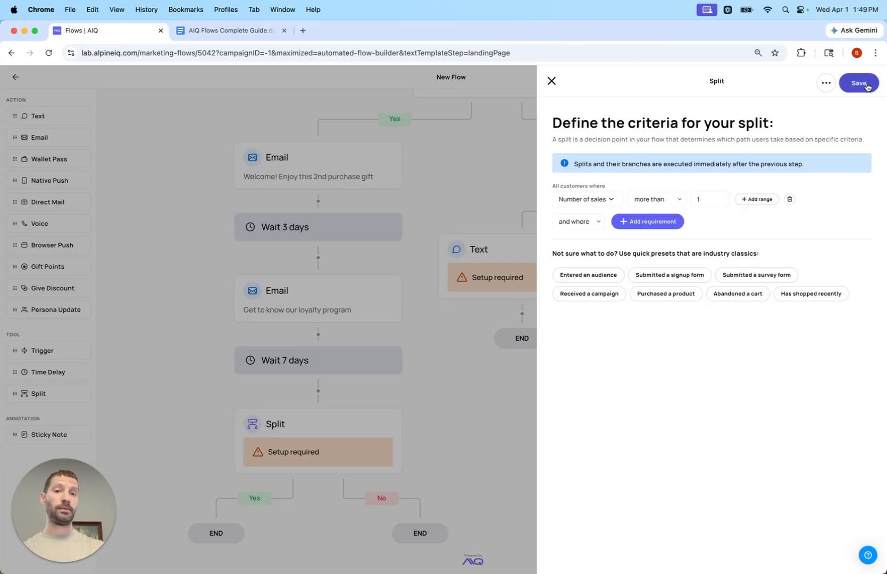
# Step: Reopen the Number of sales split, change its condition to exactly, and save it
pyautogui.moveTo(558, 451); pyautogui.dragTo(566, 405)
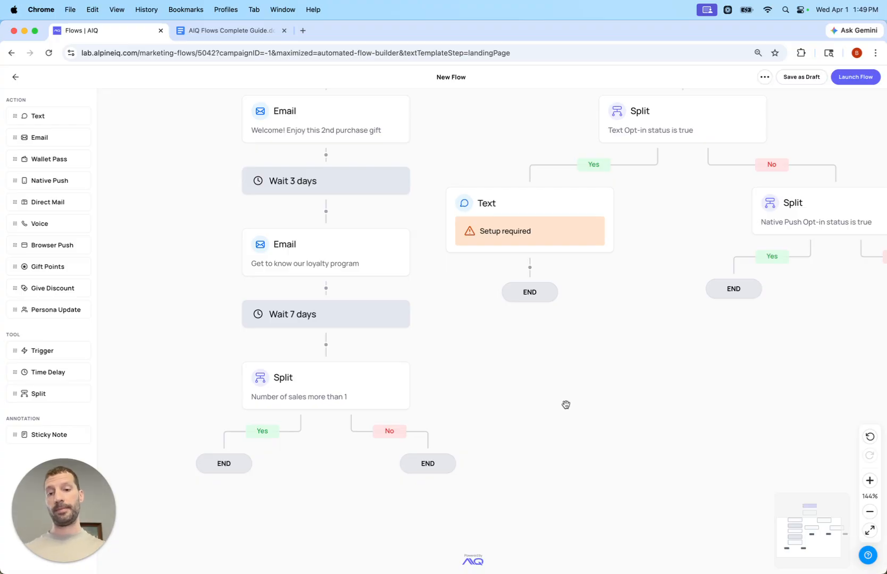
pyautogui.click(340, 404)
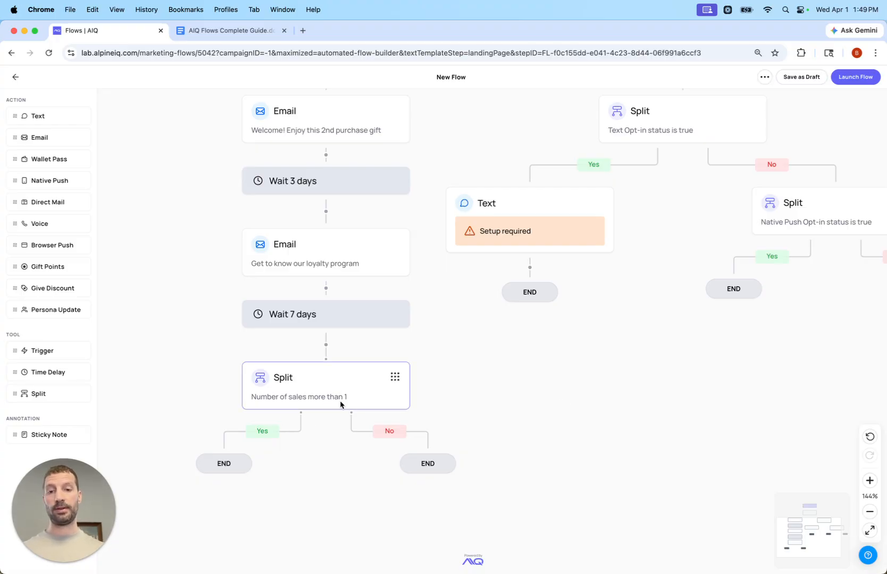
pyautogui.click(654, 200)
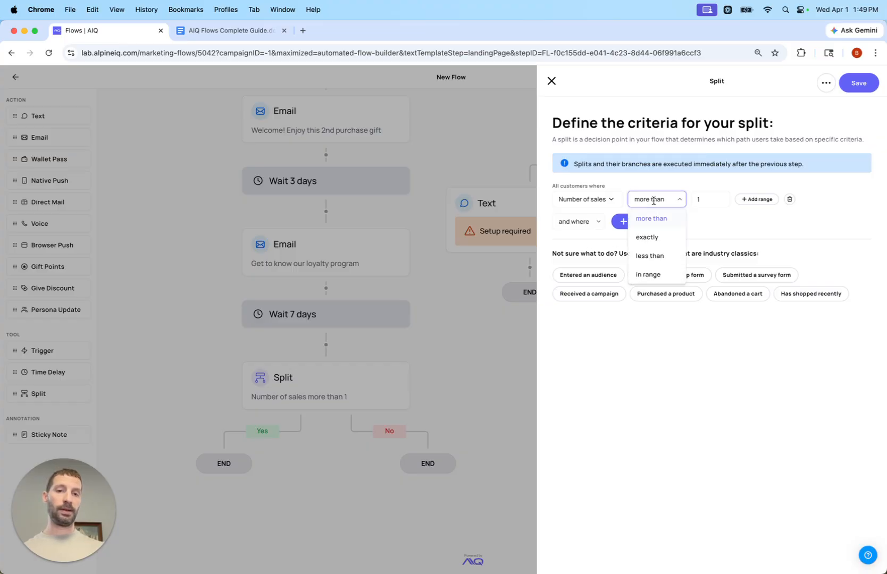
pyautogui.click(654, 237)
pyautogui.click(867, 84)
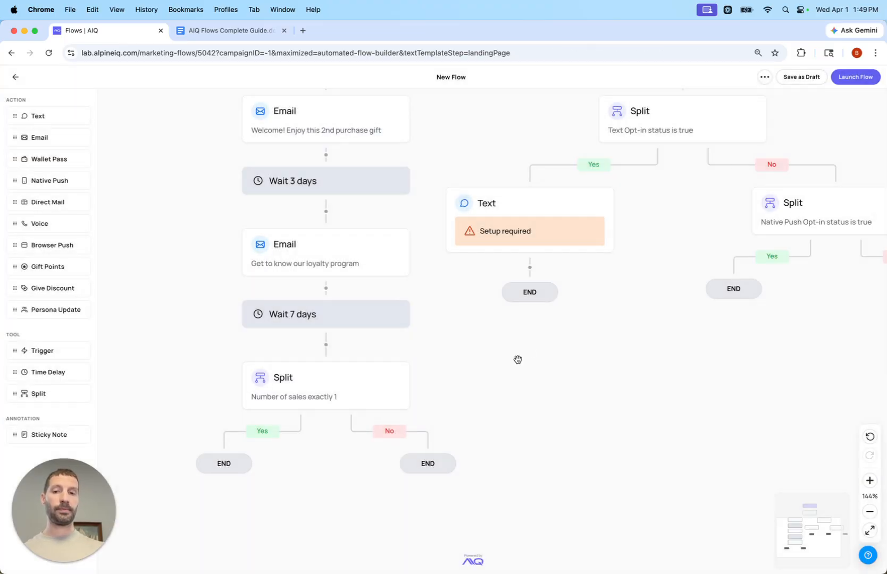
pyautogui.moveTo(536, 451); pyautogui.dragTo(568, 414)
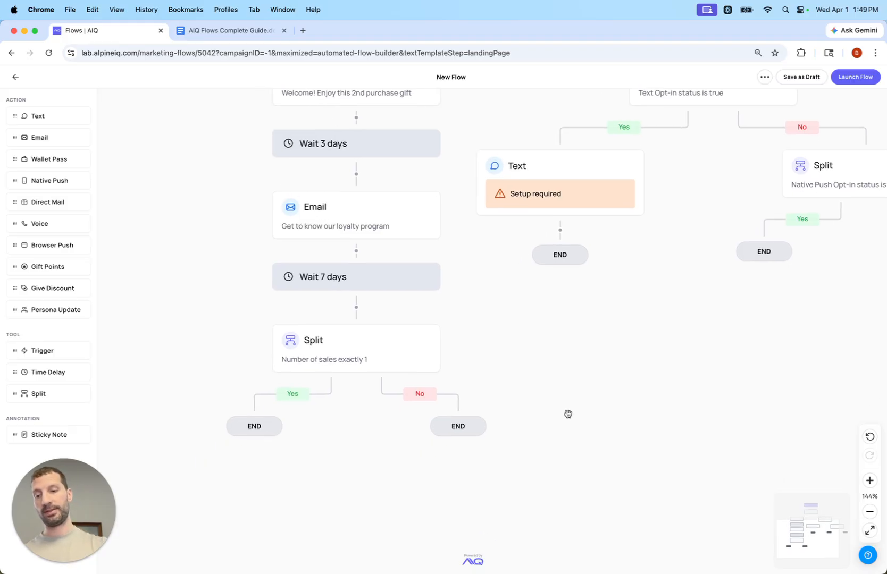
# Step: Reopen the Number of sales split and try the Used Discount ID event as its requirement
pyautogui.click(361, 359)
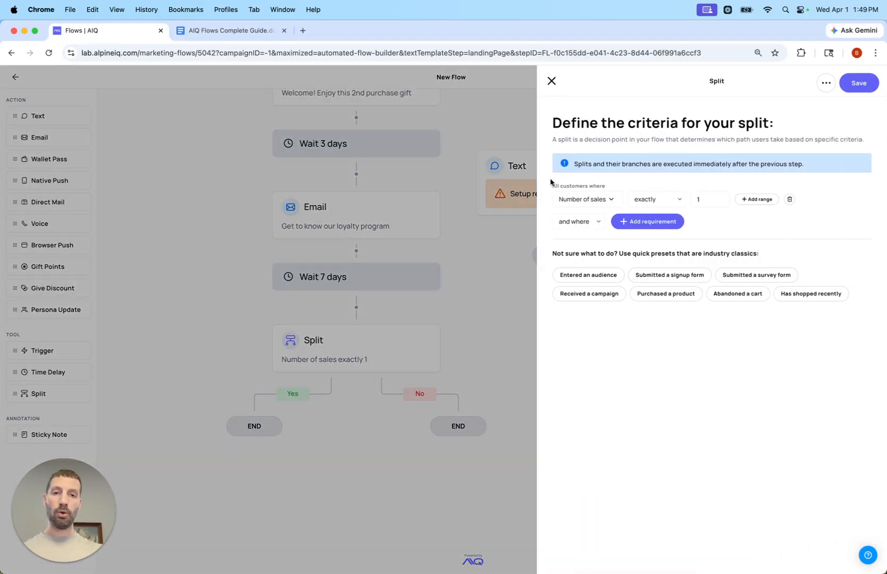
pyautogui.click(606, 199)
pyautogui.write('di')
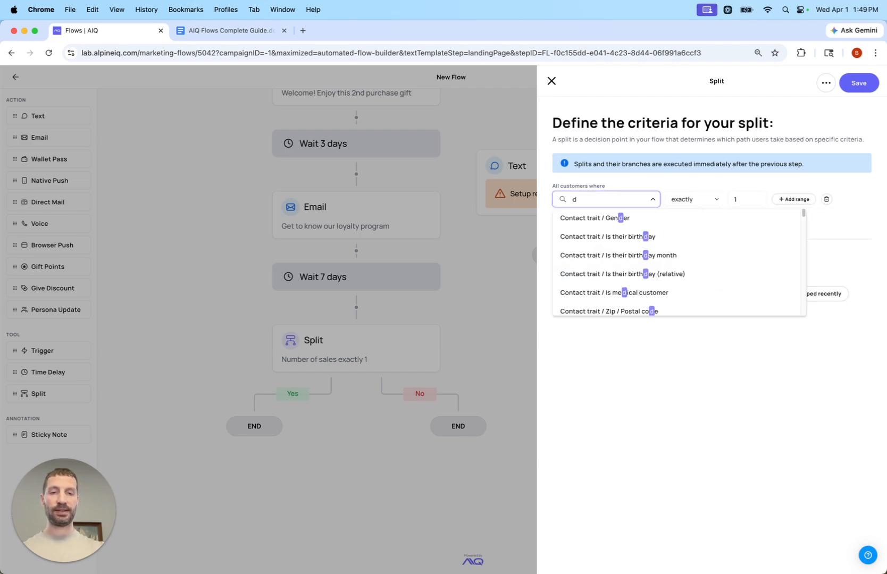
pyautogui.press('BackSpace')
pyautogui.press('BackSpace')
pyautogui.write('used')
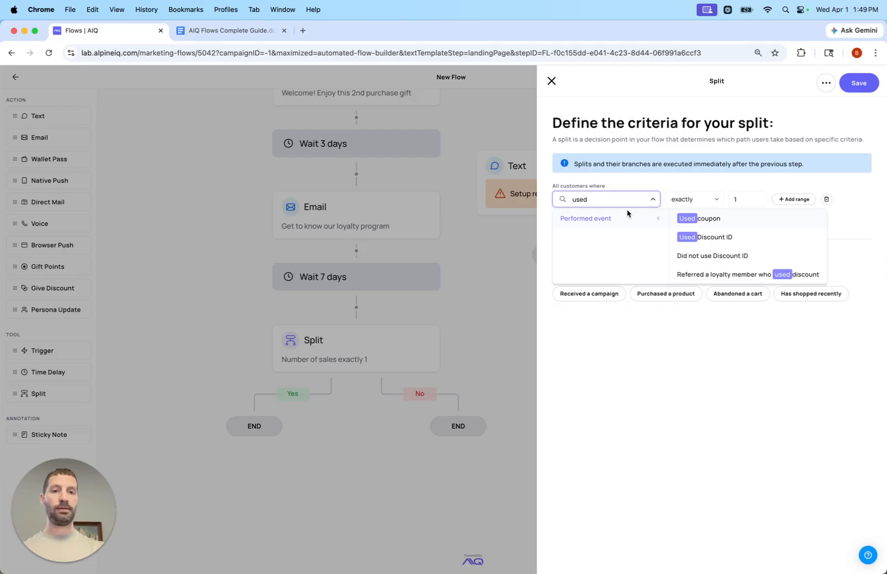
pyautogui.click(716, 238)
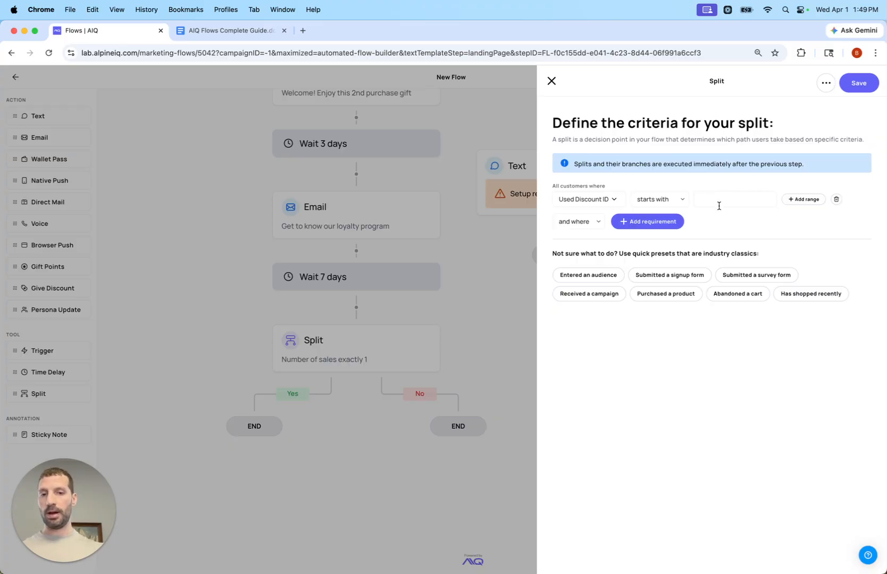
# Step: Set the split's requirement back to Number of sales exactly 1 and save it
pyautogui.click(586, 200)
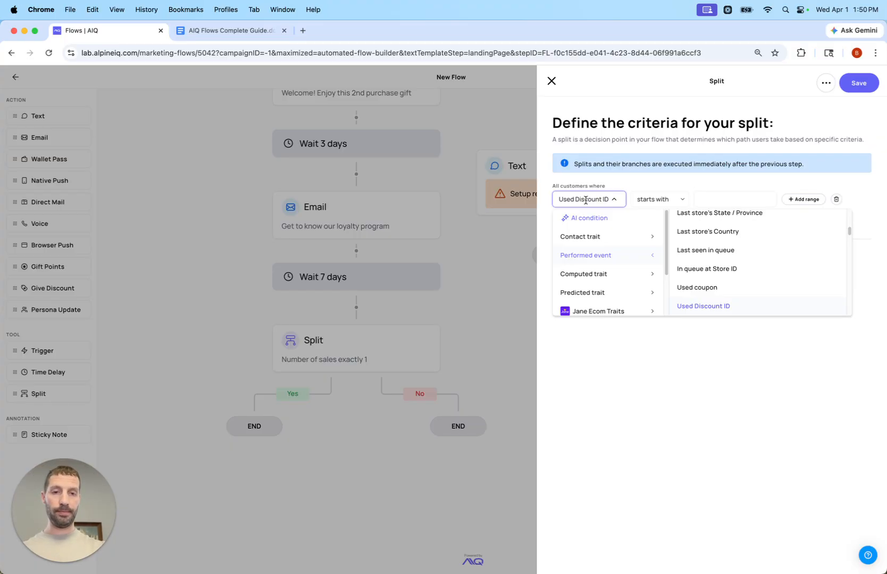
pyautogui.write('sale')
pyautogui.click(628, 292)
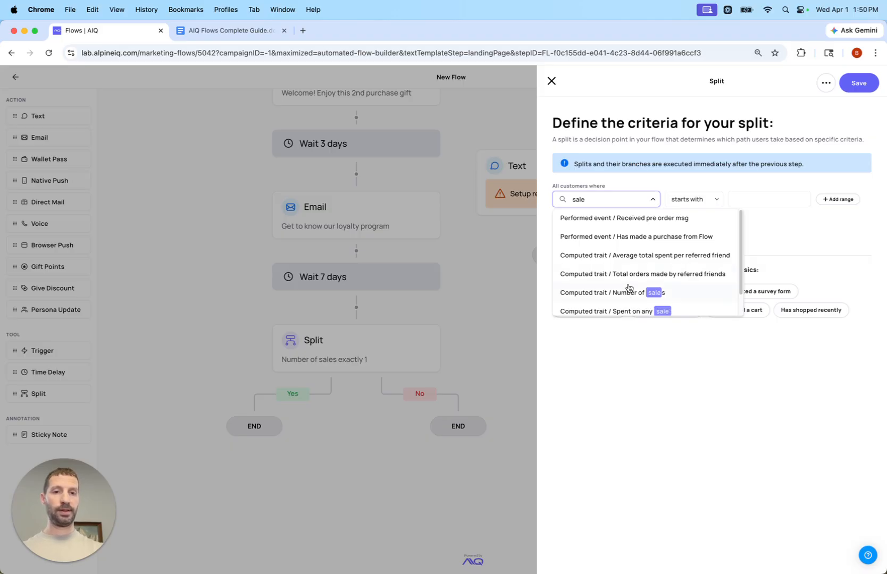
pyautogui.click(662, 198)
pyautogui.click(647, 238)
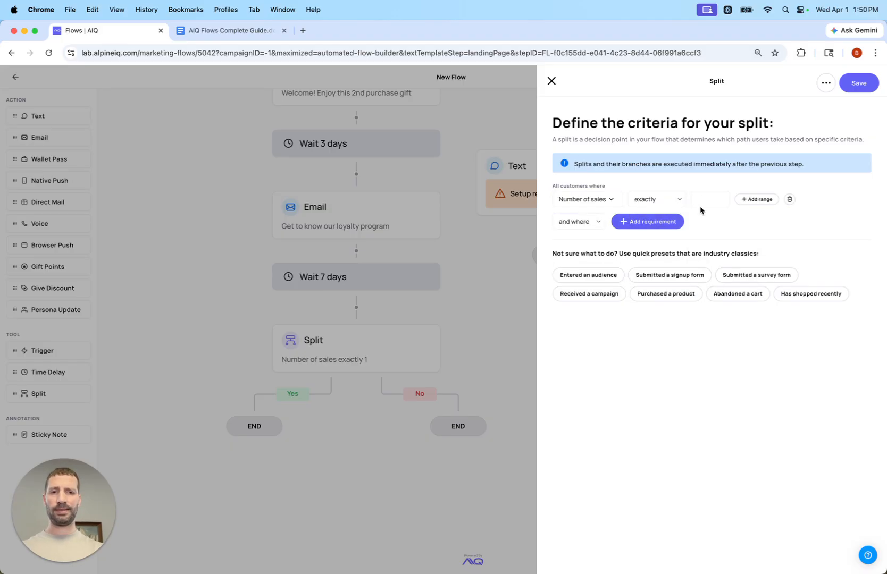
pyautogui.click(698, 199)
pyautogui.write('1')
pyautogui.click(857, 84)
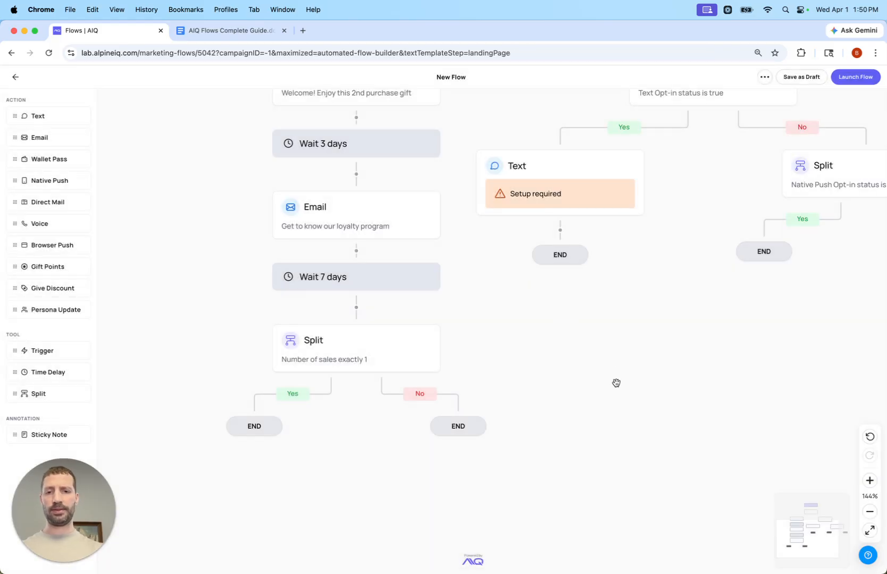
# Step: Add an Email step on the split's Yes branch with the subject line "Your 2nd purchase offer is waiting..."
pyautogui.moveTo(616, 382); pyautogui.dragTo(677, 320)
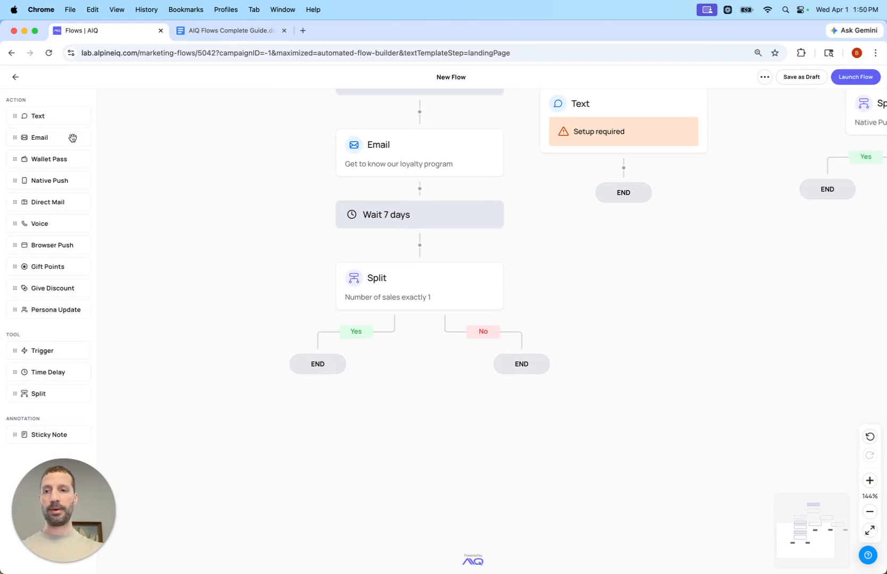
pyautogui.moveTo(72, 138); pyautogui.dragTo(299, 383)
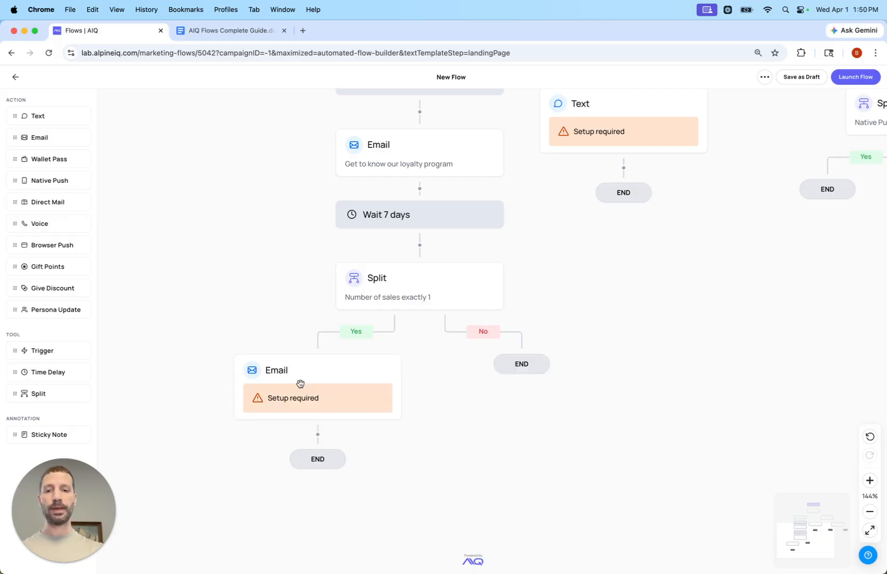
pyautogui.click(329, 389)
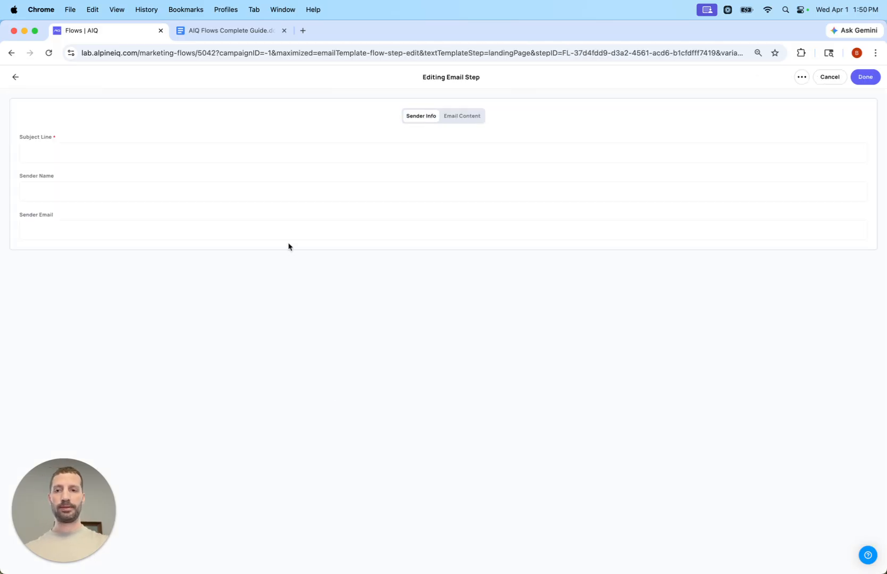
pyautogui.click(256, 143)
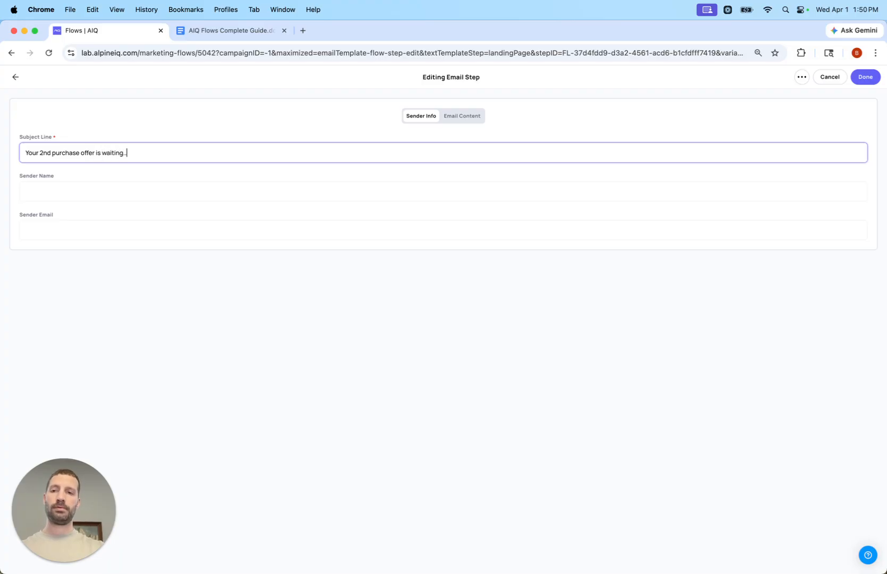
pyautogui.click(863, 81)
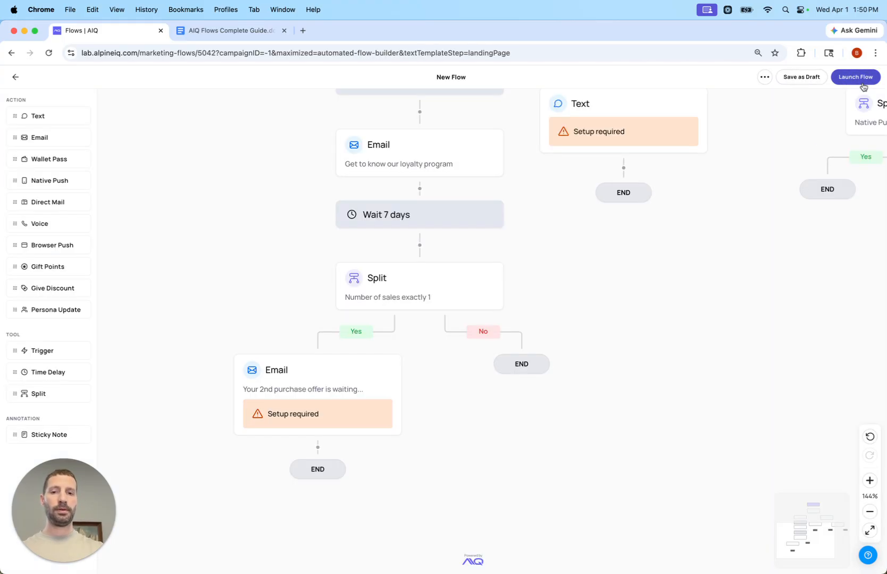
# Step: Add a Time Delay of 7 days after the 2nd purchase offer email and save it
pyautogui.scroll(-3, 610, 386)
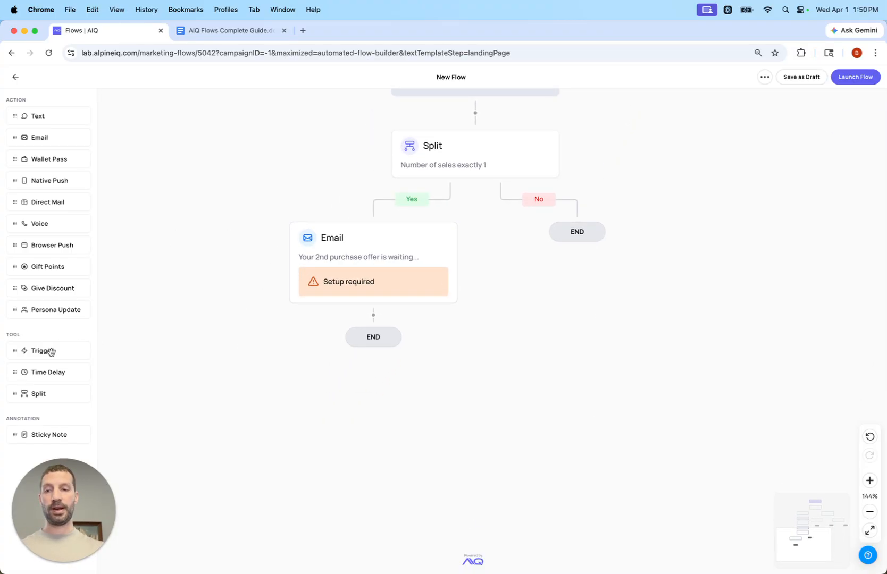
pyautogui.moveTo(53, 374); pyautogui.dragTo(317, 340)
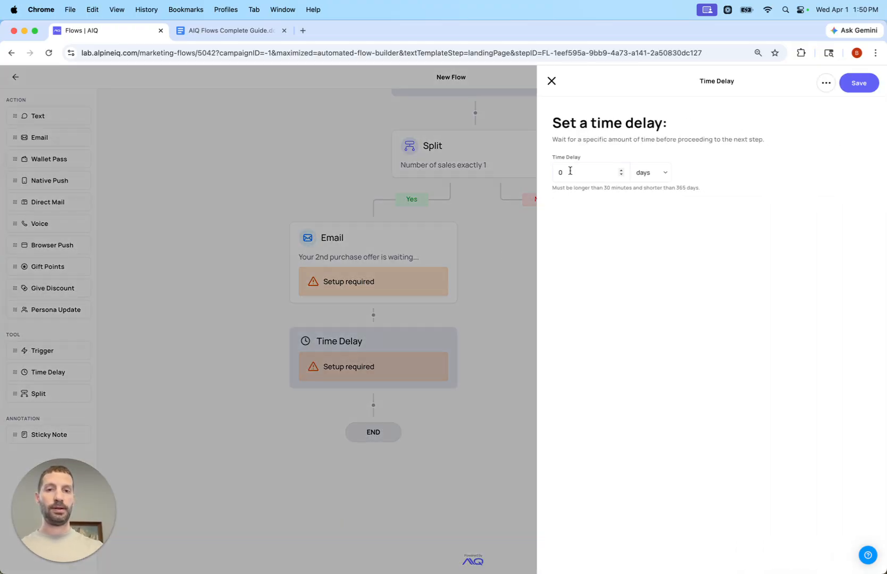
pyautogui.doubleClick(570, 171)
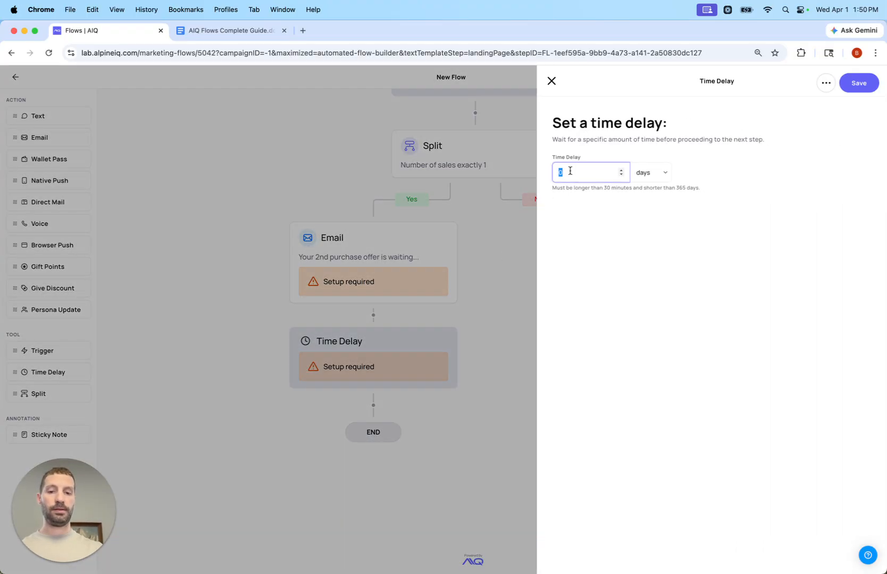
pyautogui.write('7')
pyautogui.click(859, 83)
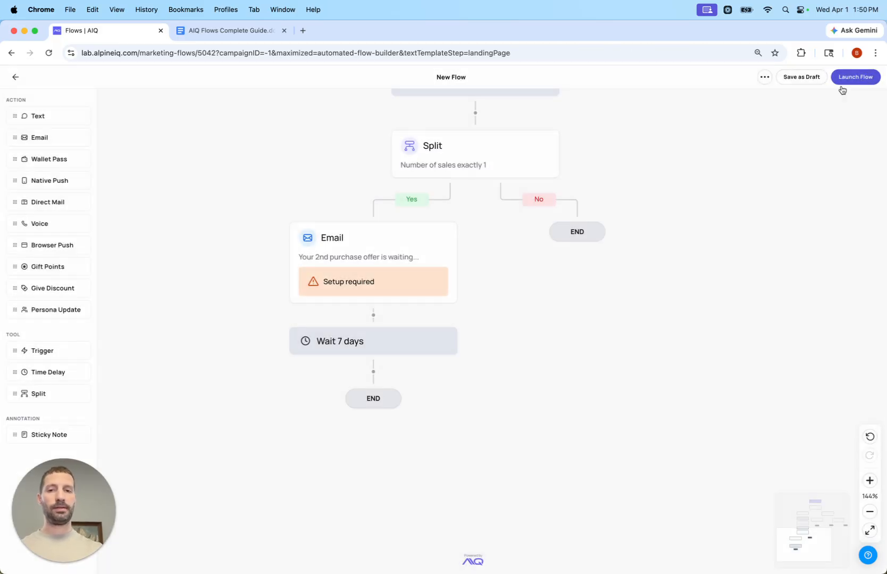
# Step: Duplicate the 2nd purchase offer email and move the copy below the 7-day wait on the Yes branch
pyautogui.rightClick(409, 246)
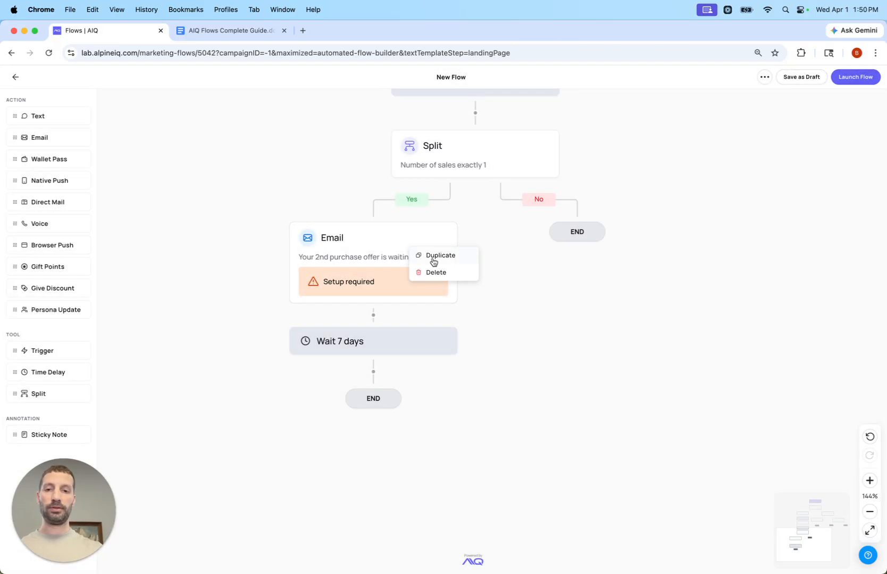
pyautogui.click(432, 257)
pyautogui.moveTo(410, 343); pyautogui.dragTo(409, 516)
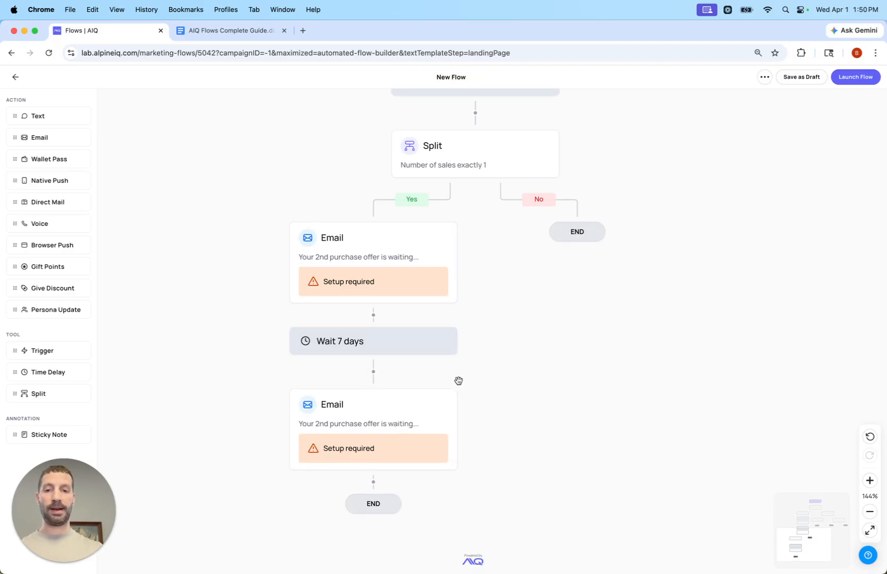
# Step: Duplicate the 7-day wait and move the copy below the second offer email
pyautogui.rightClick(418, 343)
pyautogui.click(437, 352)
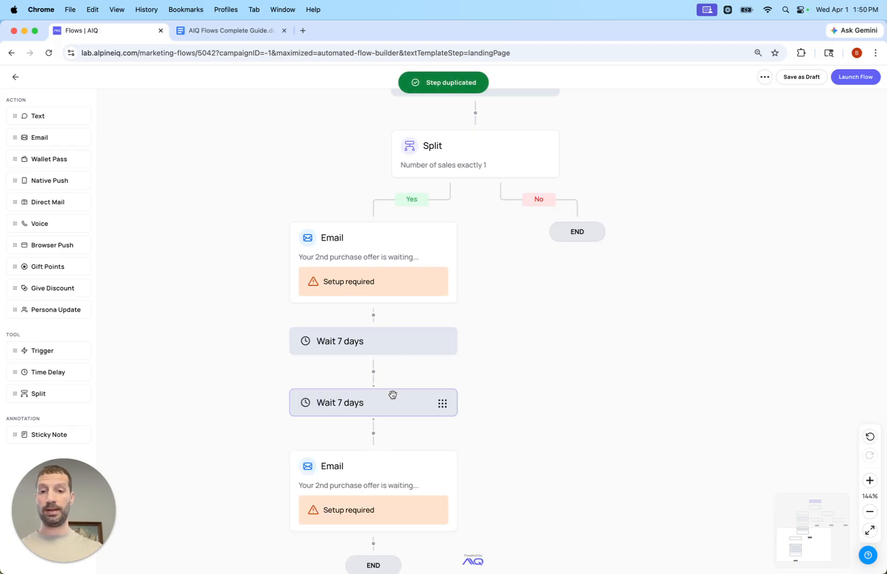
pyautogui.moveTo(394, 413); pyautogui.dragTo(397, 559)
pyautogui.scroll(2, 548, 358)
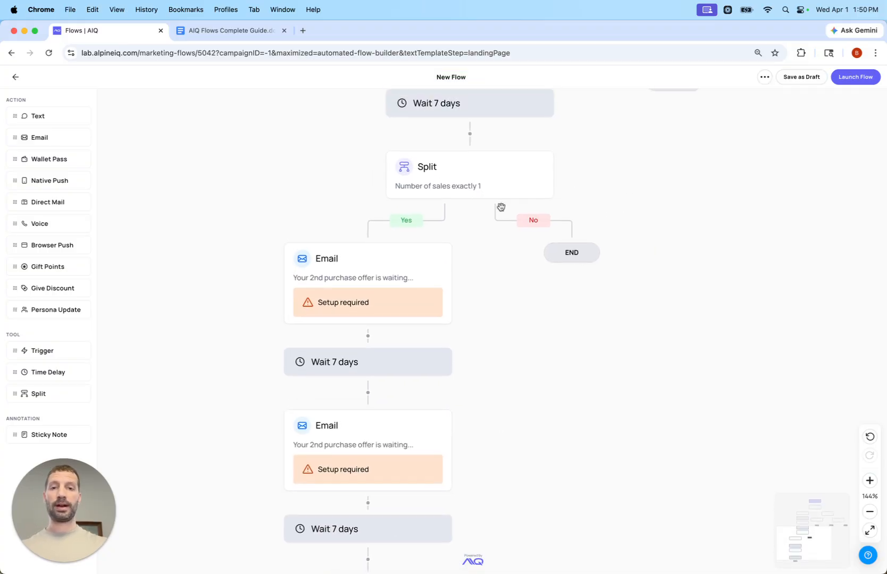
pyautogui.rightClick(500, 185)
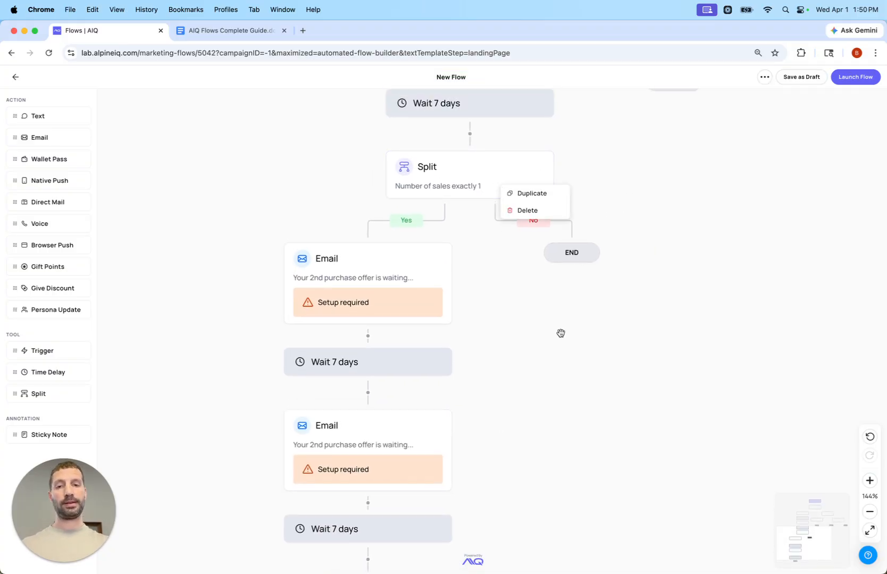
pyautogui.click(539, 355)
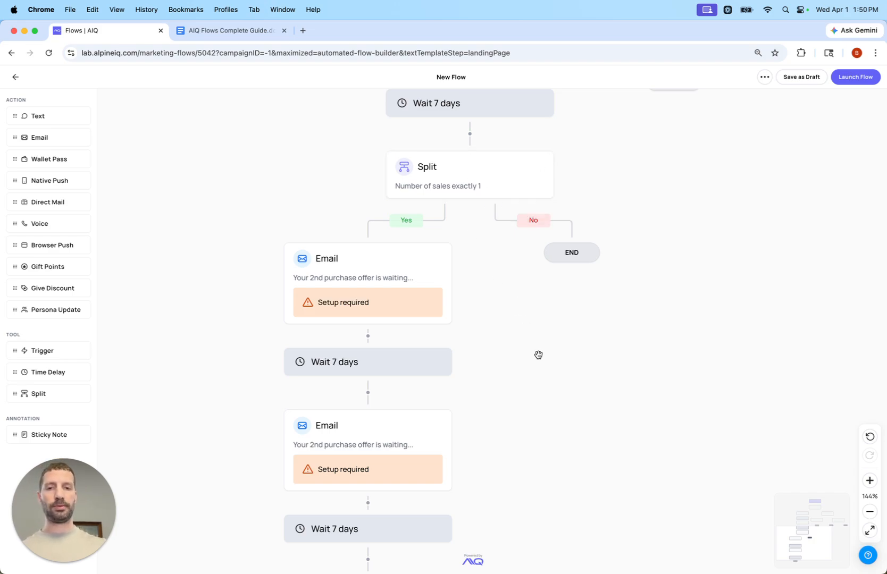
# Step: Change the second offer email's subject line to "Your 2nd purchase offer is expiring..."
pyautogui.scroll(-3, 558, 411)
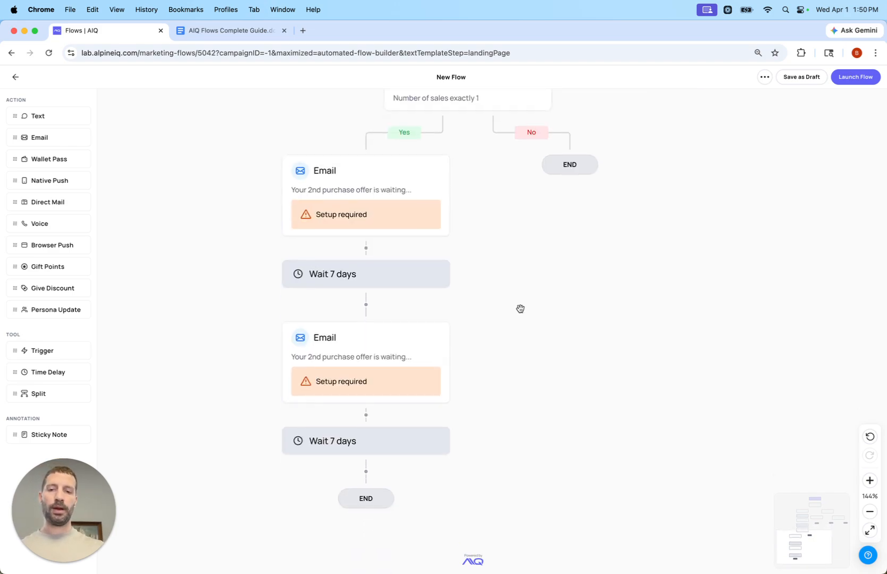
pyautogui.click(356, 356)
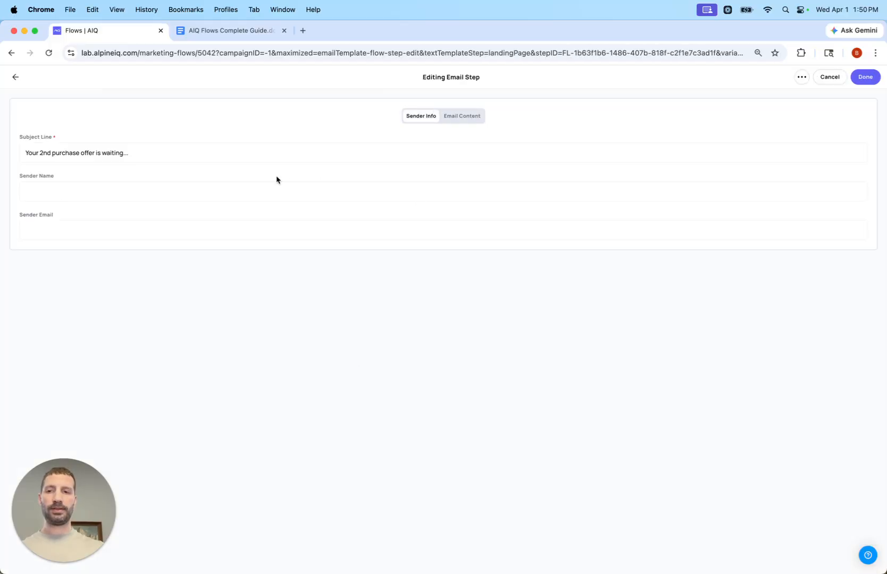
pyautogui.doubleClick(117, 152)
pyautogui.write('expir')
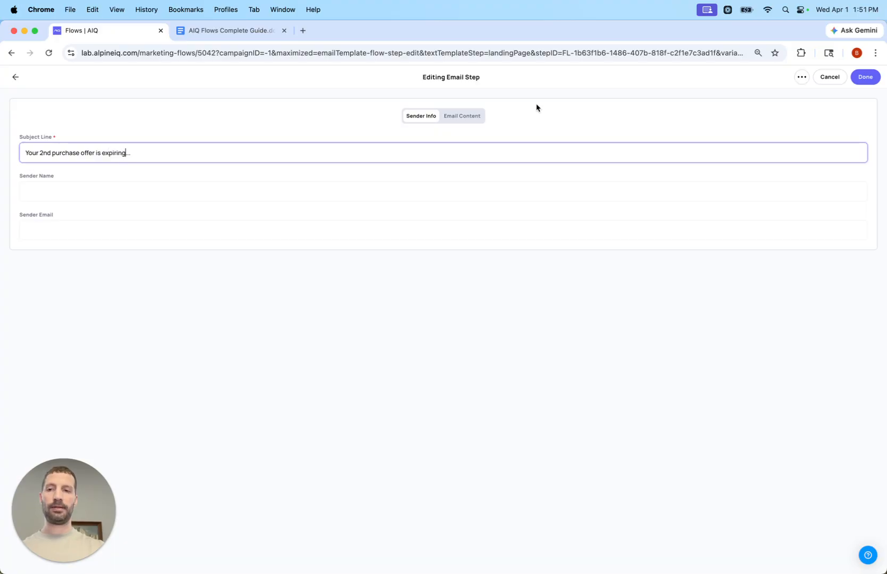
pyautogui.click(866, 77)
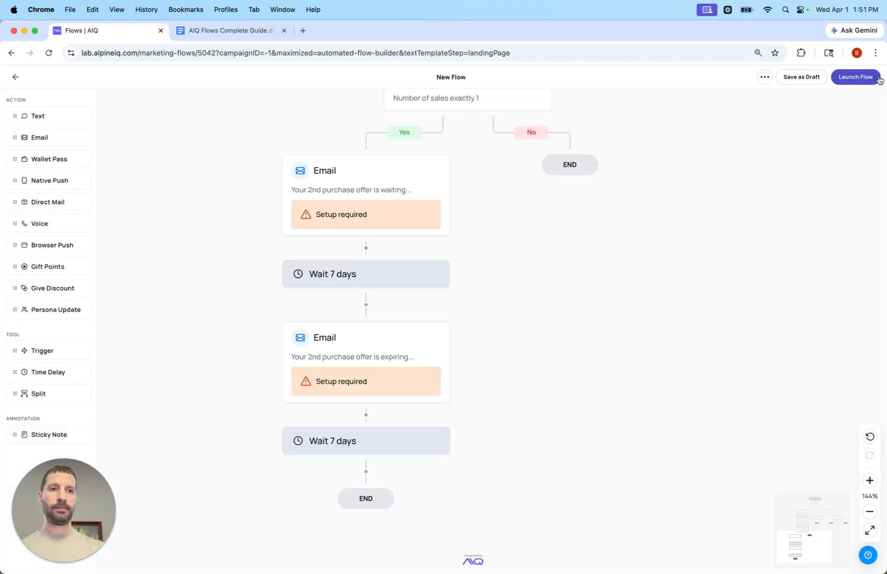
# Step: Duplicate the expiring-offer email and place the copy after the last 7-day wait
pyautogui.moveTo(556, 417); pyautogui.dragTo(564, 358)
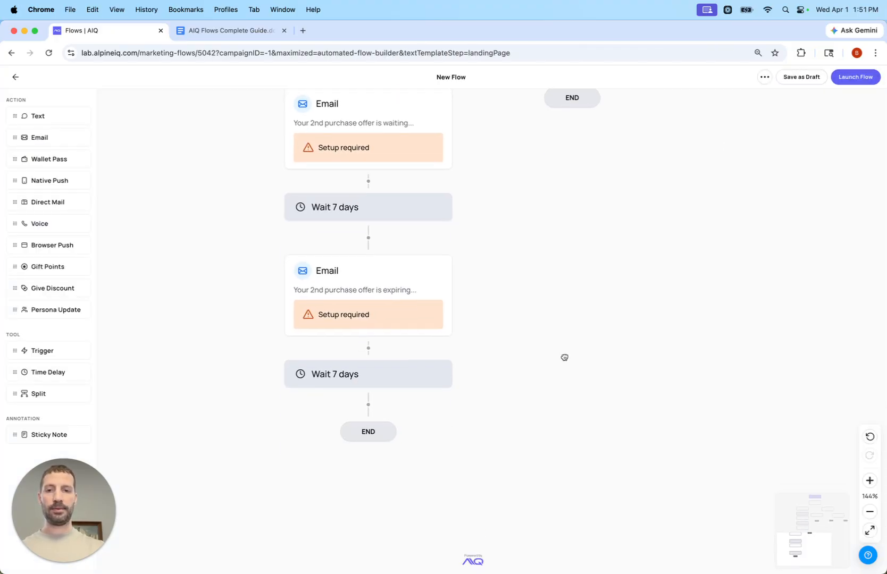
pyautogui.rightClick(416, 308)
pyautogui.click(436, 316)
pyautogui.moveTo(402, 378); pyautogui.dragTo(387, 527)
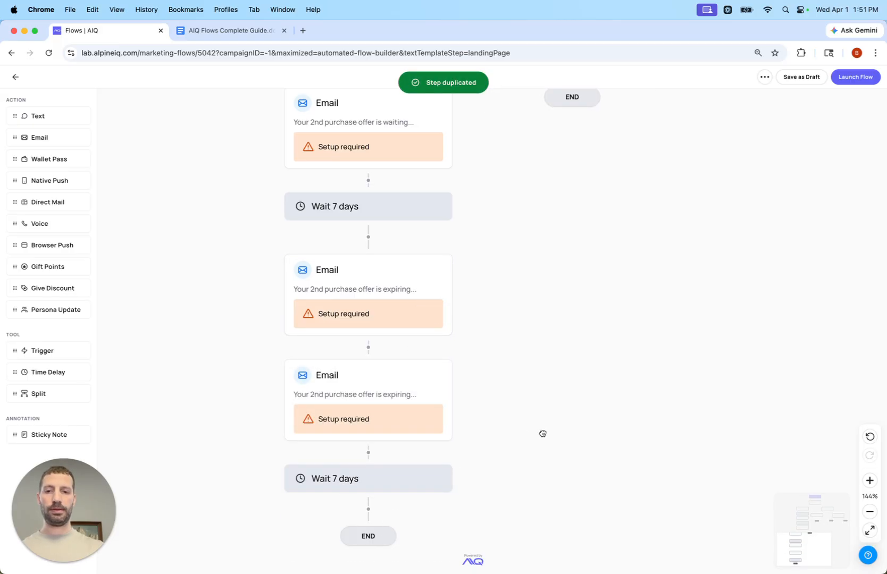
pyautogui.scroll(-3, 542, 434)
pyautogui.moveTo(426, 293); pyautogui.dragTo(392, 457)
pyautogui.moveTo(390, 278); pyautogui.dragTo(370, 445)
# Step: Set the last email's subject line to "Last chance! Your 2nd purchase offer expires tomorrow."
pyautogui.click(383, 344)
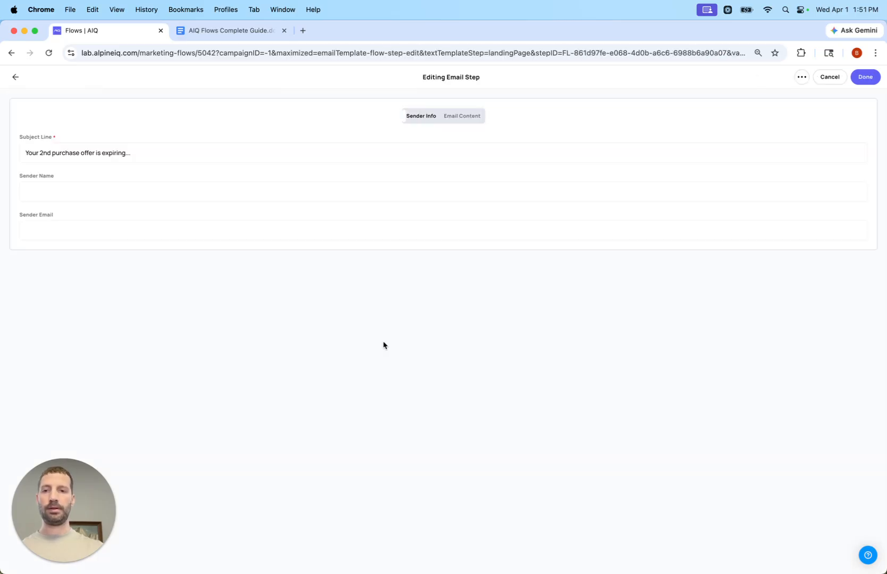
pyautogui.click(188, 152)
pyautogui.press('super+a')
pyautogui.write('L')
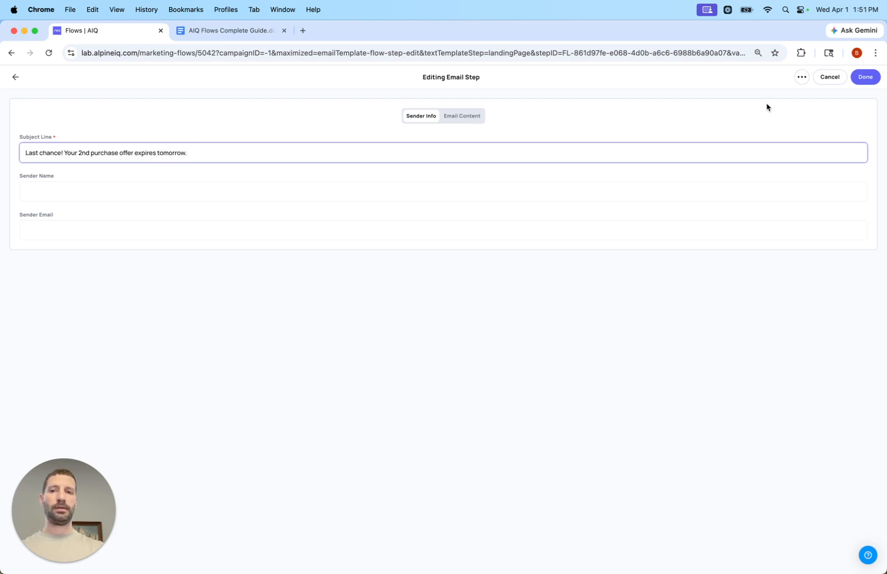
pyautogui.click(865, 77)
# Step: Review the whole flow from the trigger through the opt-in splits down to the last-chance email
pyautogui.scroll(-5, 633, 295)
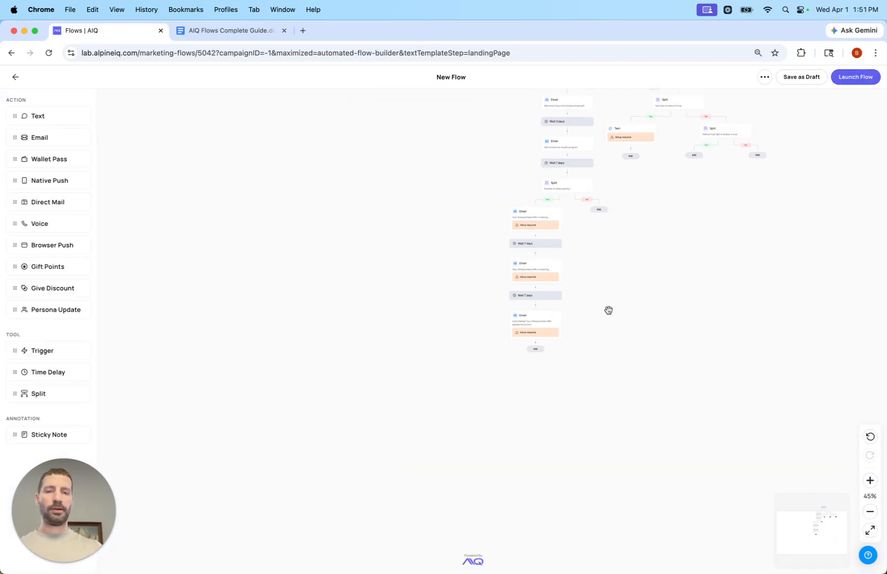
pyautogui.scroll(-4, 613, 305)
pyautogui.moveTo(625, 294); pyautogui.dragTo(555, 308)
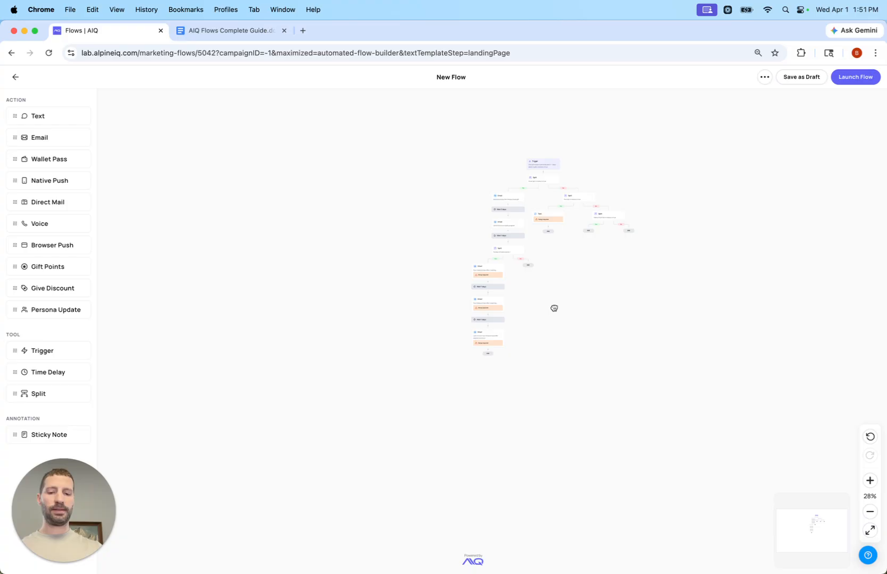
pyautogui.scroll(6, 554, 307)
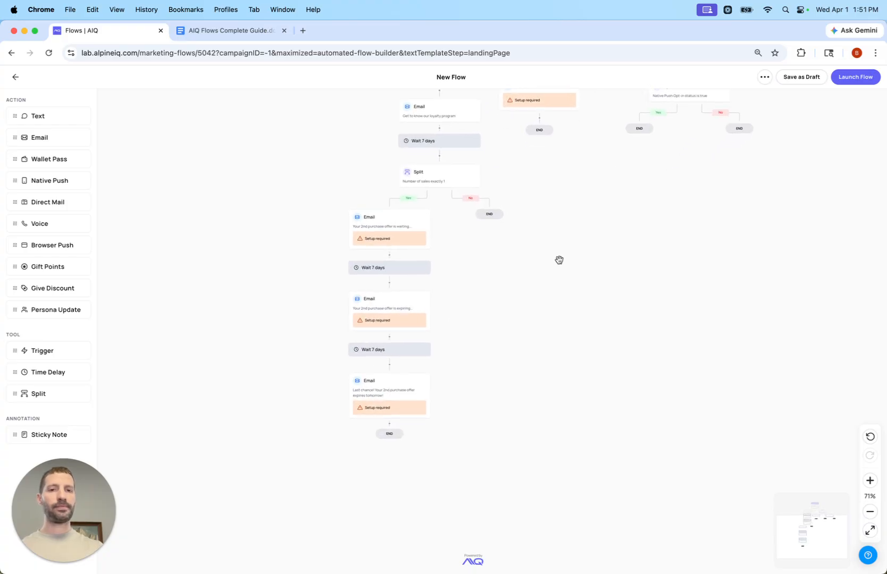
pyautogui.moveTo(548, 299); pyautogui.dragTo(495, 430)
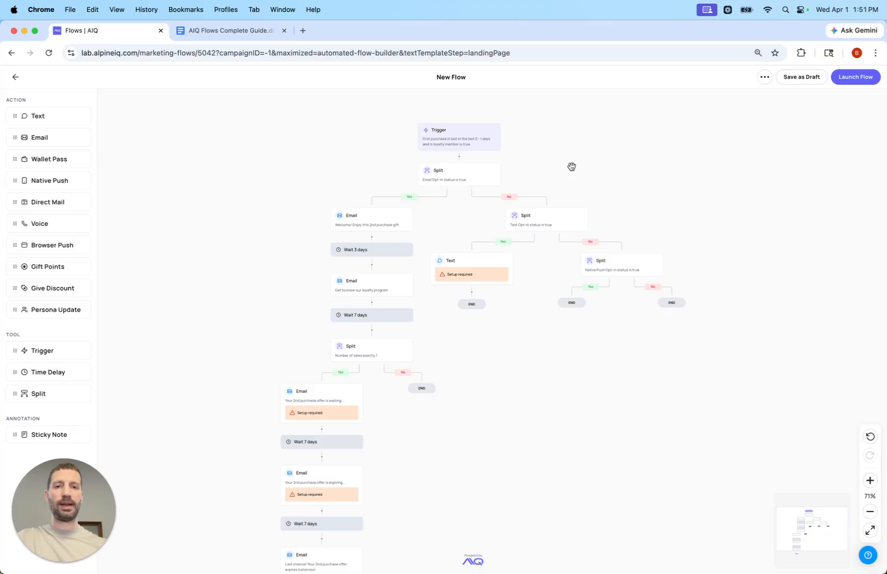
# Step: Review the flow from the trigger and opt-in splits down through the waits and second-purchase offer emails
pyautogui.scroll(5, 462, 154)
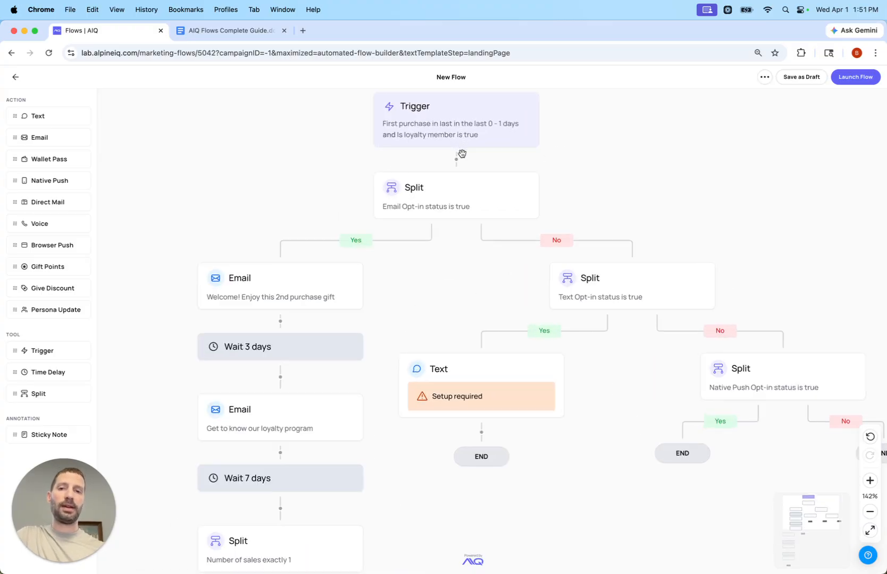
pyautogui.scroll(-2, 463, 153)
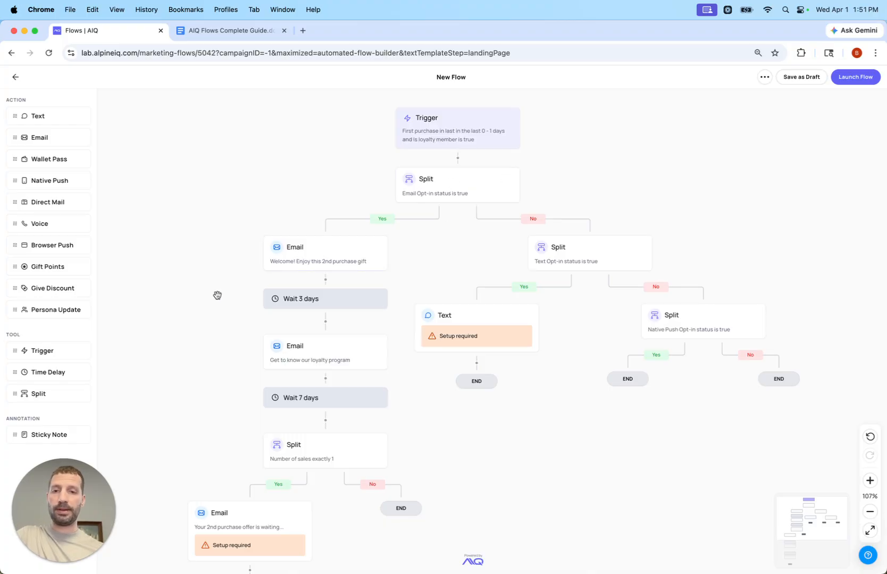
pyautogui.scroll(-5, 216, 293)
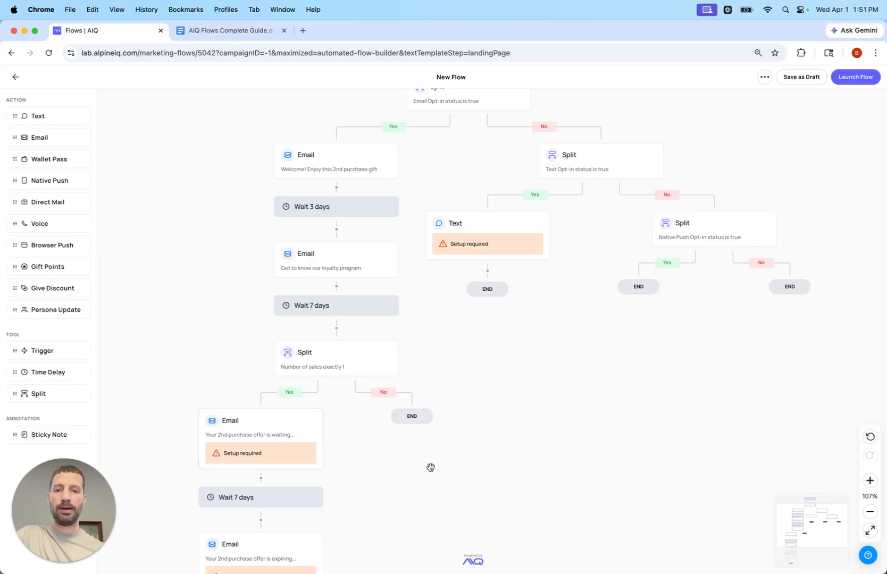
pyautogui.moveTo(498, 469); pyautogui.dragTo(500, 437)
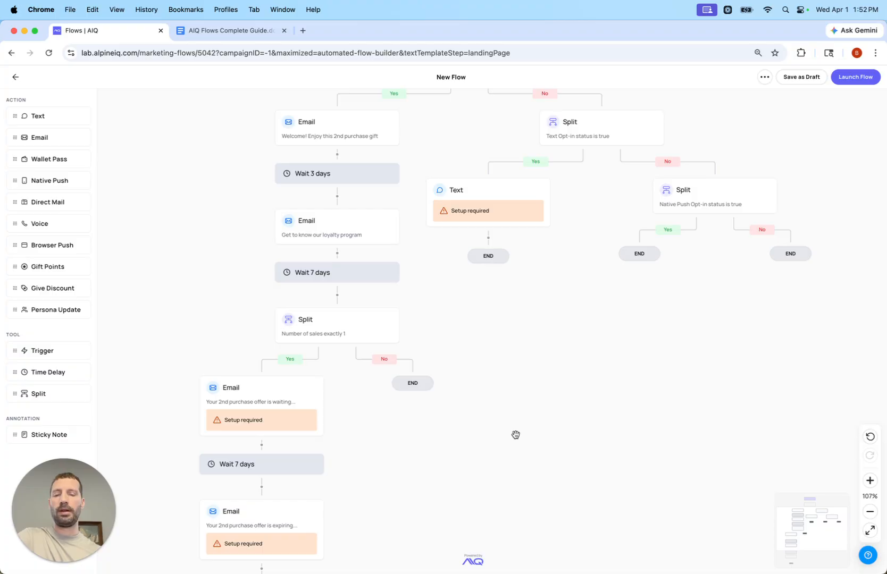
pyautogui.moveTo(515, 434); pyautogui.dragTo(532, 399)
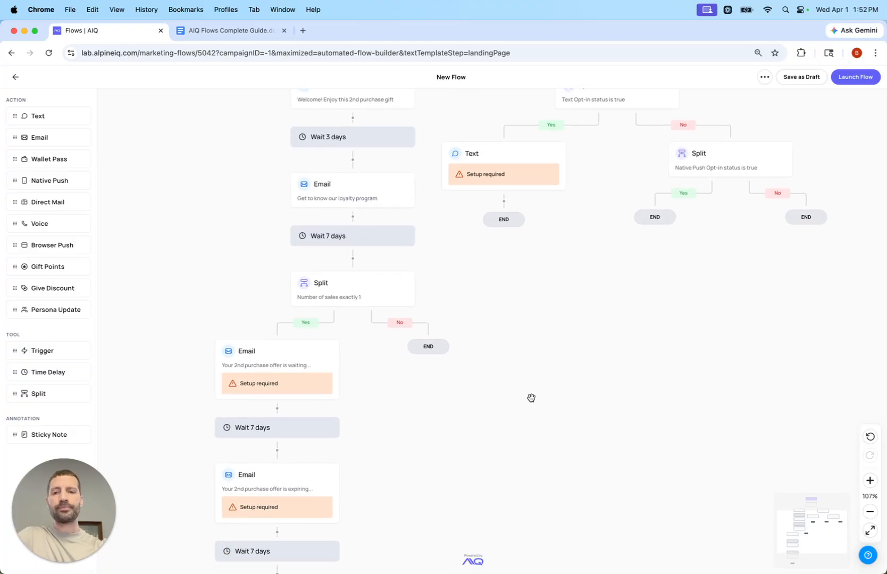
pyautogui.moveTo(517, 349); pyautogui.dragTo(511, 467)
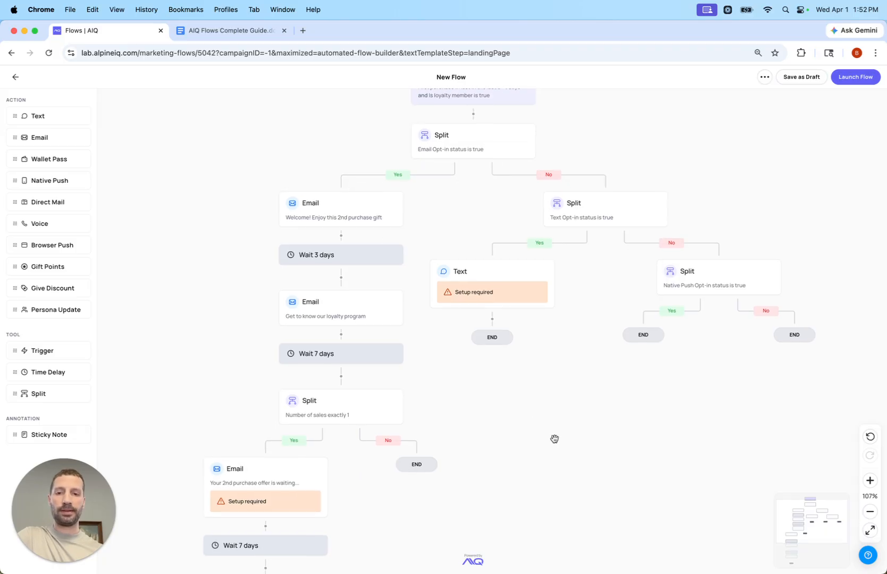
pyautogui.moveTo(570, 460); pyautogui.dragTo(554, 411)
pyautogui.moveTo(617, 452); pyautogui.dragTo(620, 368)
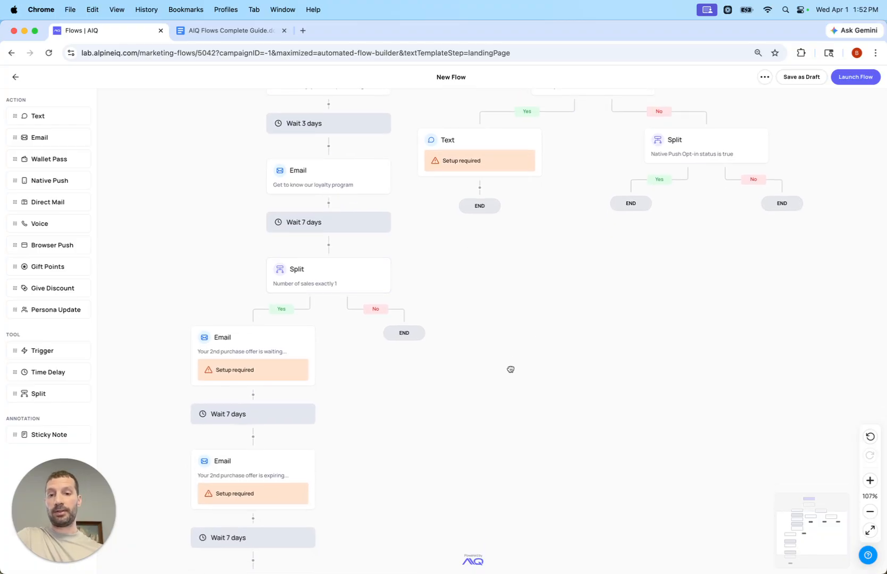
# Step: Duplicate the number-of-sales split and try to move the copy to the expiring-offer email, below the existing steps in the Yes branch
pyautogui.moveTo(510, 368); pyautogui.dragTo(515, 306)
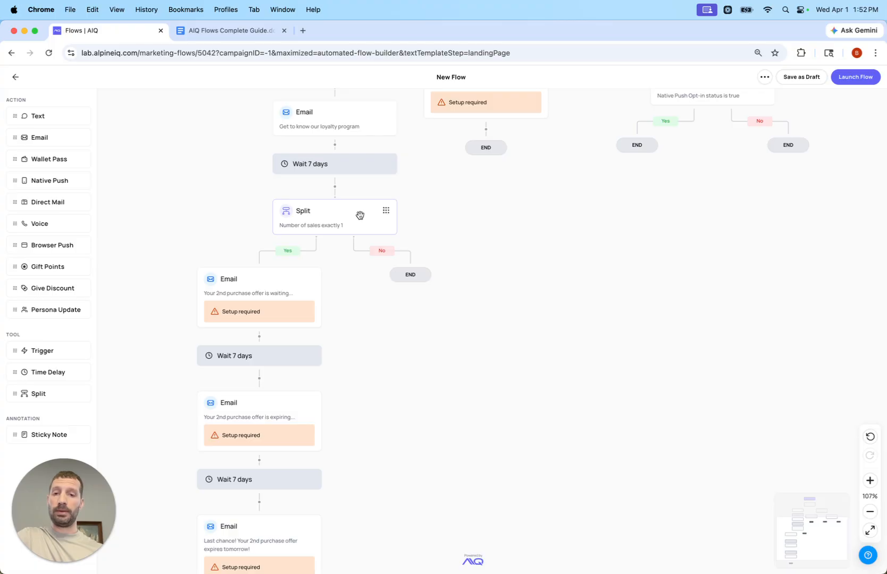
pyautogui.rightClick(343, 214)
pyautogui.click(366, 224)
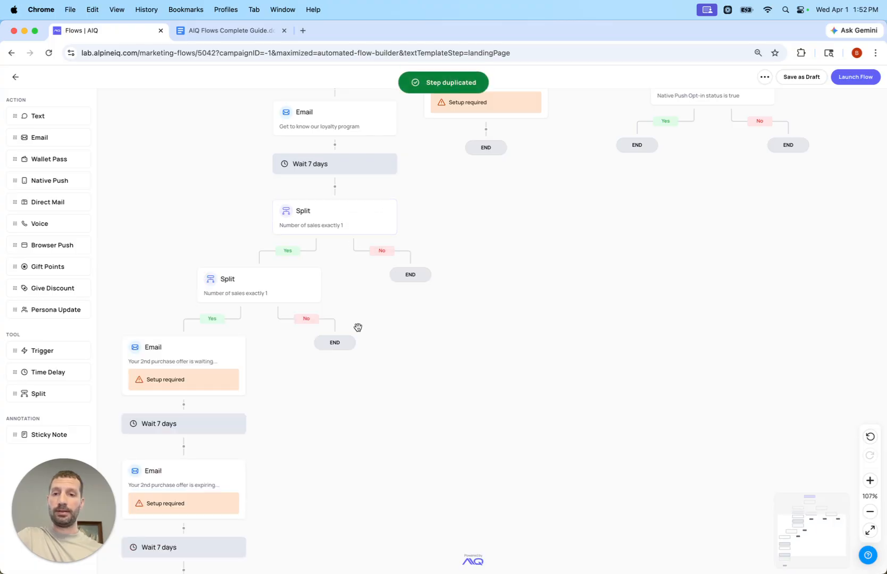
pyautogui.moveTo(466, 383); pyautogui.dragTo(580, 259)
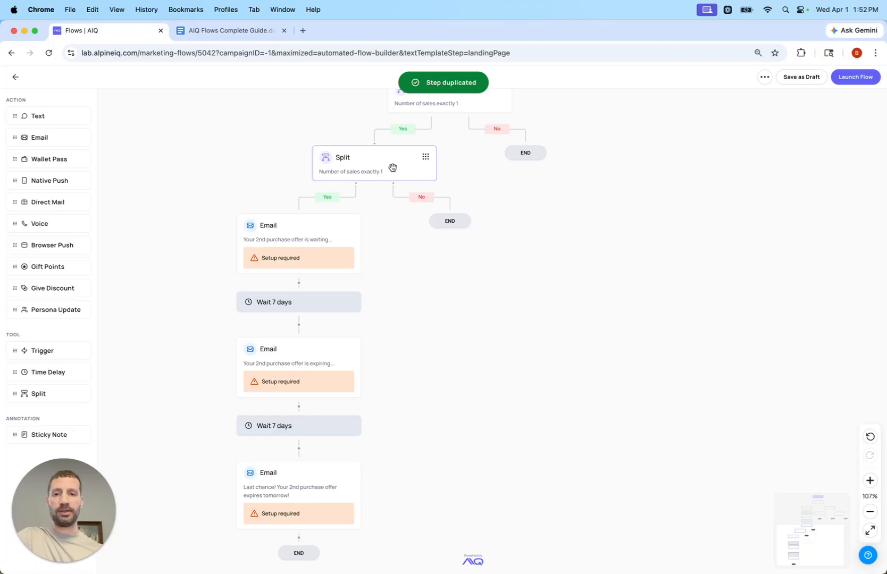
pyautogui.moveTo(392, 168); pyautogui.dragTo(288, 357)
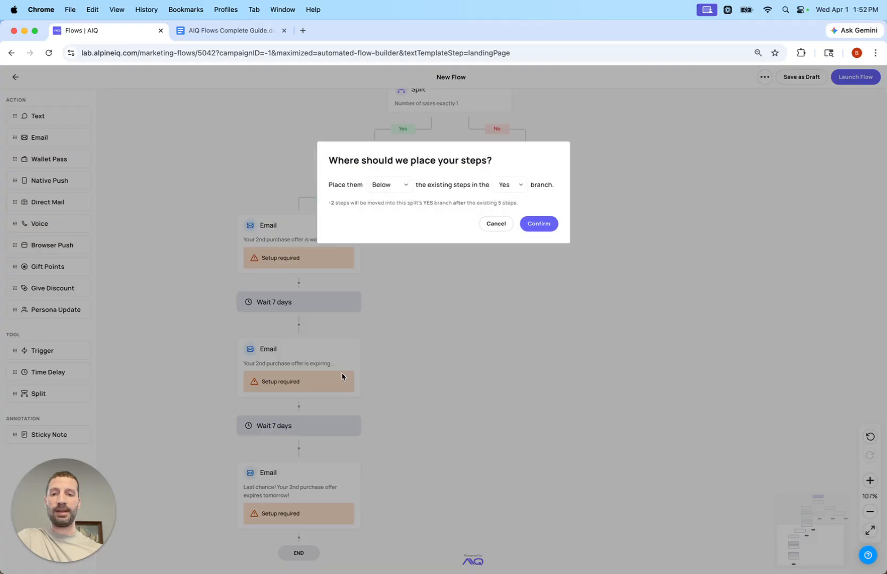
pyautogui.click(539, 224)
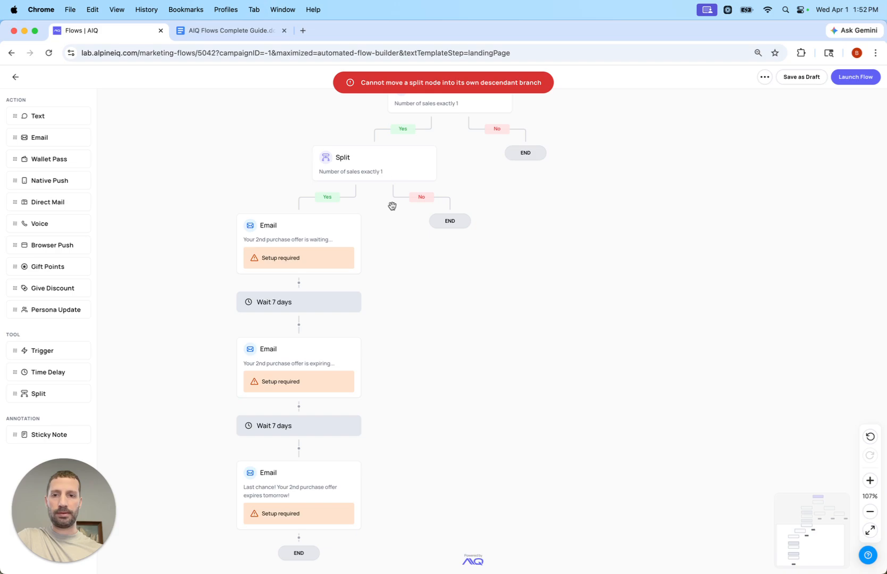
# Step: Check the duplicated split's criteria and try again to move it down to the expiring-offer email, keeping the Below and Yes placement
pyautogui.rightClick(386, 157)
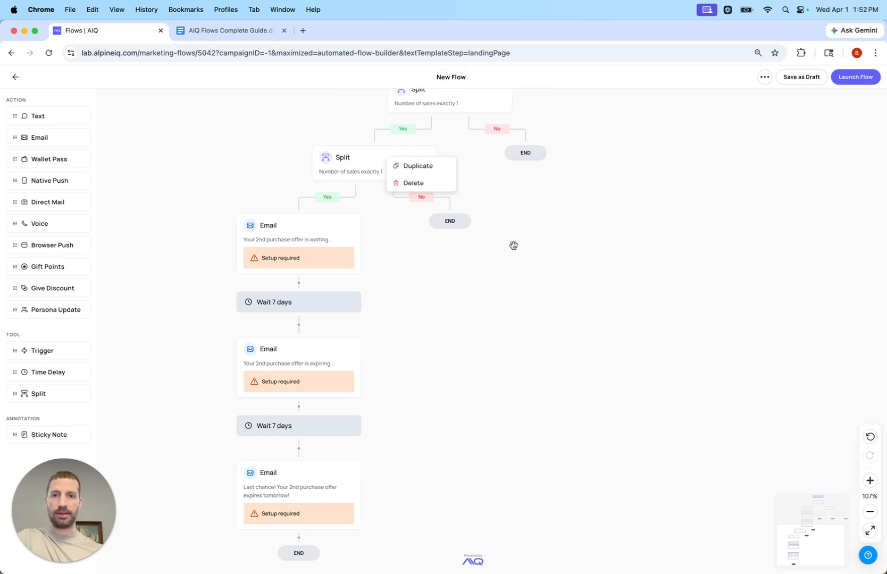
pyautogui.click(420, 228)
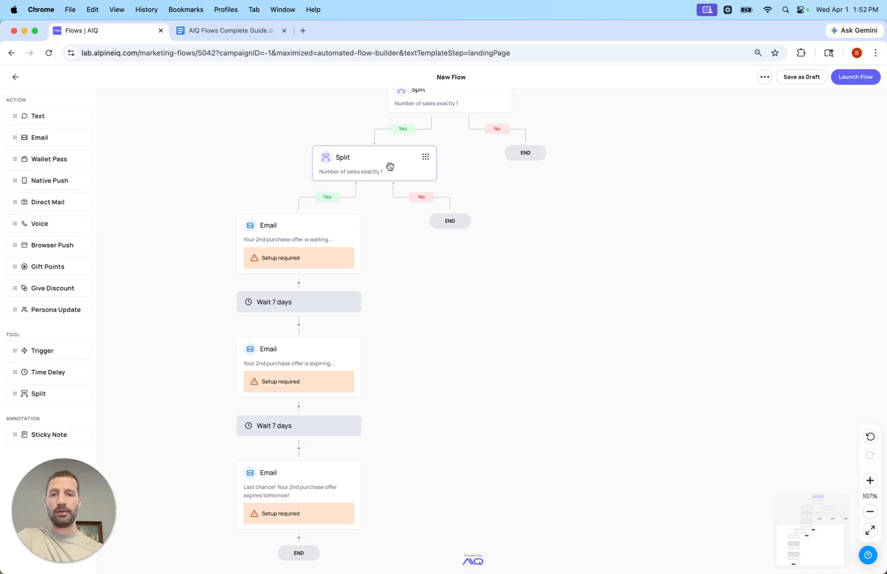
pyautogui.moveTo(504, 202); pyautogui.dragTo(491, 249)
pyautogui.rightClick(452, 149)
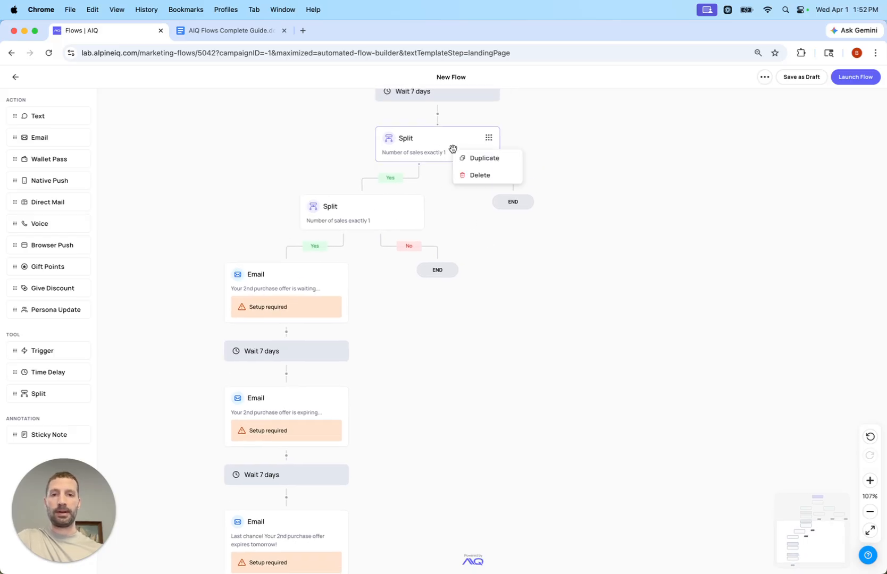
pyautogui.click(374, 217)
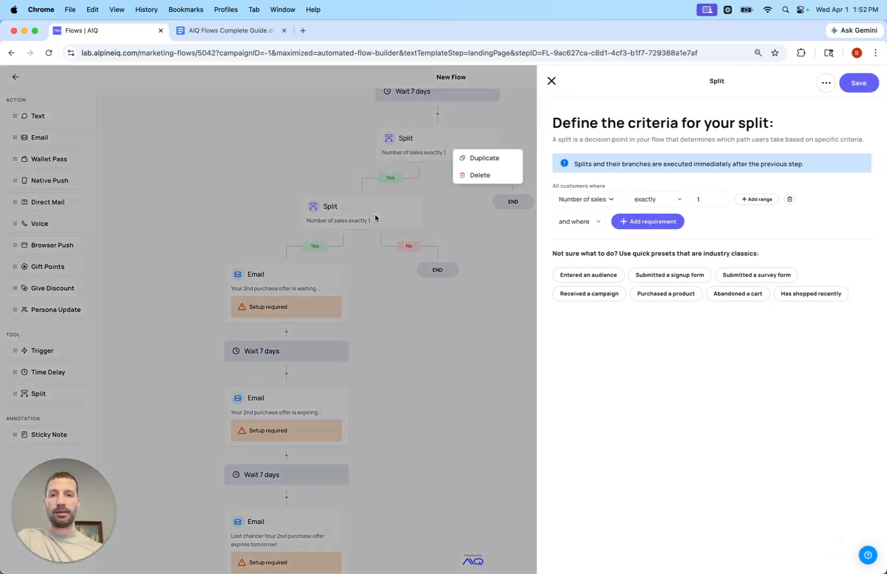
pyautogui.click(431, 301)
pyautogui.moveTo(382, 218); pyautogui.dragTo(291, 401)
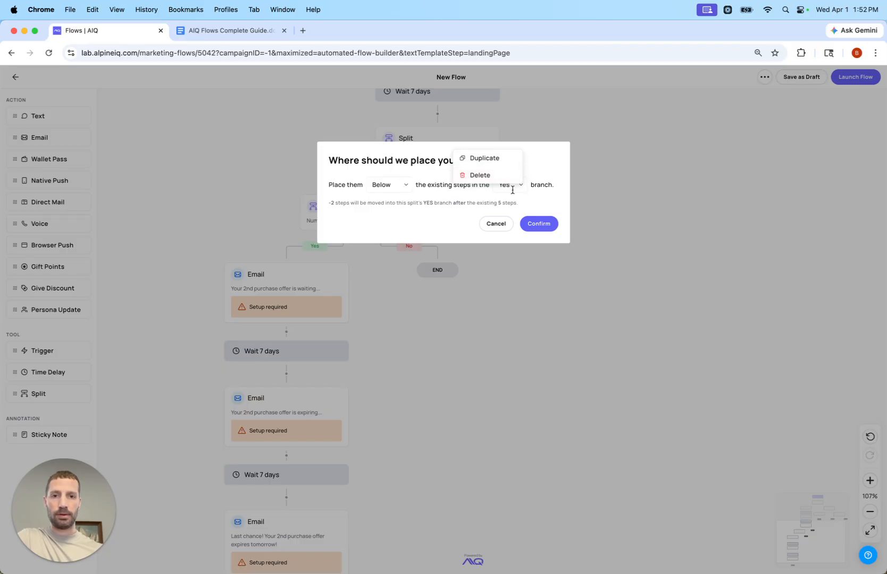
pyautogui.click(538, 224)
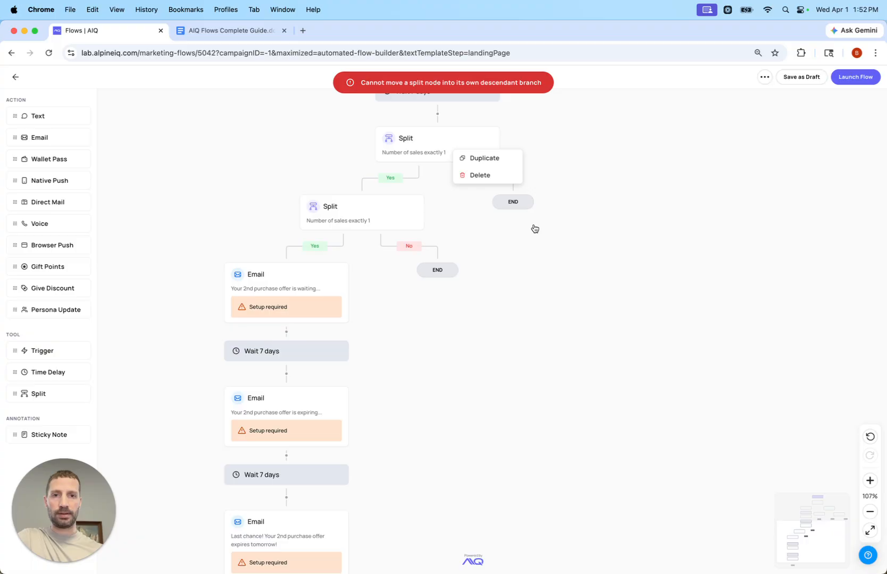
# Step: Delete the duplicated number-of-sales split together with its branches, and undo that deletion
pyautogui.moveTo(546, 444); pyautogui.dragTo(588, 345)
pyautogui.moveTo(552, 280); pyautogui.dragTo(552, 291)
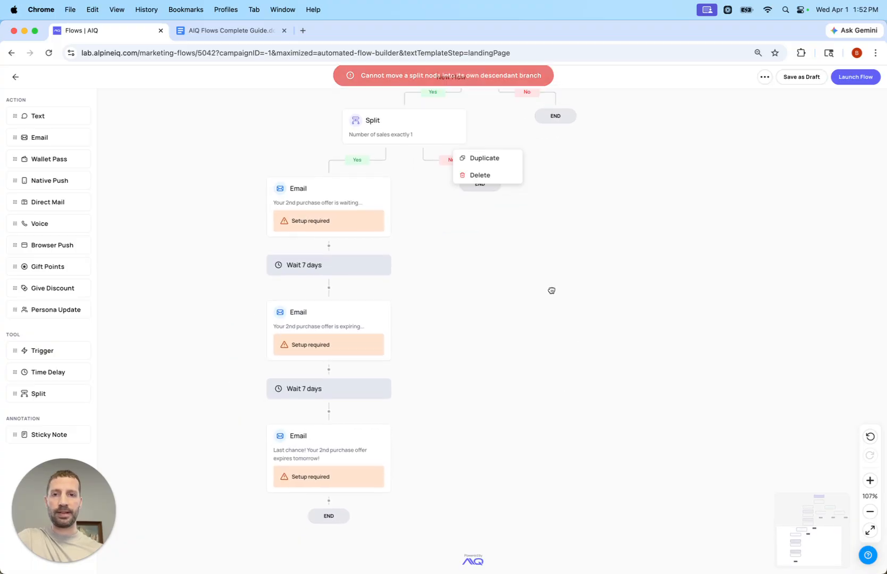
pyautogui.rightClick(407, 220)
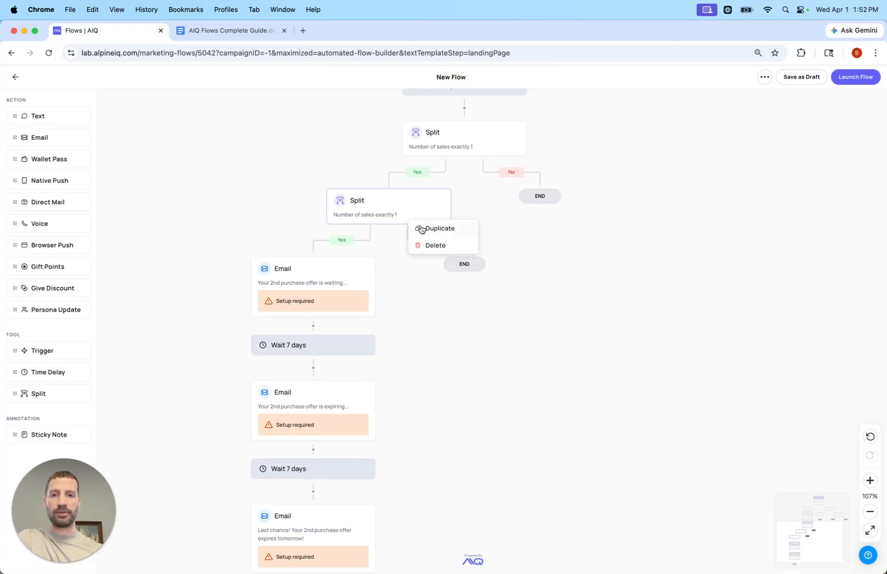
pyautogui.click(436, 246)
pyautogui.click(531, 221)
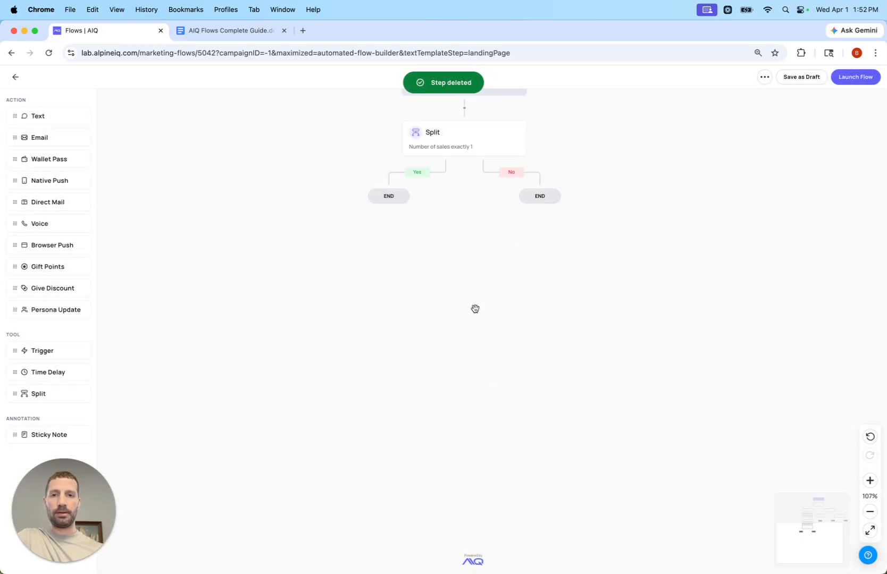
pyautogui.press('super+z')
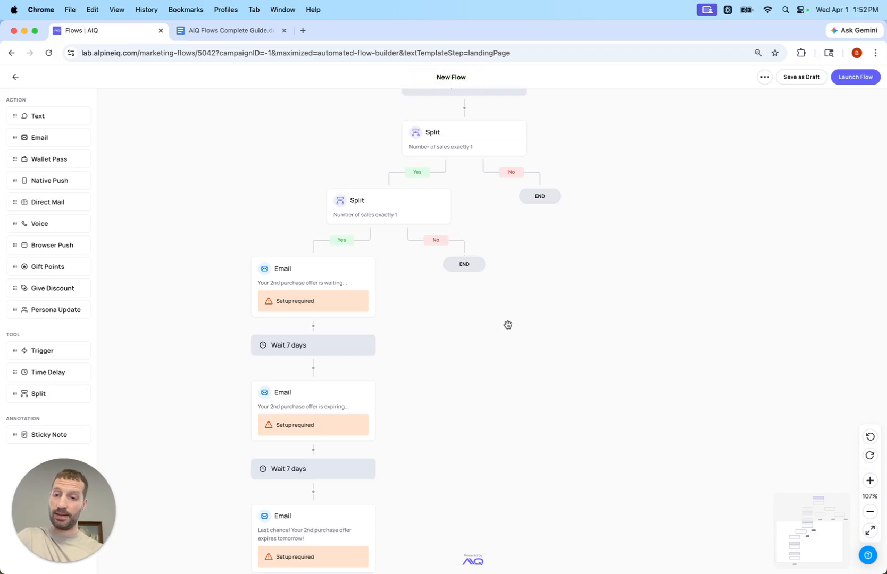
# Step: Check the duplicated split's criteria again and undo the duplication, leaving only the original number-of-sales split
pyautogui.scroll(-2, 508, 325)
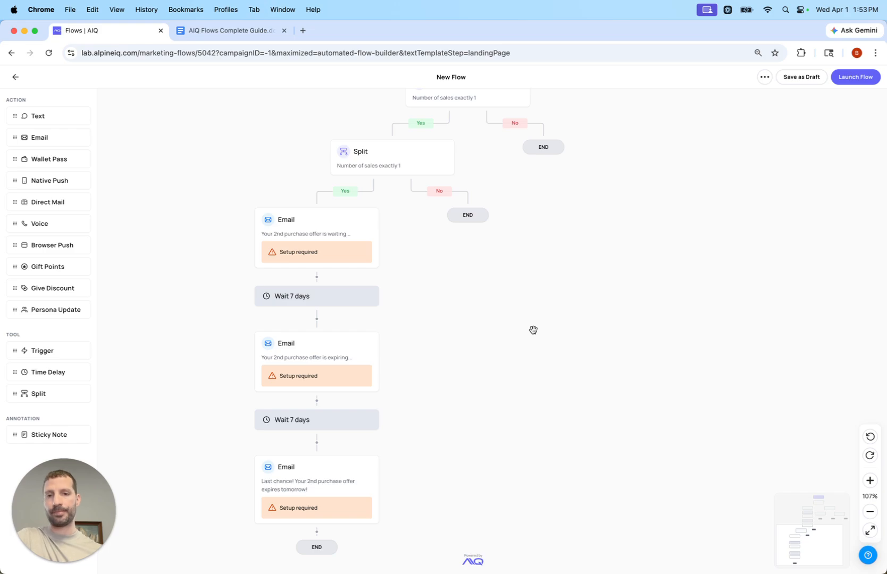
pyautogui.click(435, 166)
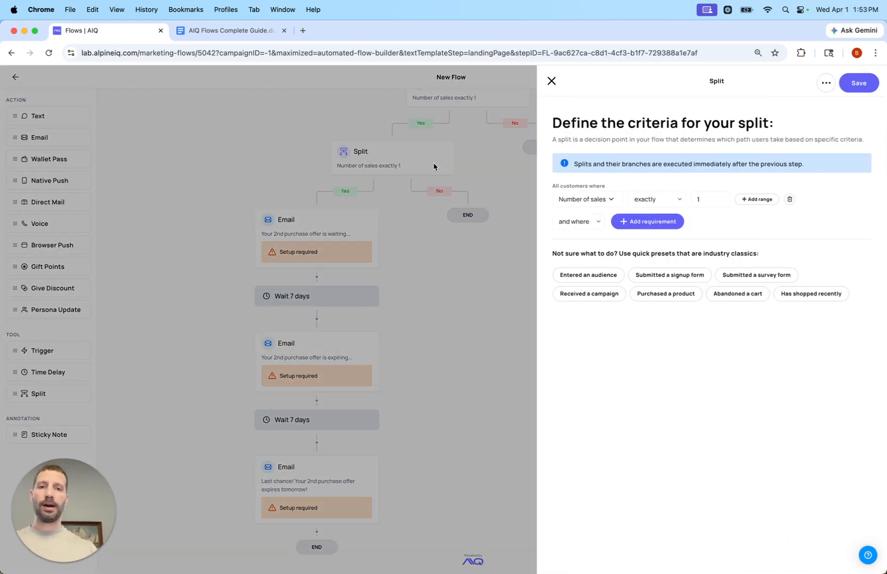
pyautogui.click(461, 286)
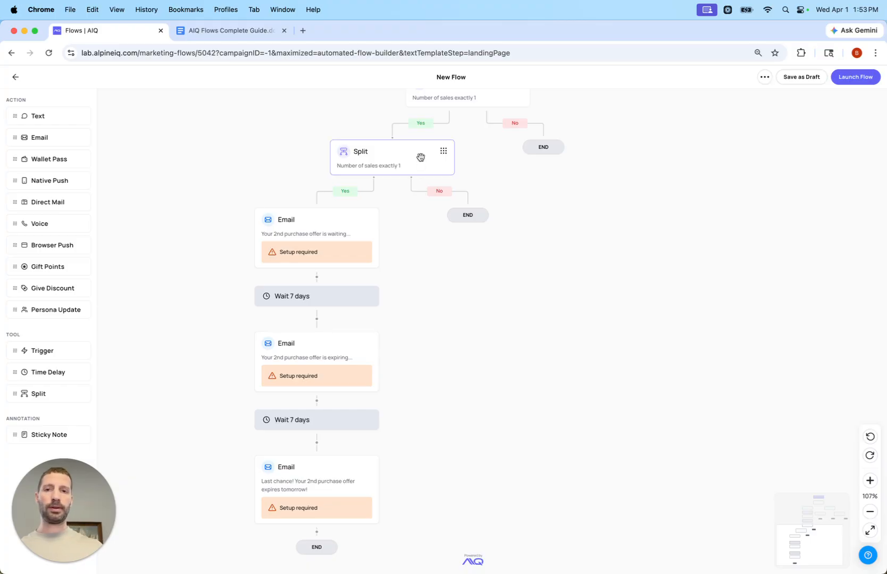
pyautogui.click(425, 159)
pyautogui.click(478, 286)
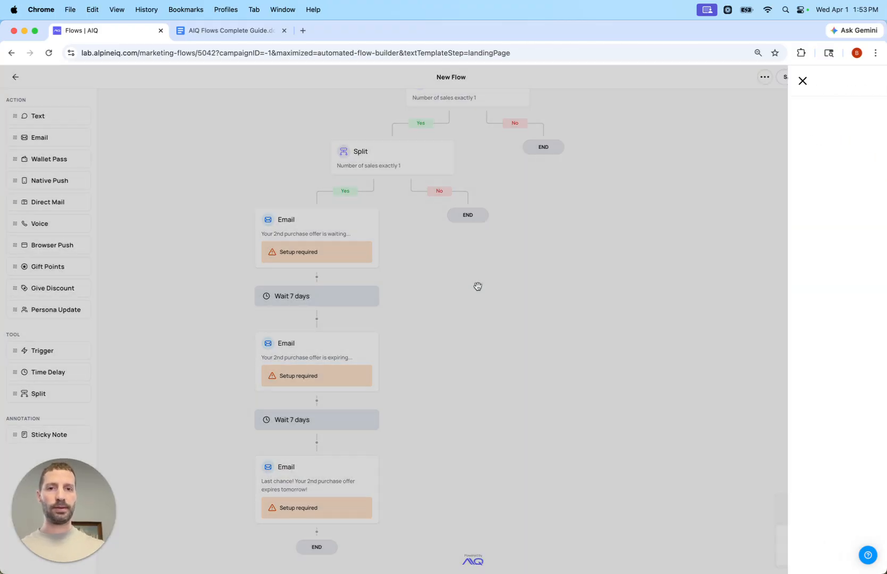
pyautogui.click(431, 159)
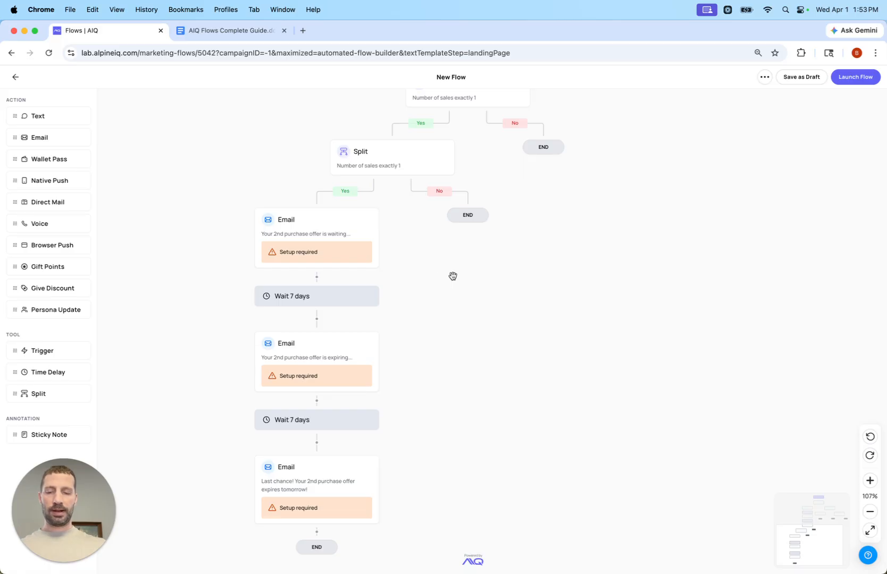
pyautogui.moveTo(511, 261); pyautogui.dragTo(500, 347)
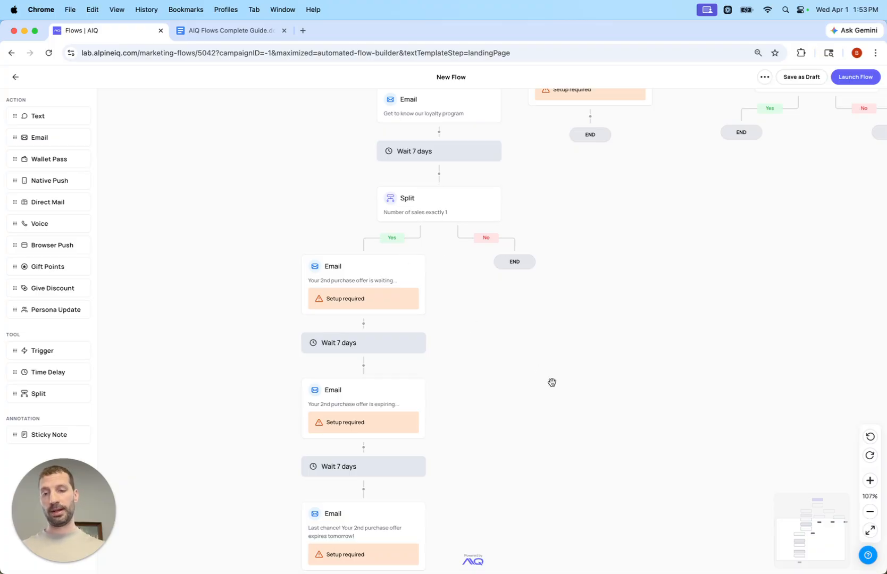
# Step: Insert a new split between the first offer email's 7-day wait and the expiring-offer email, placing the following steps below in its Yes branch
pyautogui.moveTo(551, 383); pyautogui.dragTo(526, 301)
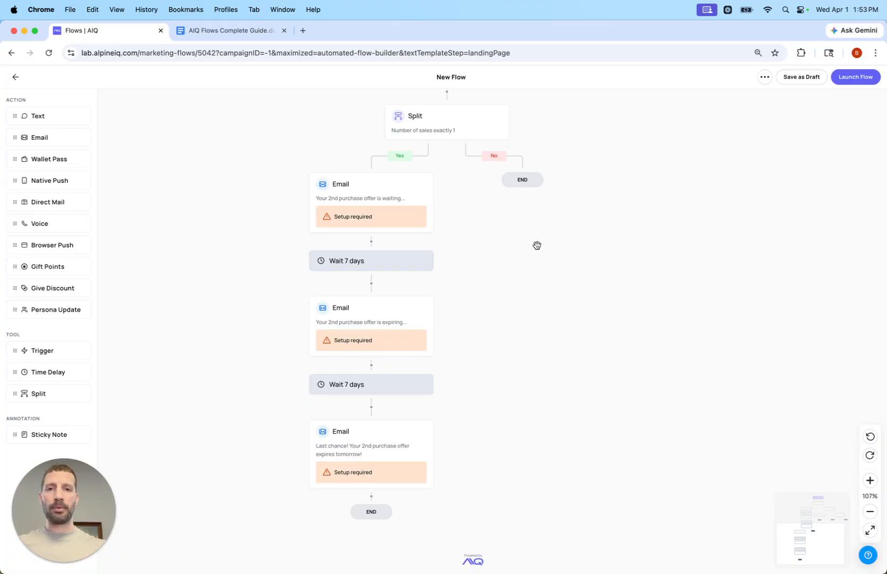
pyautogui.moveTo(536, 245); pyautogui.dragTo(528, 277)
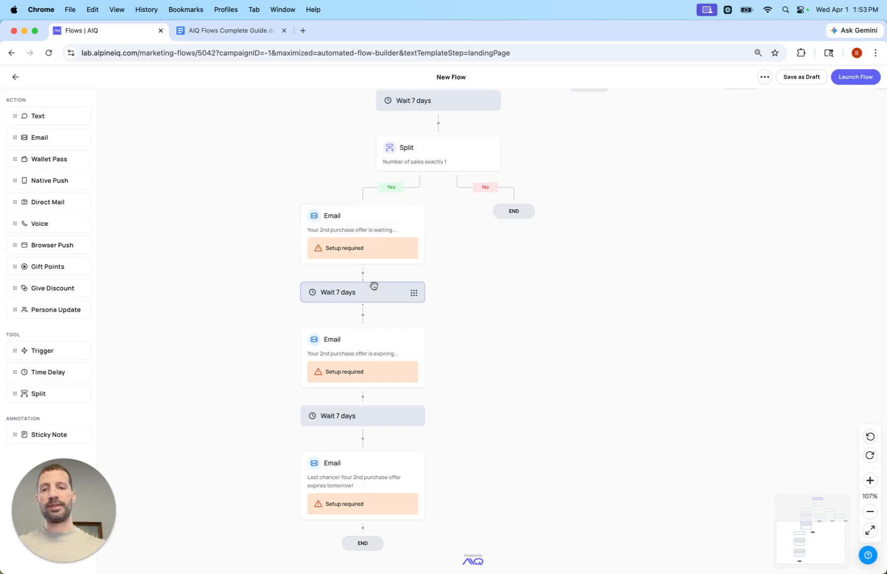
pyautogui.moveTo(60, 397); pyautogui.dragTo(338, 344)
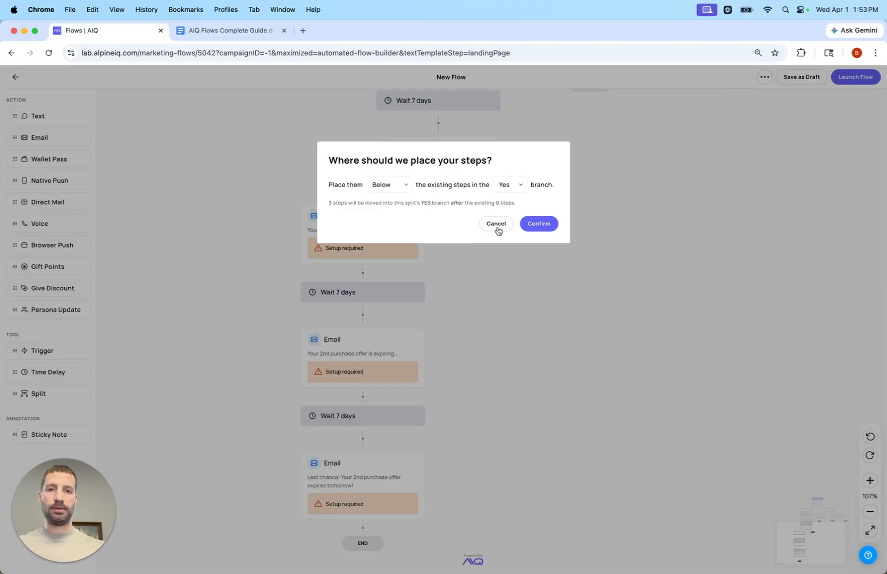
pyautogui.click(539, 224)
# Step: Set the new split before the expiring-offer email to customers whose number of sales is exactly 1, and save it
pyautogui.scroll(-3, 541, 334)
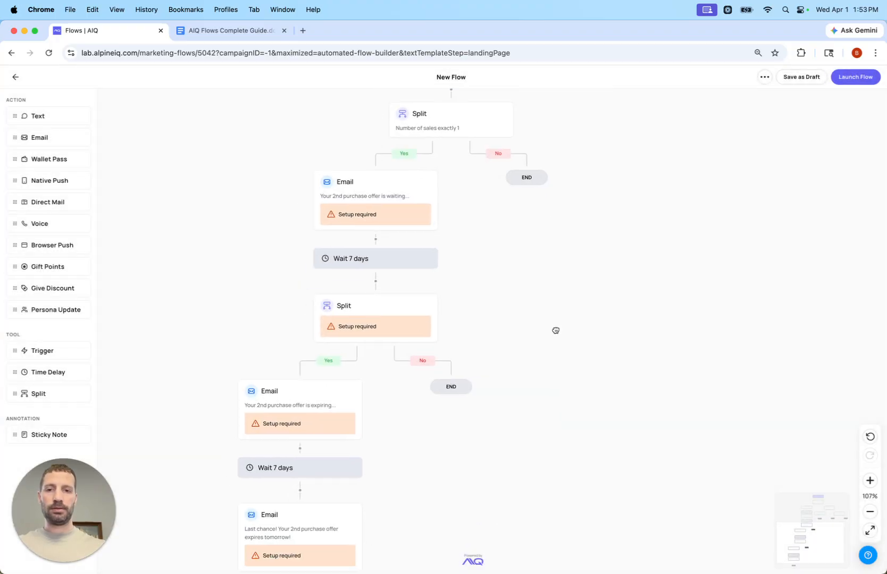
pyautogui.click(398, 311)
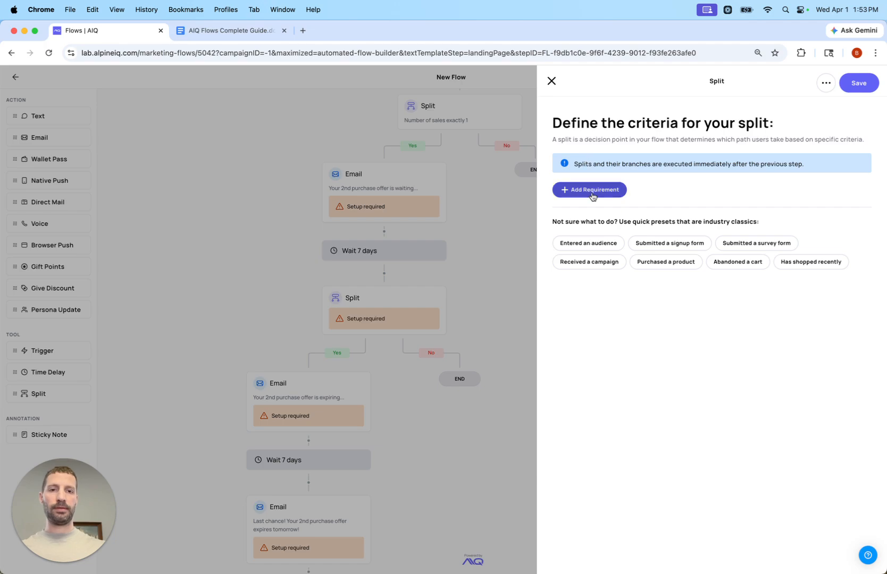
pyautogui.click(596, 190)
pyautogui.click(601, 197)
pyautogui.write('sales')
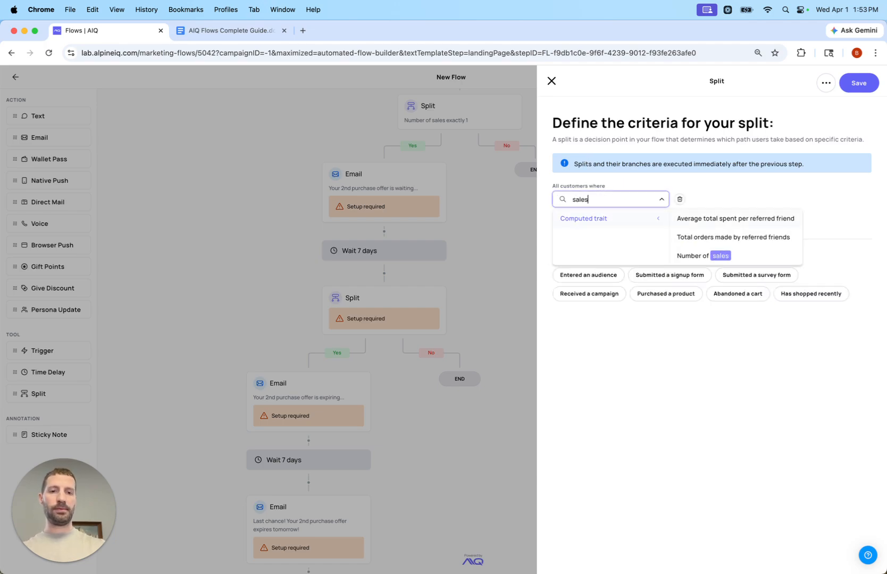
pyautogui.click(694, 255)
pyautogui.click(665, 197)
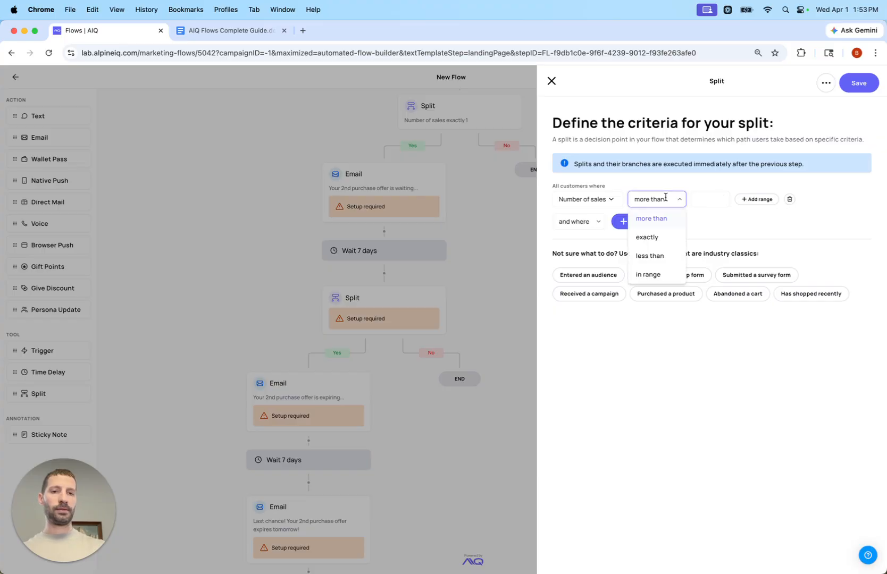
pyautogui.click(661, 236)
pyautogui.click(714, 200)
pyautogui.write('1')
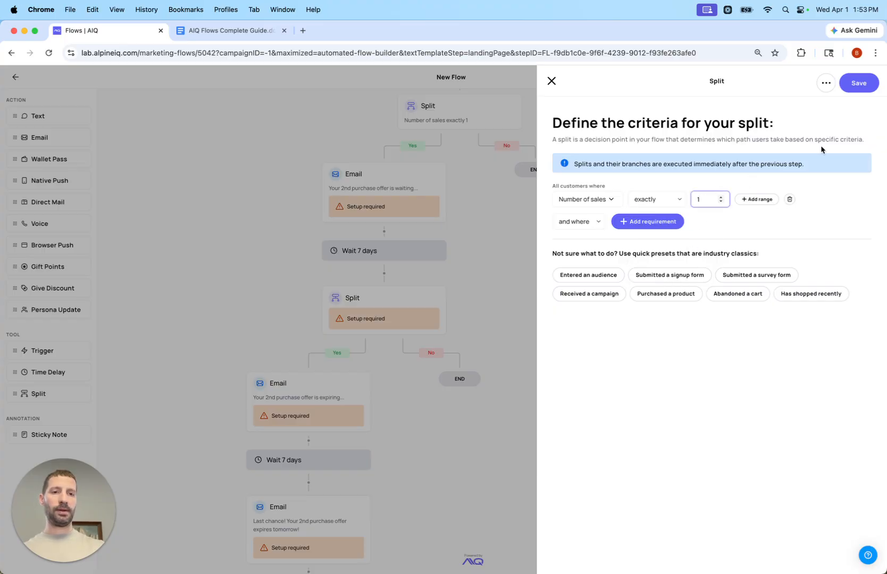
pyautogui.click(857, 84)
# Step: Insert a split between the expiring-offer email's 7-day wait and the last-chance email, placing the email below in its Yes branch
pyautogui.scroll(-3, 563, 367)
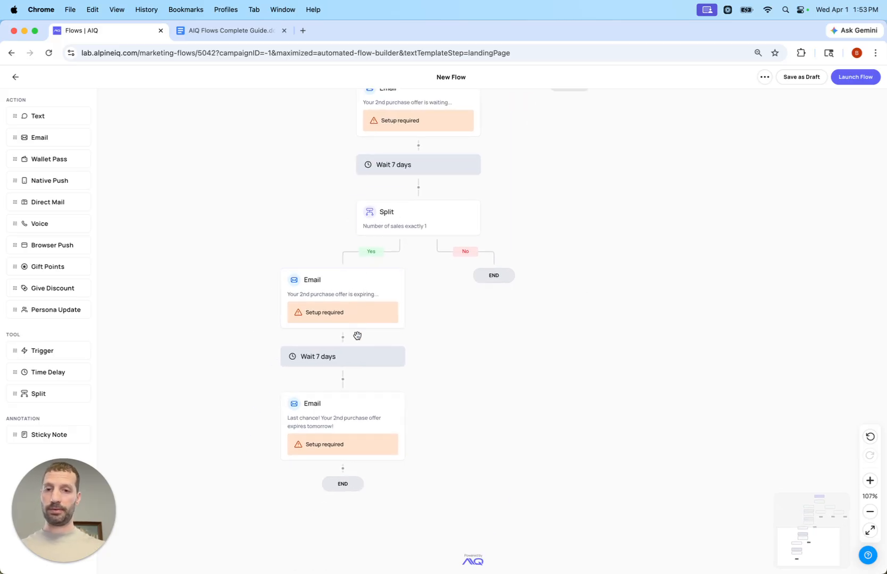
pyautogui.scroll(-2, 468, 372)
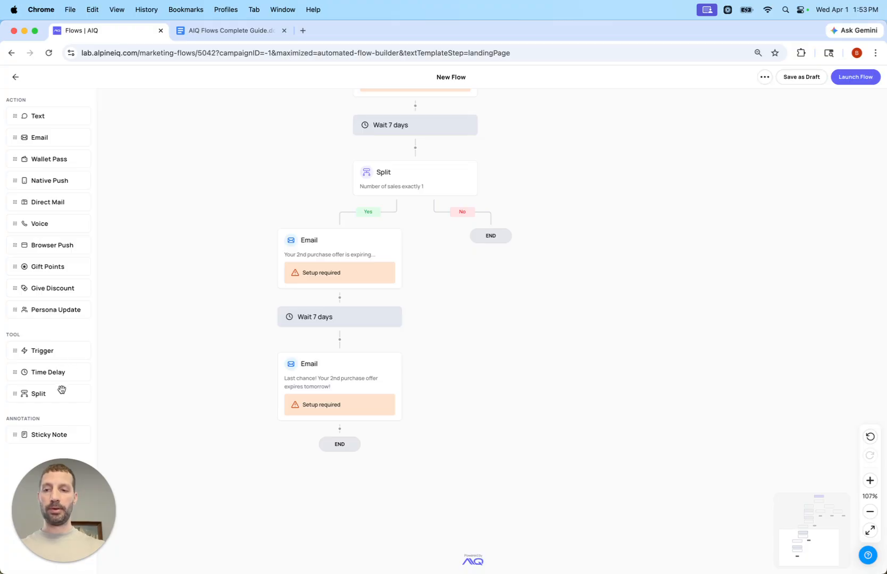
pyautogui.moveTo(64, 392); pyautogui.dragTo(318, 349)
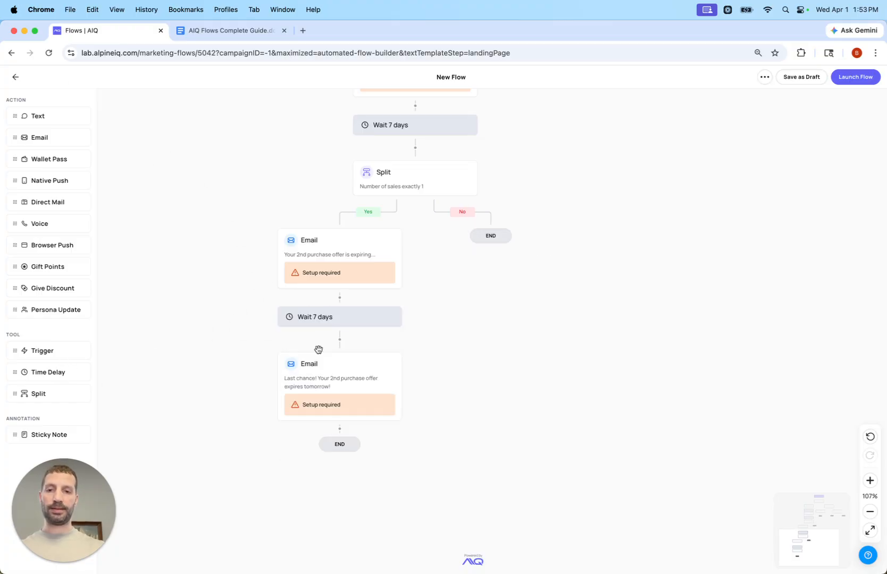
pyautogui.moveTo(47, 392); pyautogui.dragTo(290, 355)
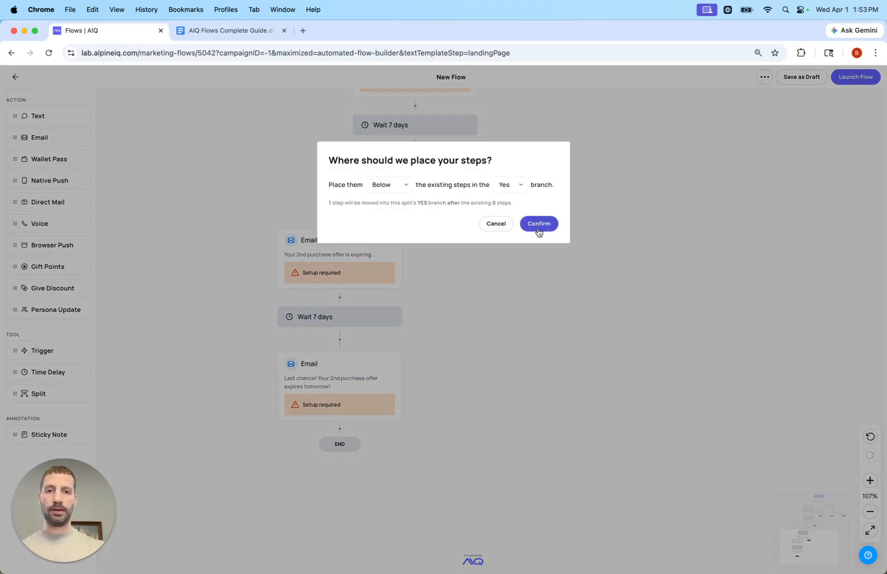
pyautogui.click(539, 224)
pyautogui.moveTo(456, 395); pyautogui.dragTo(456, 369)
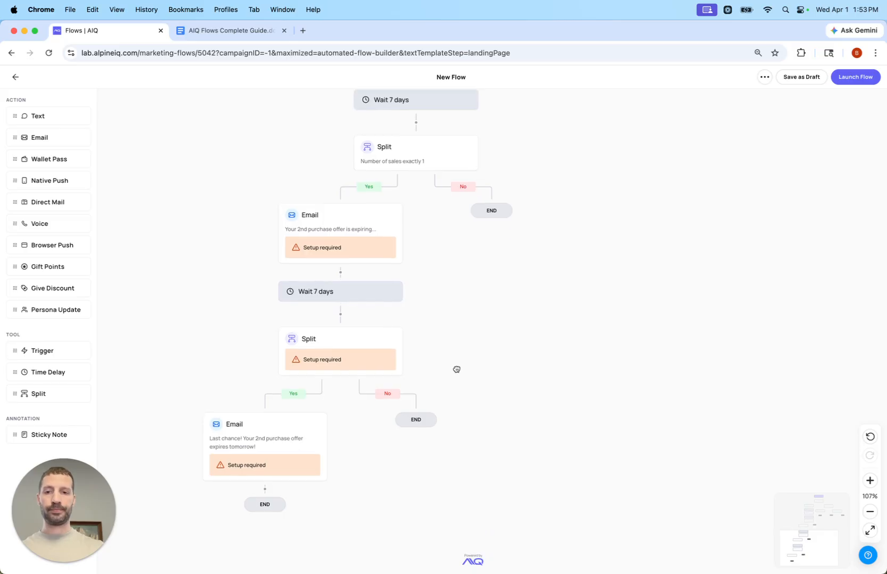
# Step: Set the split before the last-chance email to number of sales exactly 1 and save its criteria
pyautogui.click(325, 313)
pyautogui.click(608, 189)
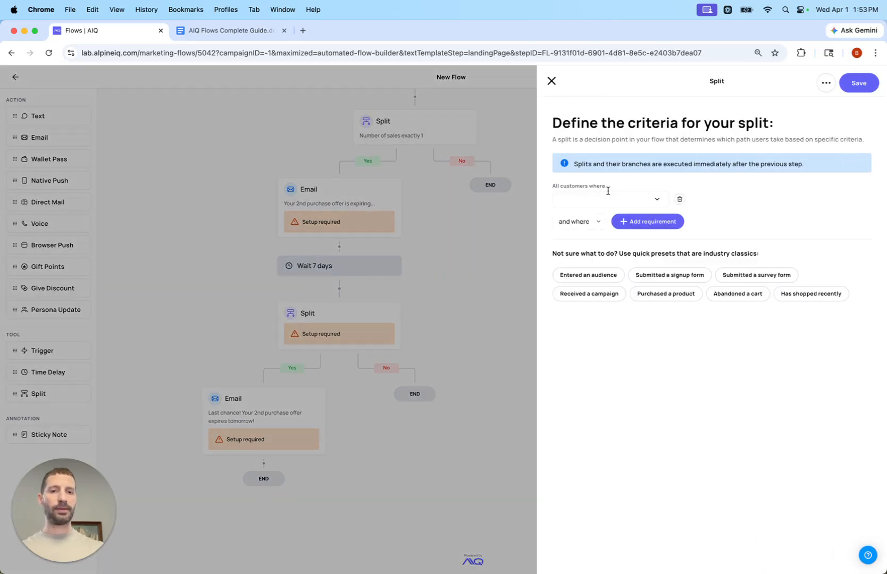
pyautogui.click(606, 199)
pyautogui.write('sa')
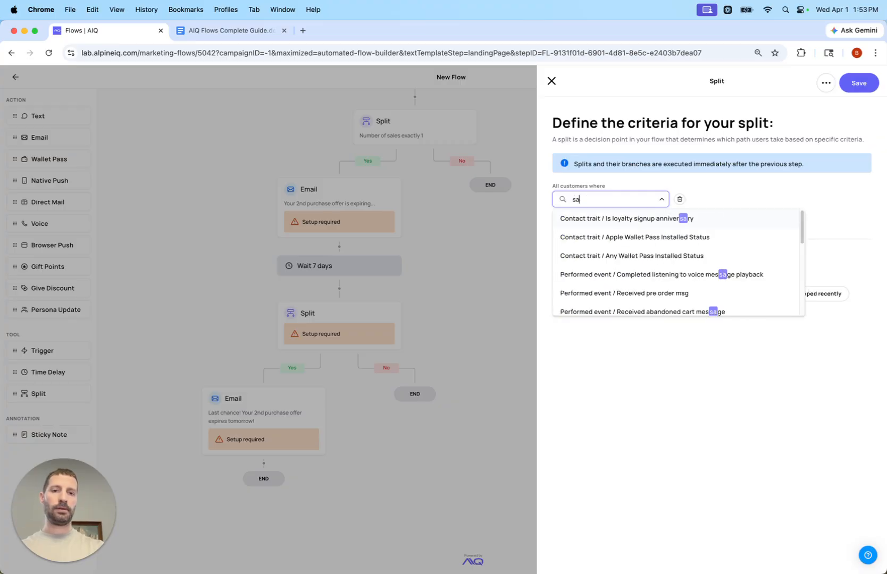
pyautogui.write('les')
pyautogui.click(691, 256)
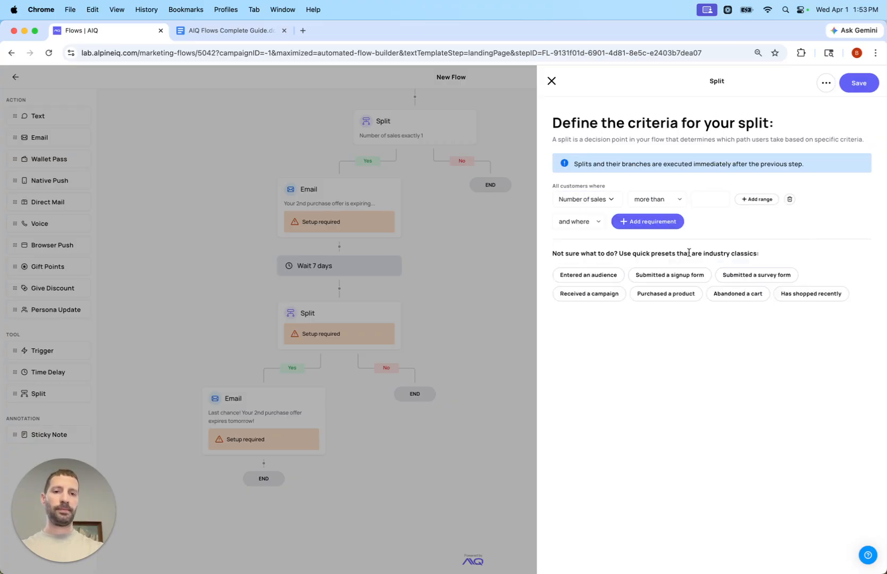
pyautogui.click(655, 198)
pyautogui.click(658, 235)
pyautogui.click(707, 200)
pyautogui.write('1')
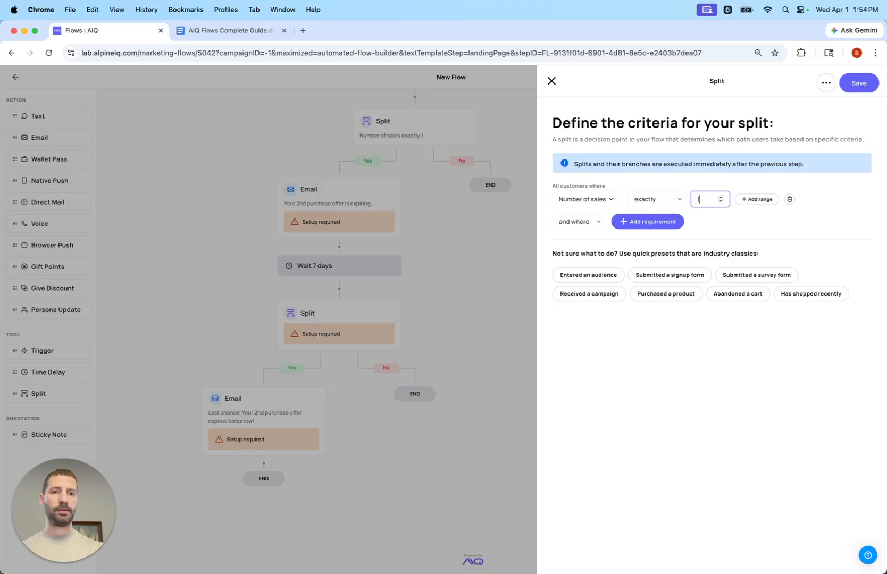
pyautogui.rightClick(873, 85)
pyautogui.click(859, 83)
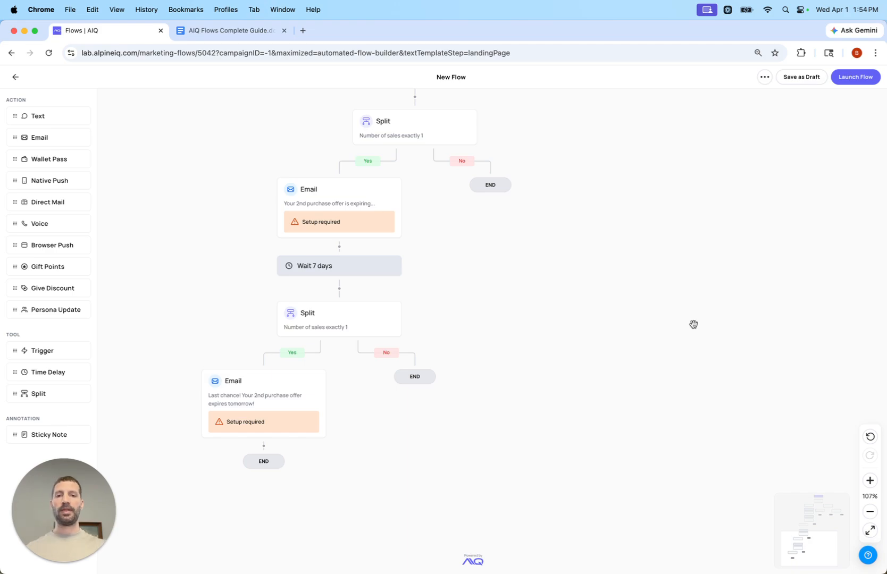
# Step: Add an email with the subject line "Leave us a review" to the No branch of the split before the expiring-offer email
pyautogui.scroll(5, 616, 239)
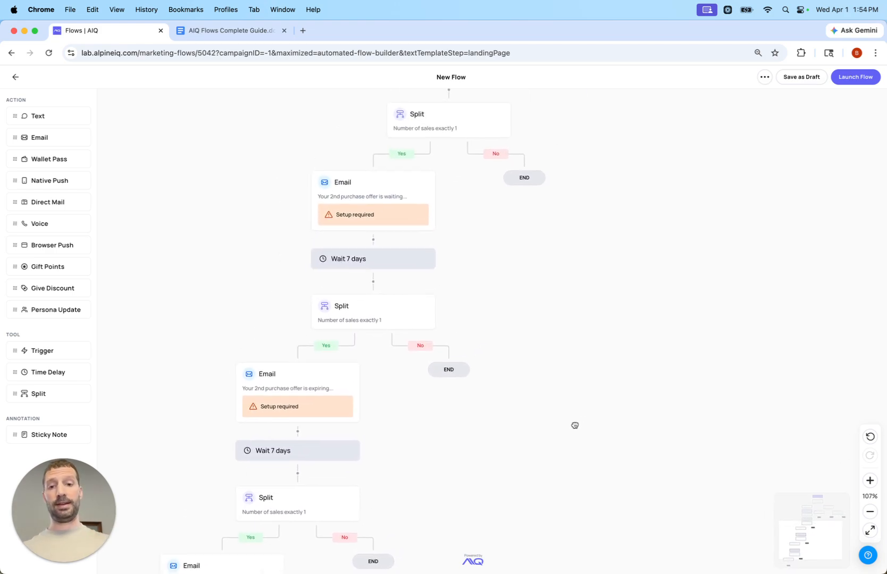
pyautogui.moveTo(575, 426); pyautogui.dragTo(555, 381)
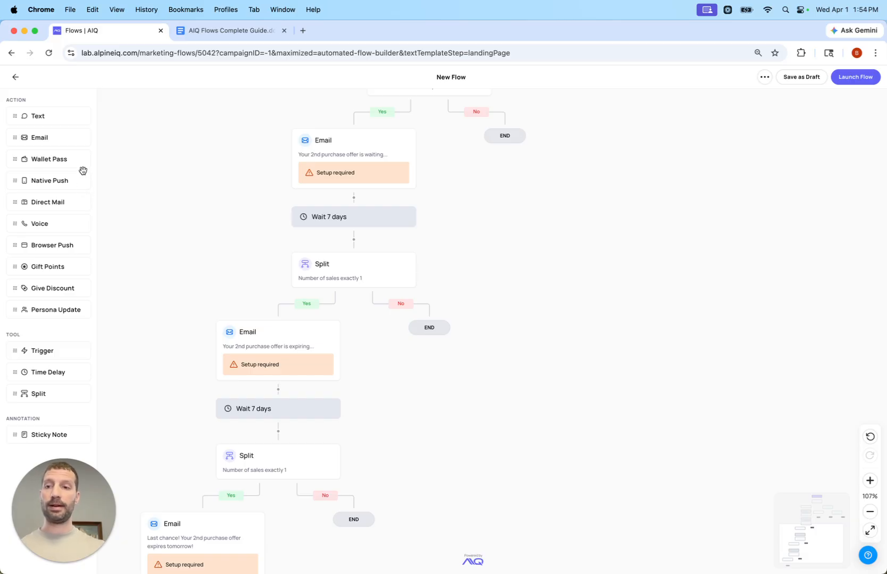
pyautogui.moveTo(71, 138); pyautogui.dragTo(432, 337)
pyautogui.click(429, 340)
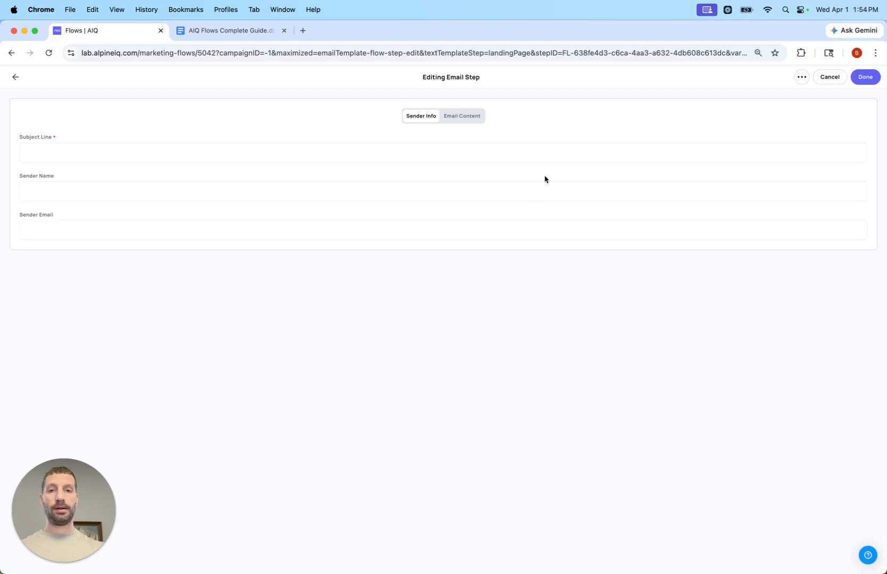
pyautogui.click(413, 149)
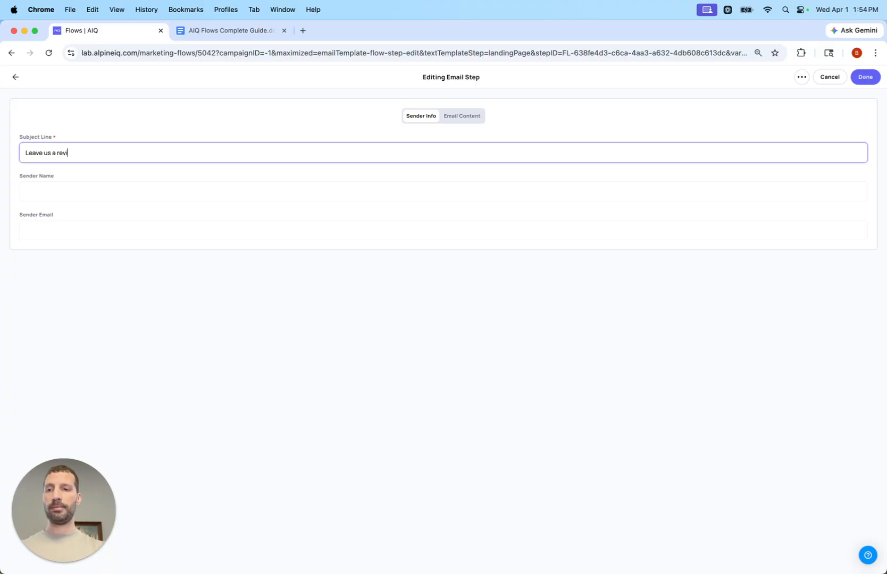
pyautogui.click(865, 77)
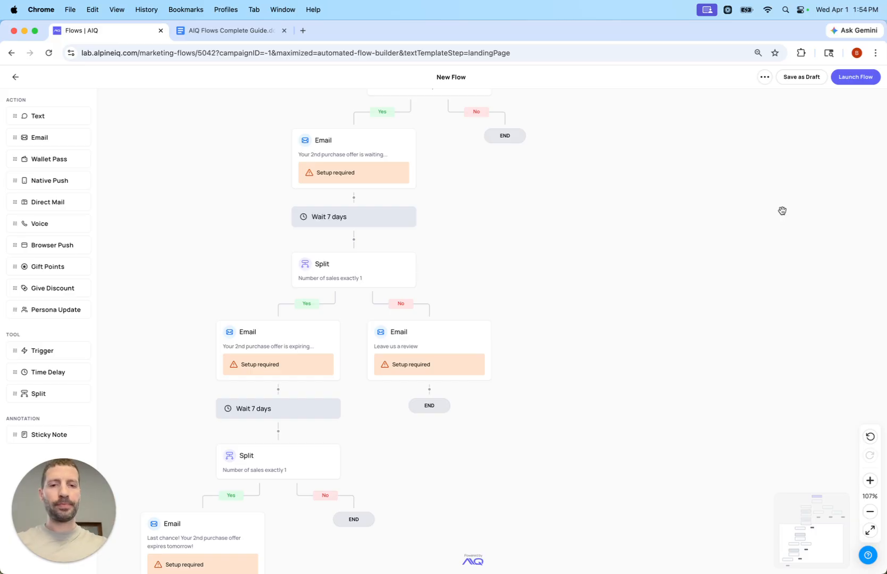
# Step: Add a sticky note titled "Add loyalty updated crrative on 4/1/202026" and place it beside the loyalty program email
pyautogui.scroll(-10, 683, 264)
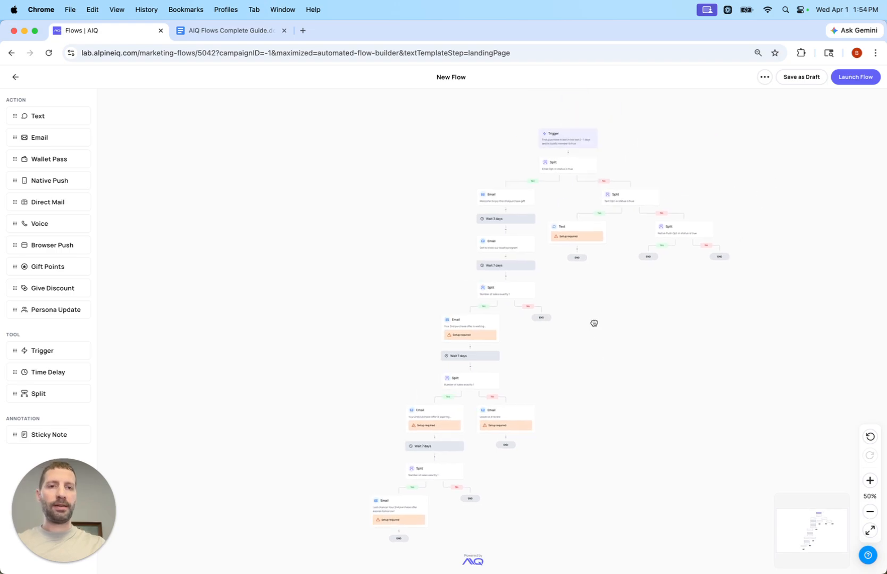
pyautogui.moveTo(594, 324); pyautogui.dragTo(574, 375)
pyautogui.scroll(5, 550, 236)
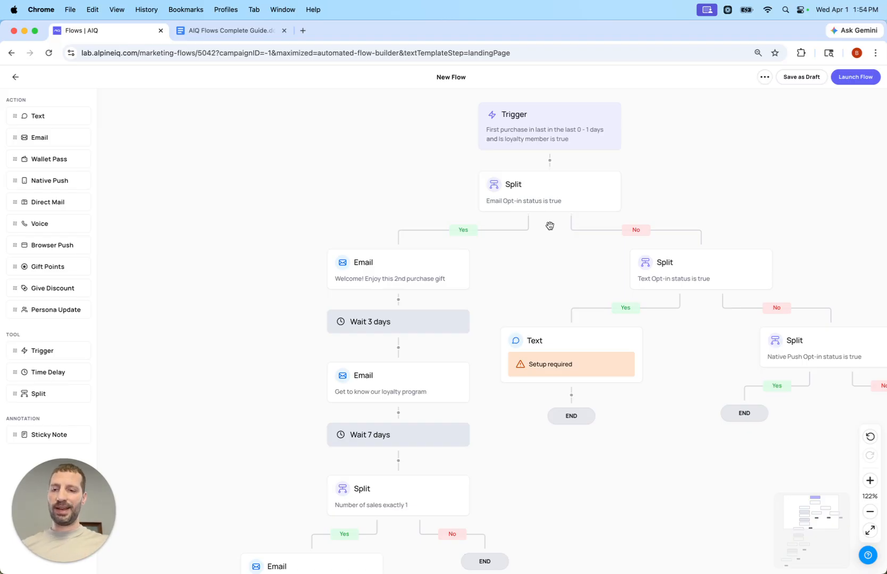
pyautogui.moveTo(41, 439); pyautogui.dragTo(250, 334)
pyautogui.click(289, 344)
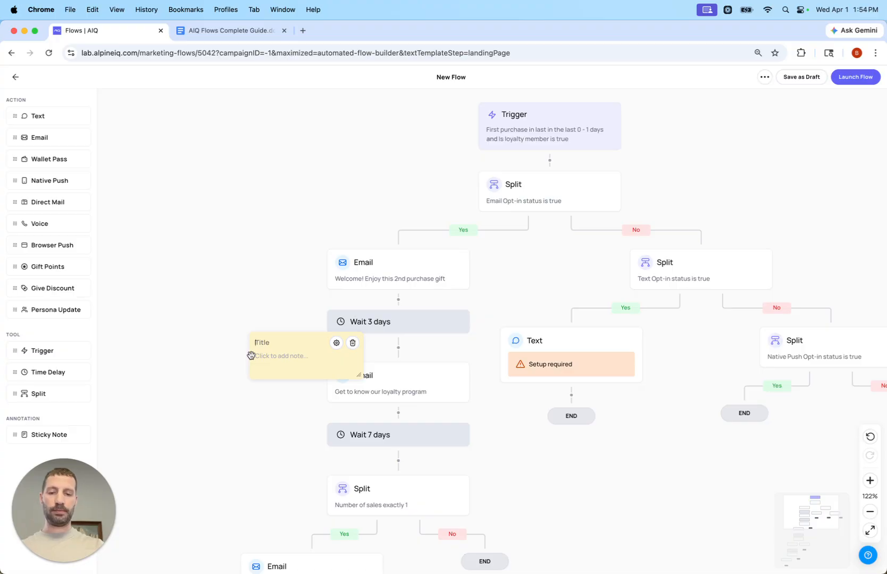
pyautogui.write('Add loyalty updated cr')
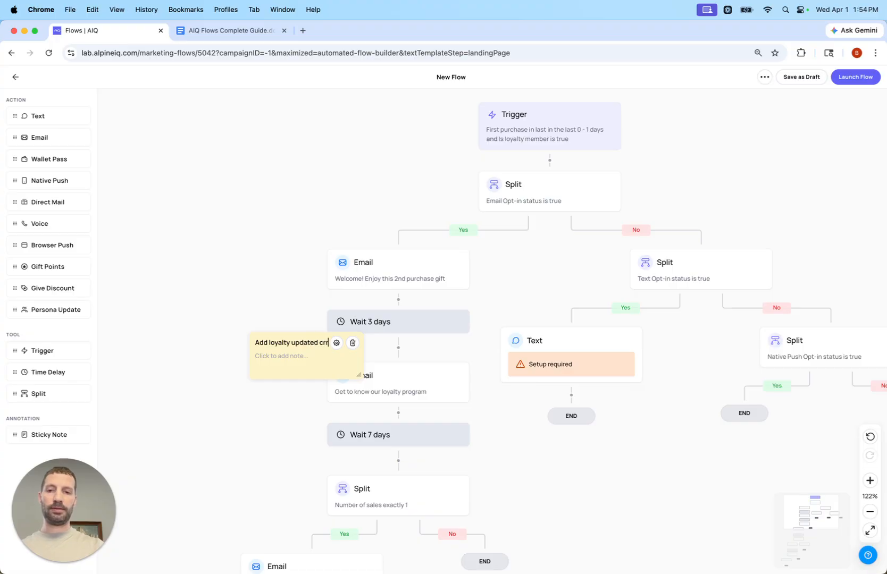
pyautogui.write('rative on 4/1/2026')
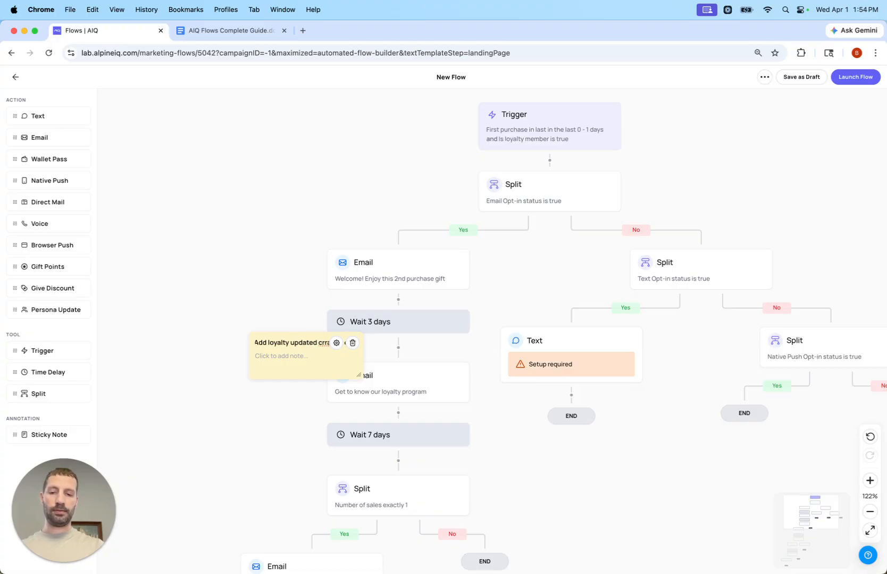
pyautogui.press('Return')
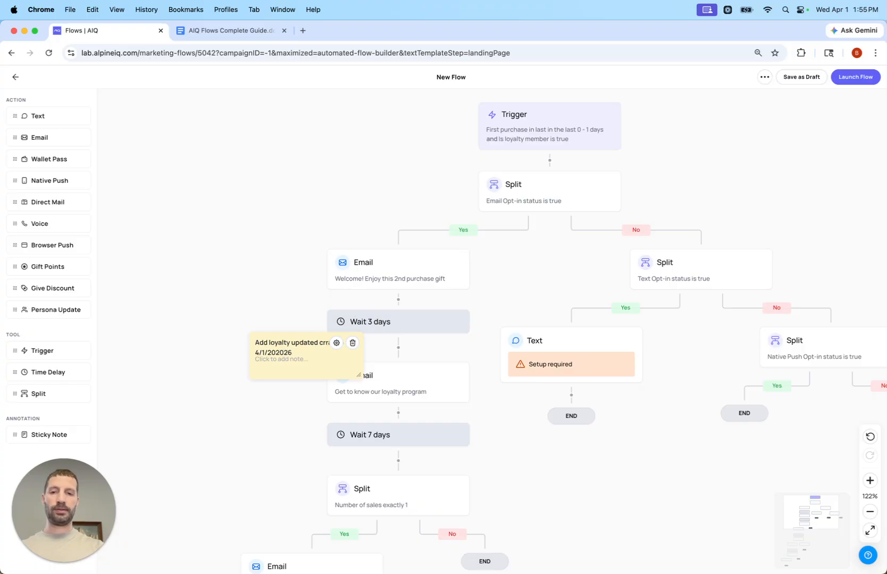
pyautogui.moveTo(271, 364); pyautogui.dragTo(234, 352)
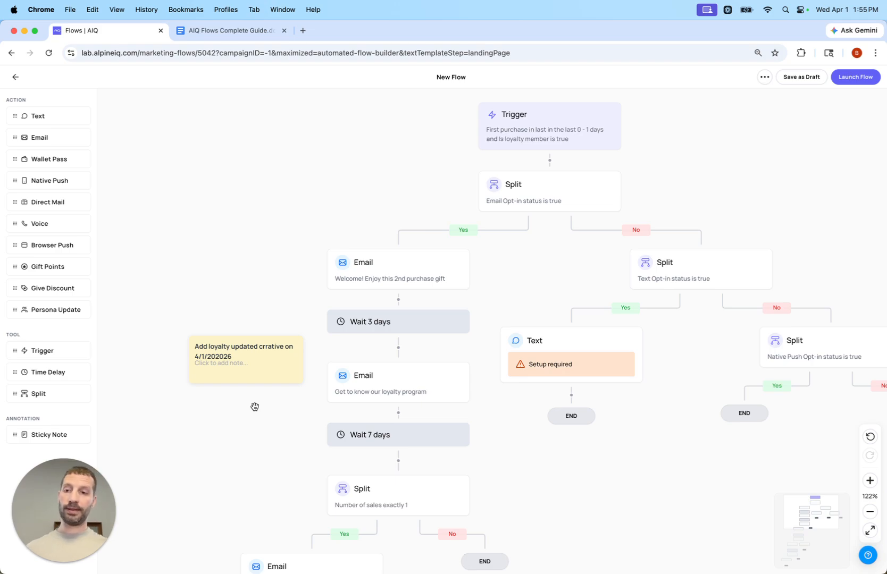
# Step: Add a 3-day time delay after the "Leave us a review" email and save it
pyautogui.scroll(-5, 637, 396)
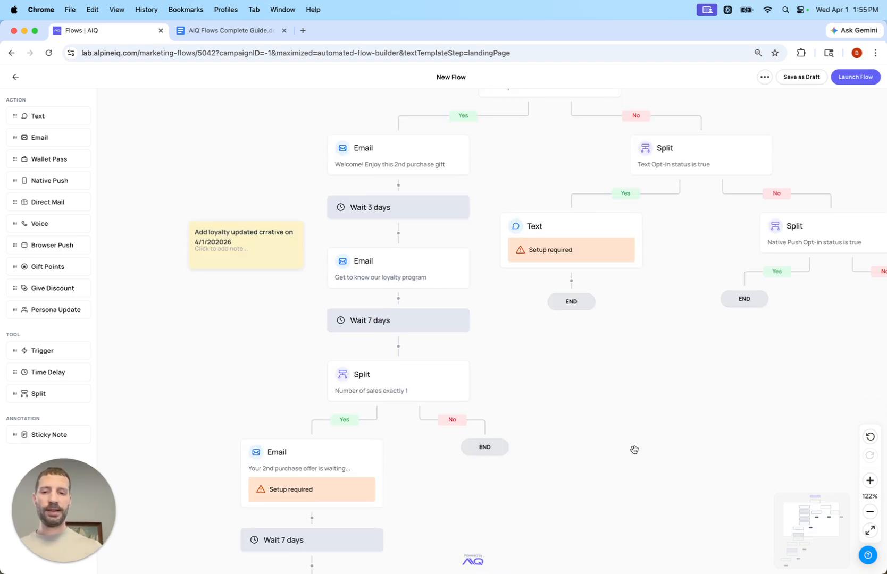
pyautogui.scroll(-10, 627, 358)
pyautogui.hscroll(3, 540, 331)
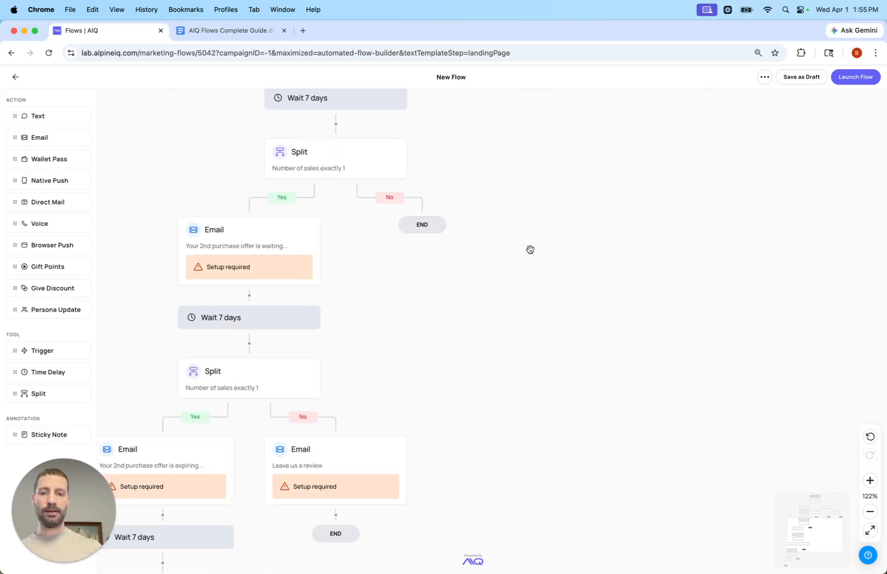
pyautogui.moveTo(501, 403); pyautogui.dragTo(535, 261)
pyautogui.moveTo(554, 297); pyautogui.dragTo(600, 329)
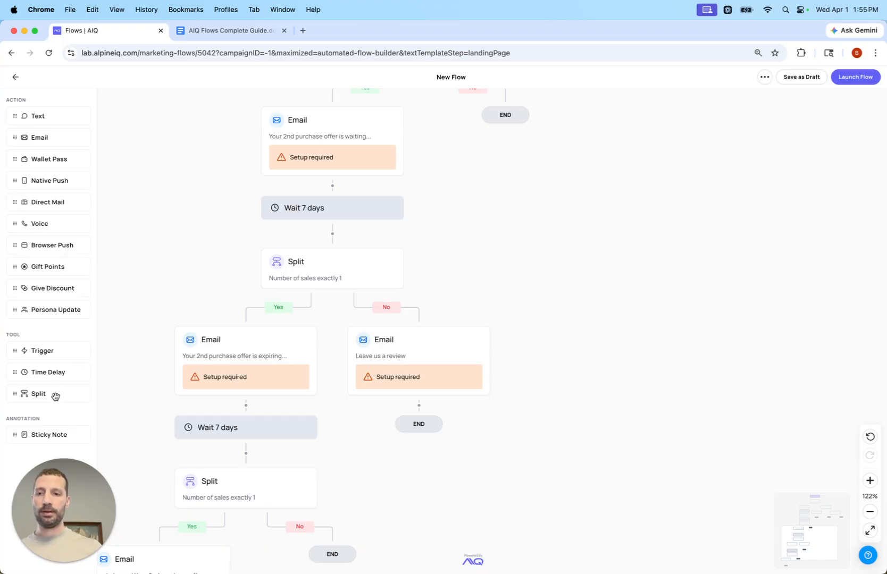
pyautogui.moveTo(57, 372); pyautogui.dragTo(410, 434)
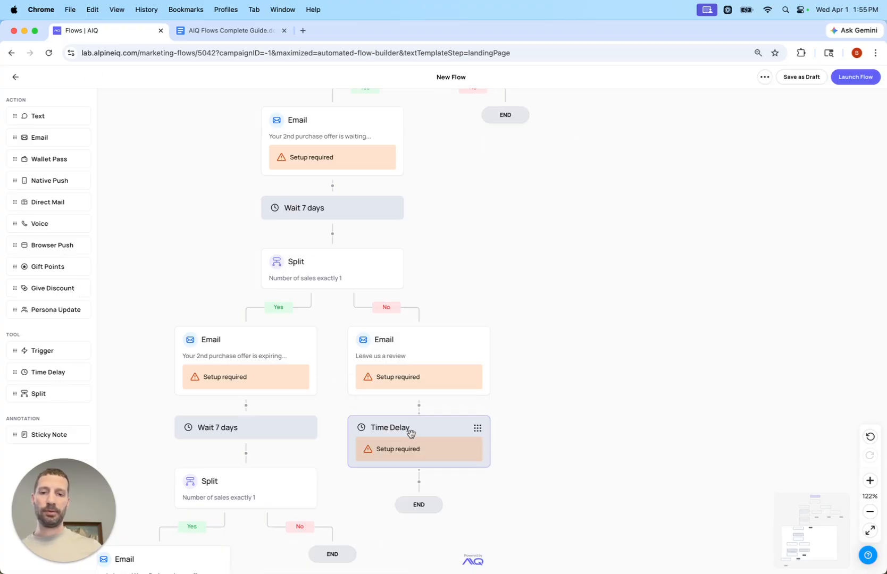
pyautogui.click(570, 177)
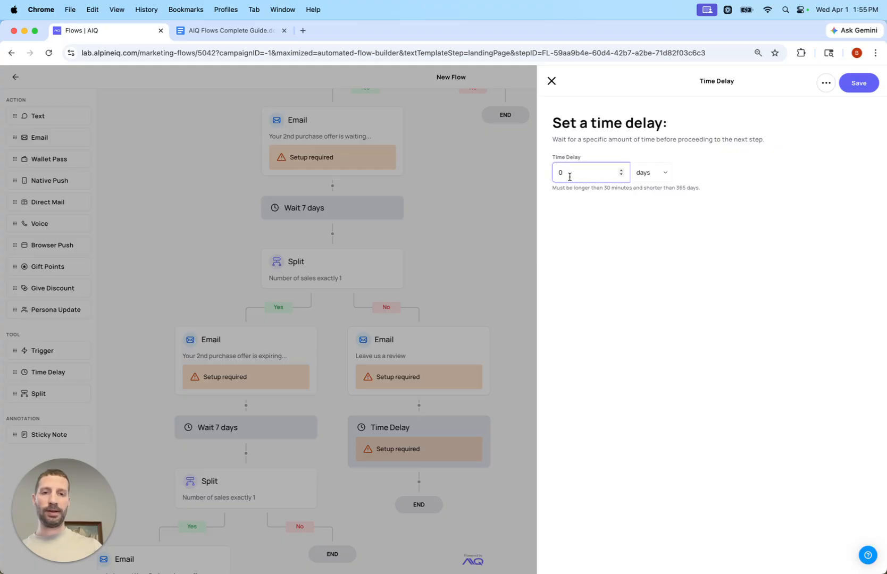
pyautogui.write('3')
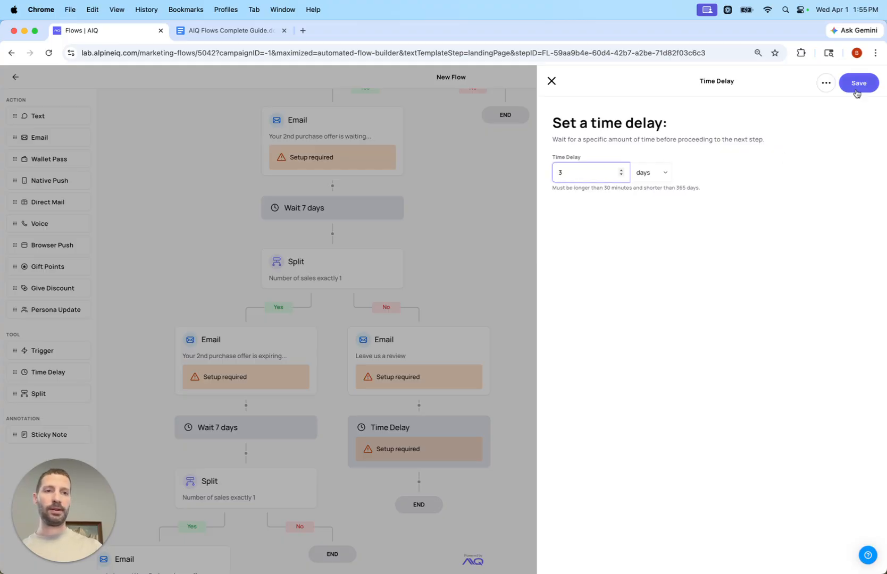
pyautogui.click(858, 85)
# Step: Add a Gift Points action after the 3-day delay in the review branch, set it to 100 points and save it
pyautogui.moveTo(63, 266); pyautogui.dragTo(437, 490)
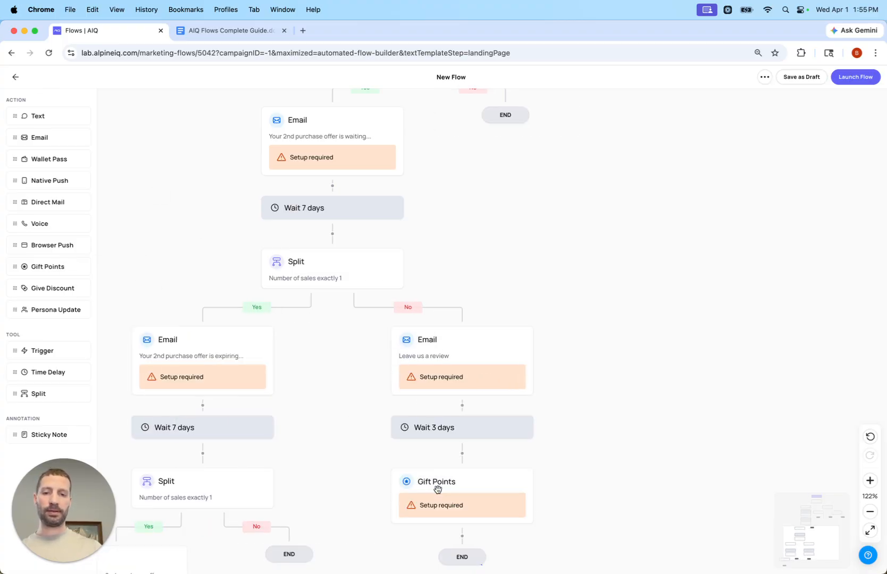
pyautogui.click(459, 496)
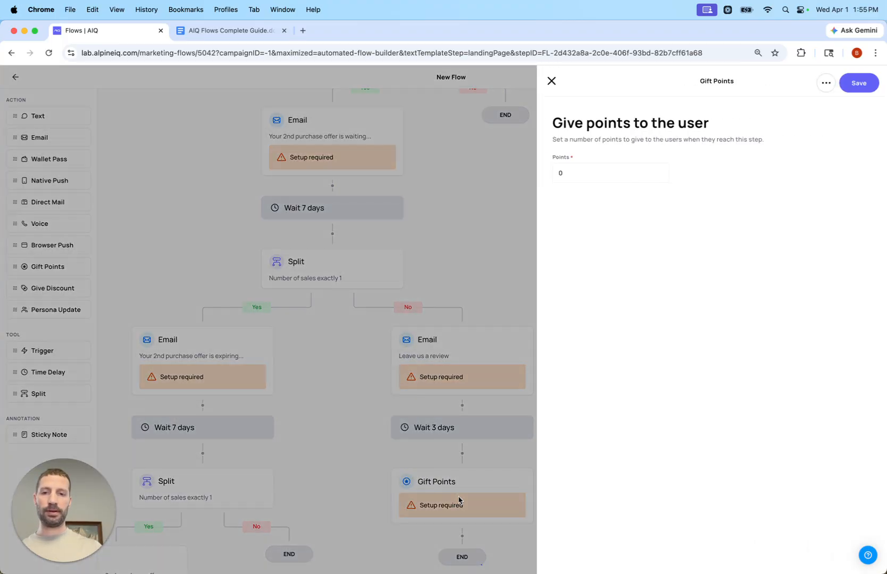
pyautogui.click(574, 172)
pyautogui.doubleClick(582, 173)
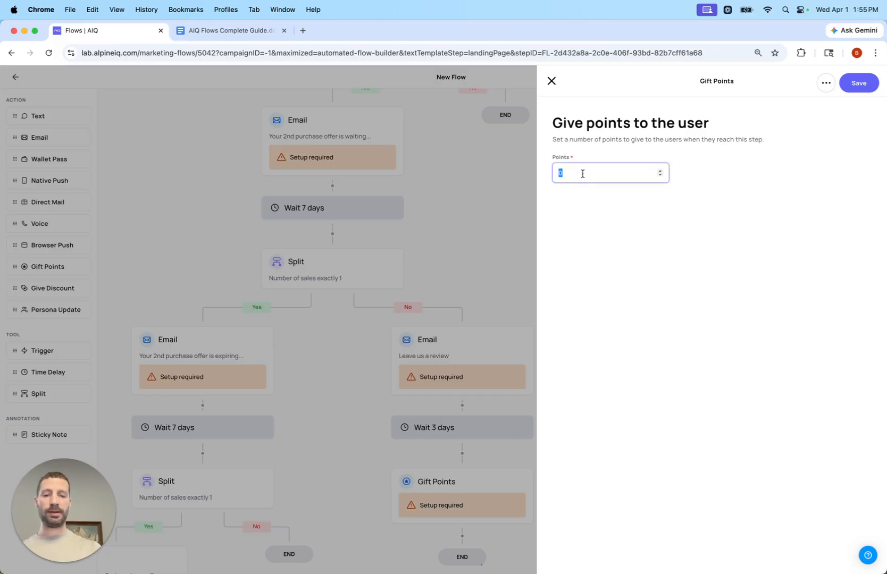
pyautogui.write('100')
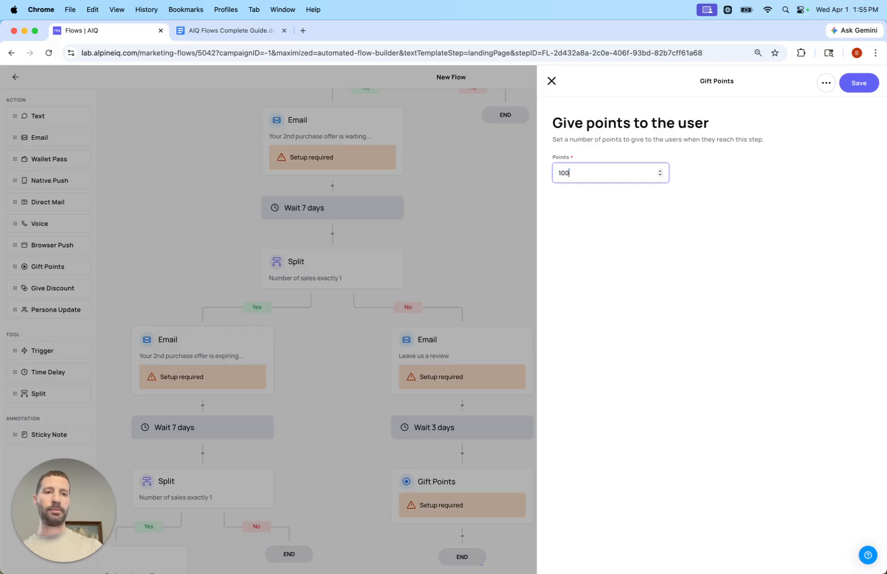
pyautogui.click(858, 83)
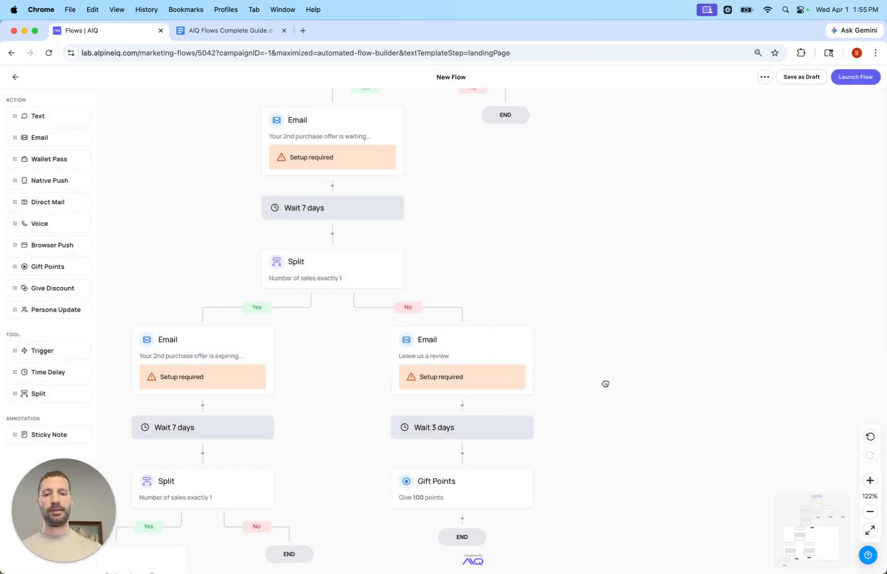
# Step: Add a Give Discount action below the Gift Points action and open its discount selection
pyautogui.moveTo(606, 384); pyautogui.dragTo(598, 339)
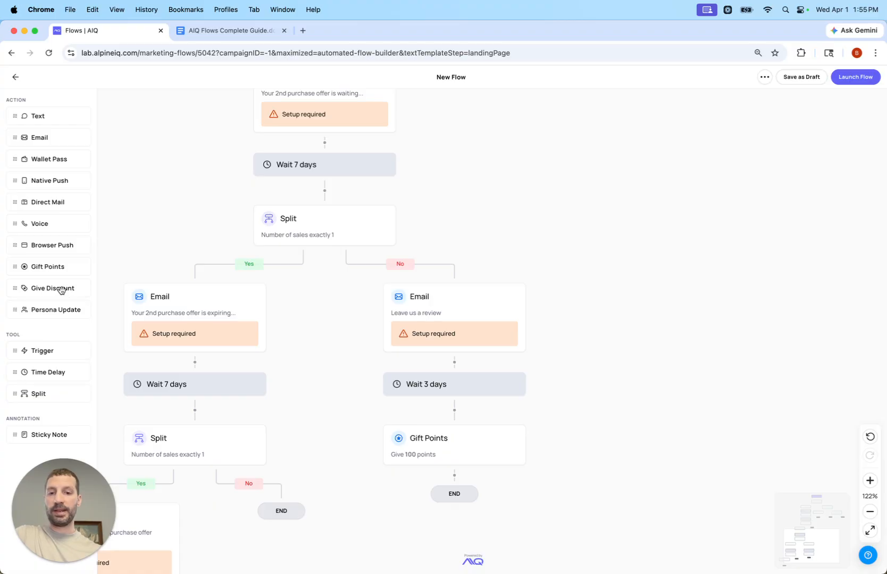
pyautogui.moveTo(63, 289); pyautogui.dragTo(439, 503)
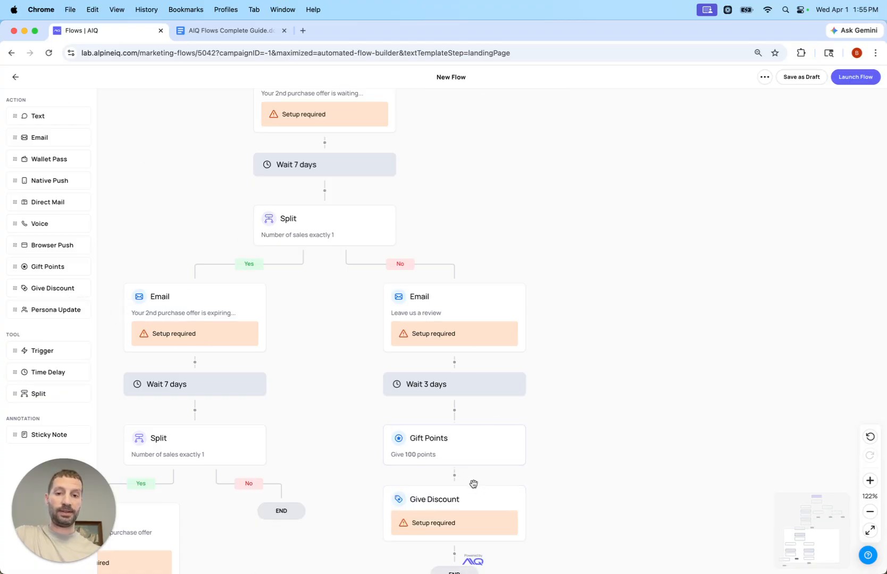
pyautogui.click(471, 506)
pyautogui.click(619, 176)
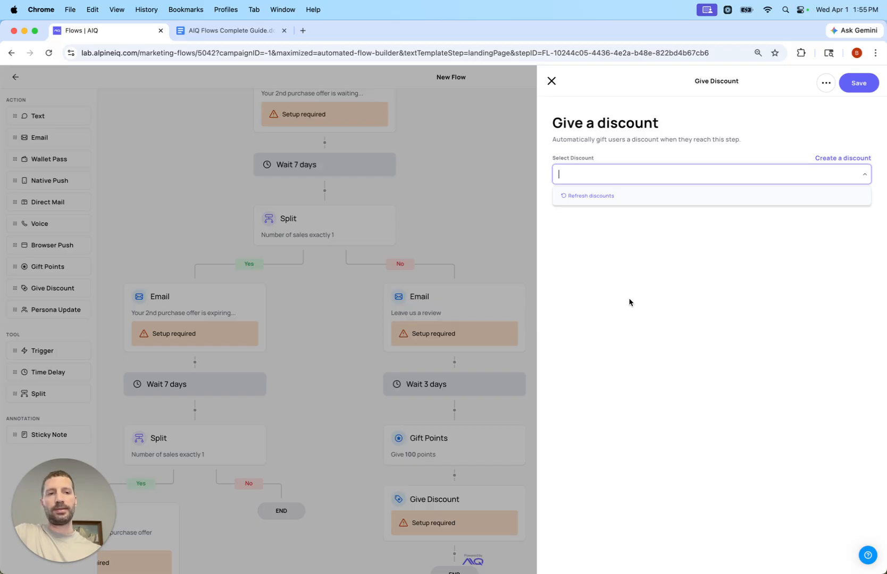
# Step: Examine the discount management page and the discounts selectable in the Give Discount action, leaving the action without a discount
pyautogui.click(838, 158)
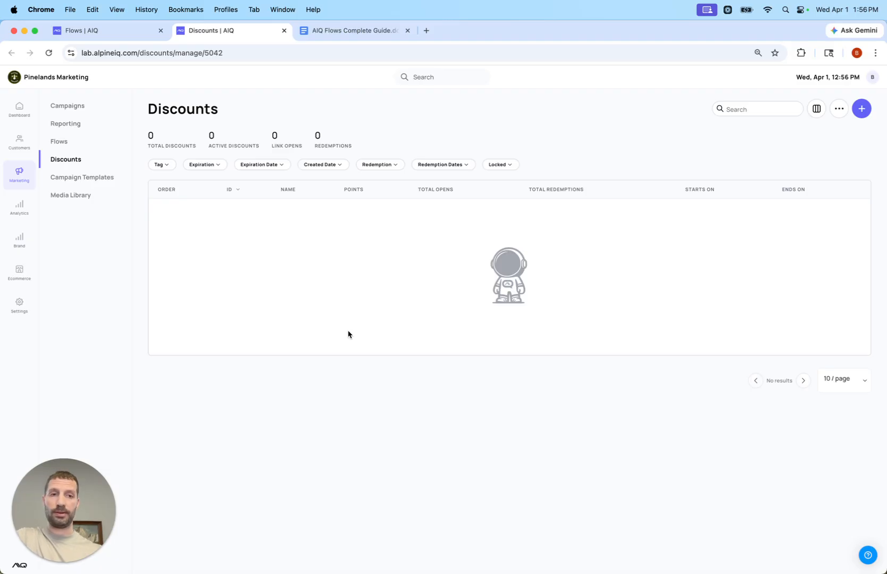
pyautogui.click(841, 107)
pyautogui.click(680, 127)
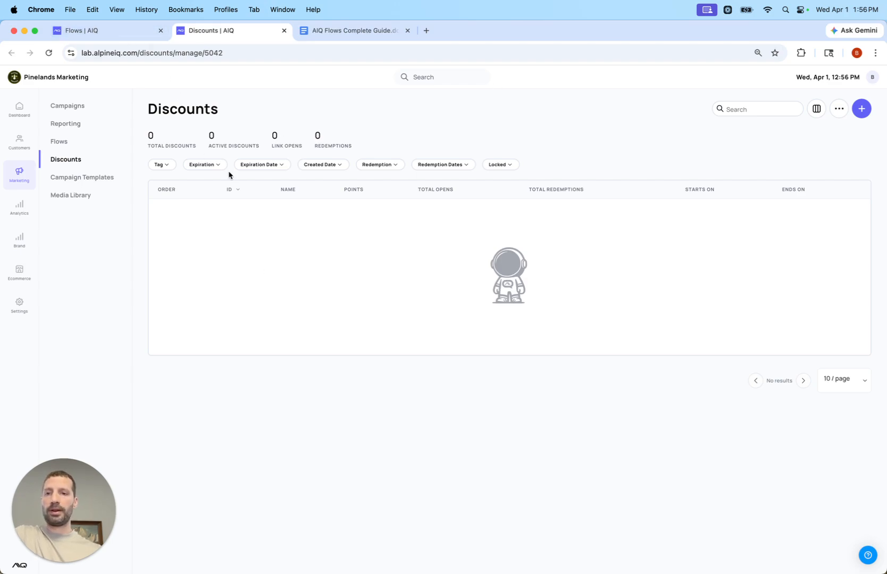
pyautogui.click(121, 31)
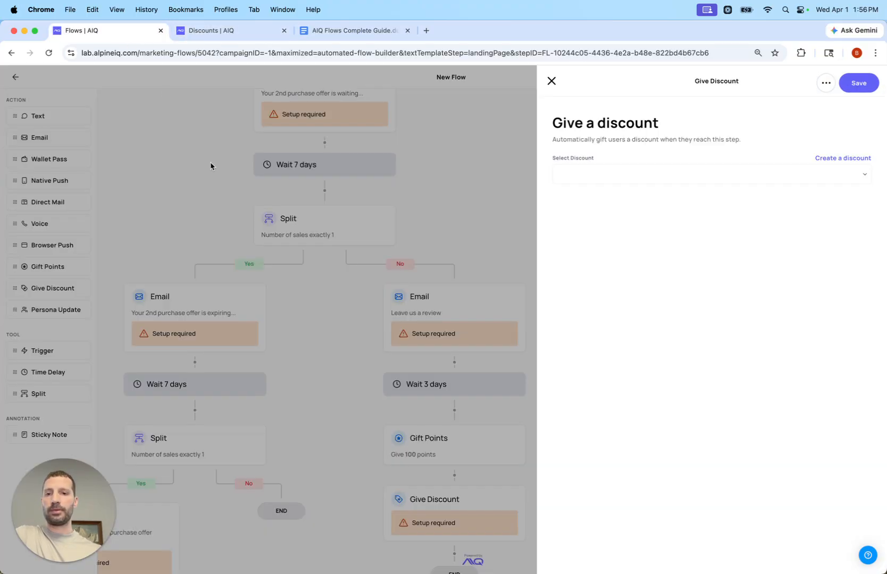
pyautogui.click(601, 176)
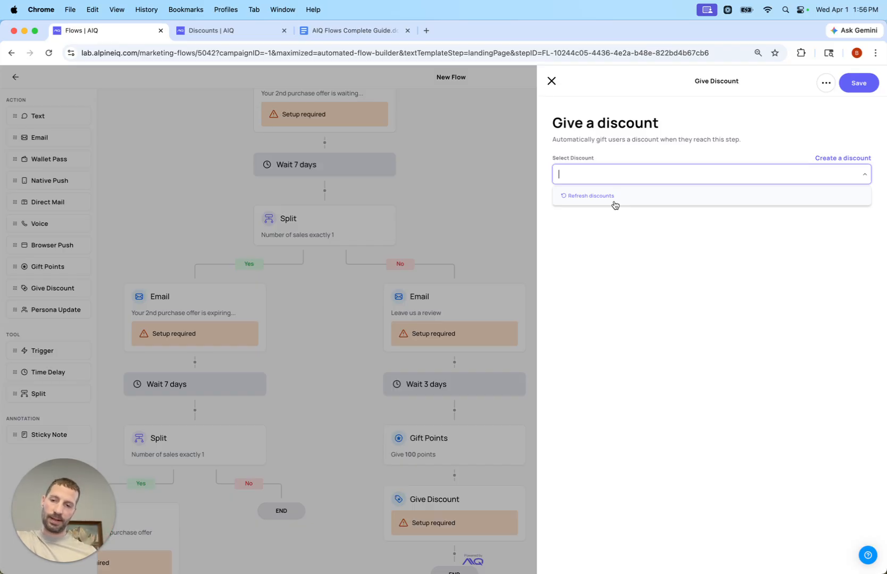
pyautogui.click(794, 108)
pyautogui.click(822, 85)
pyautogui.click(487, 150)
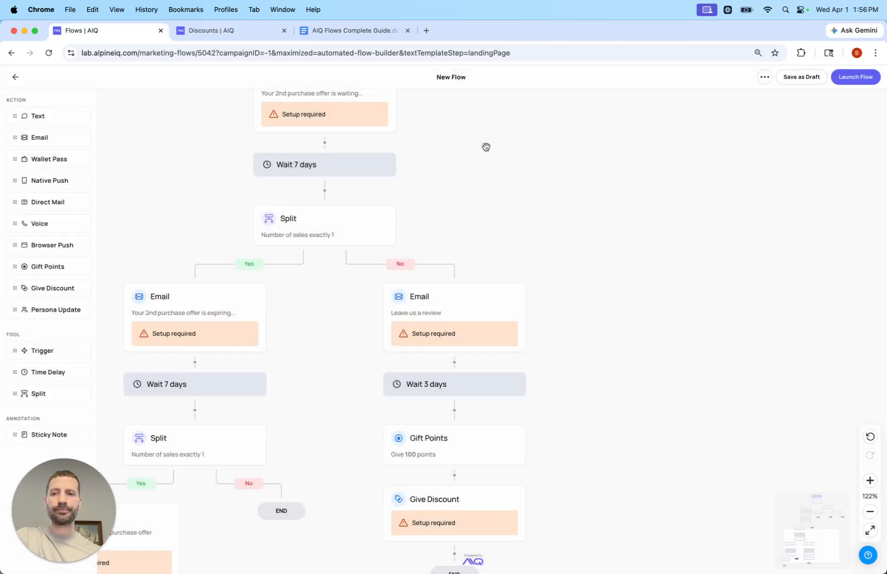
# Step: Add a Persona Update action below the Give Discount action and review its custom attribute and opt-out settings
pyautogui.scroll(-1, 142, 240)
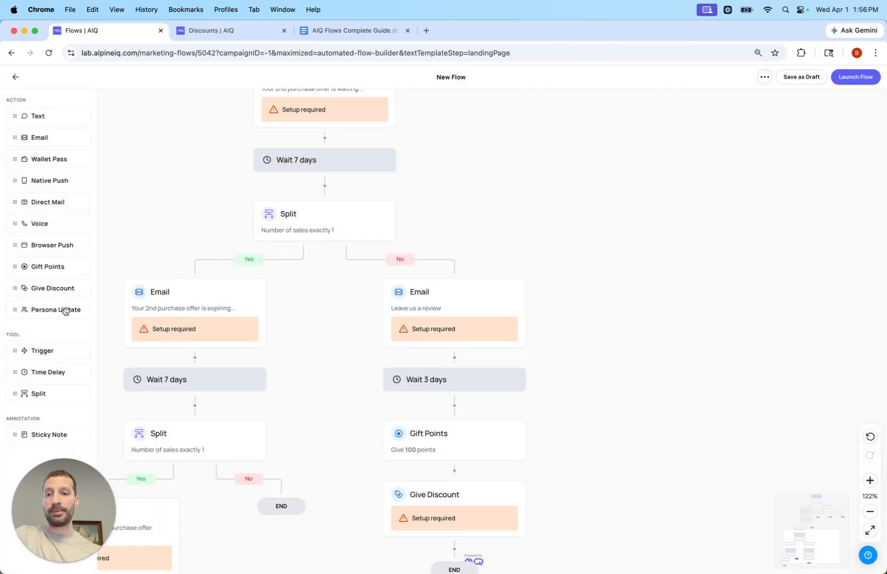
pyautogui.moveTo(66, 311); pyautogui.dragTo(468, 560)
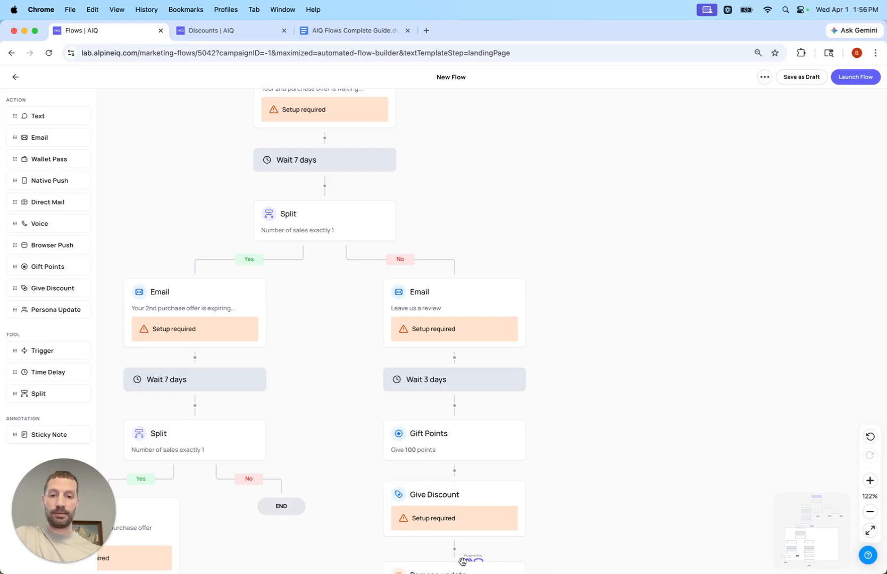
pyautogui.moveTo(639, 465); pyautogui.dragTo(634, 299)
pyautogui.click(479, 423)
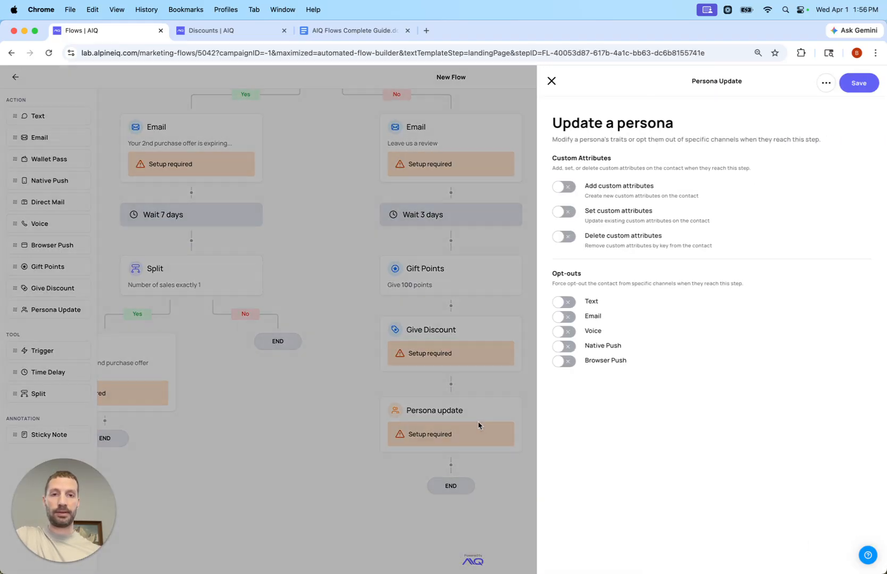
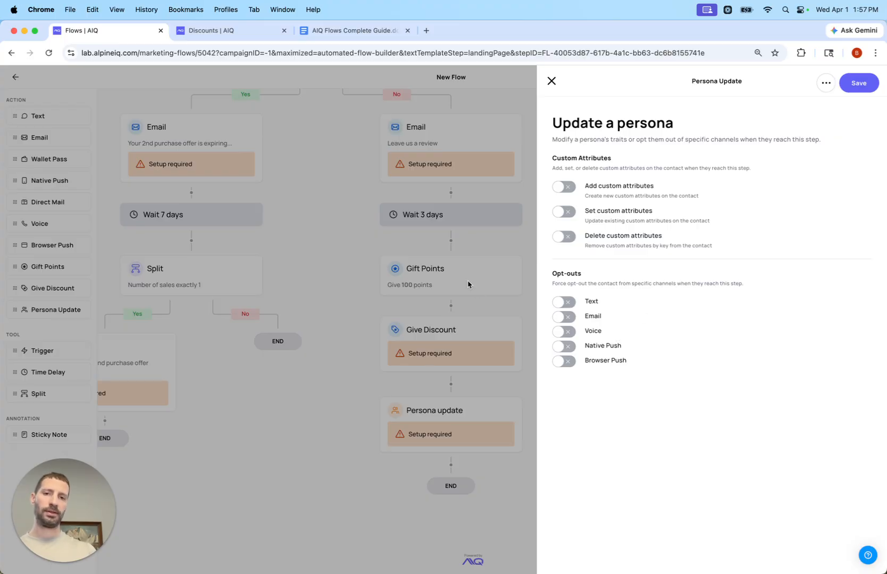
pyautogui.click(435, 278)
pyautogui.click(611, 279)
# Step: Start saving the flow as a draft and set its flow attribution window to 3 days
pyautogui.moveTo(657, 277); pyautogui.dragTo(652, 573)
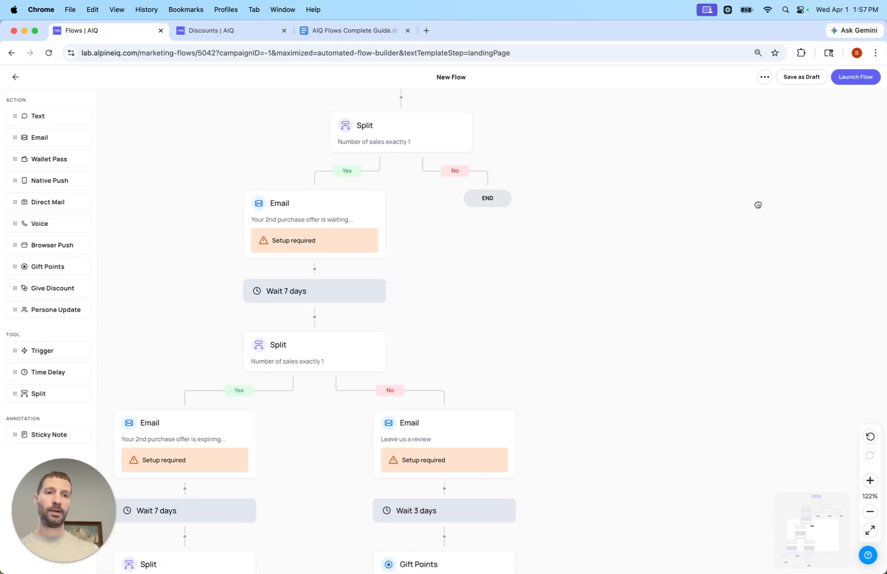
pyautogui.moveTo(763, 159); pyautogui.dragTo(727, 225)
pyautogui.click(804, 78)
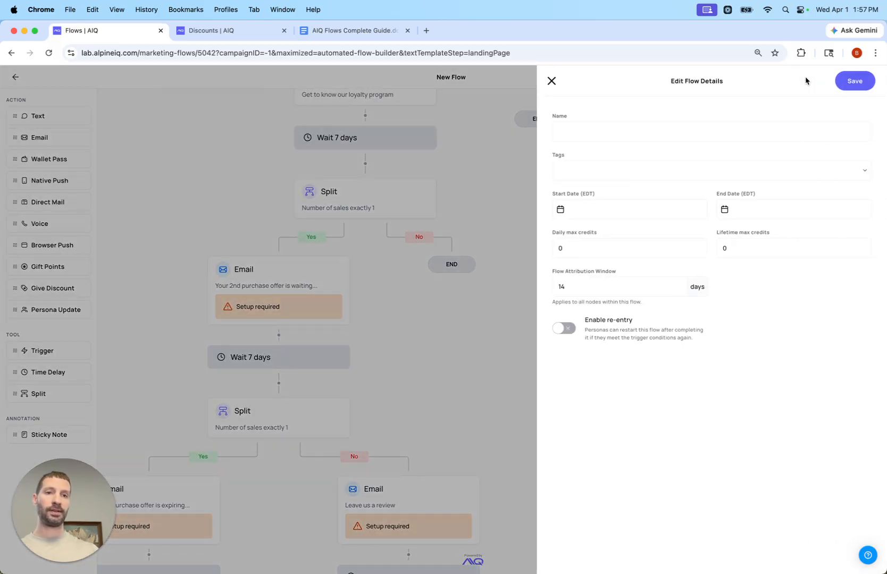
pyautogui.click(572, 136)
pyautogui.click(583, 170)
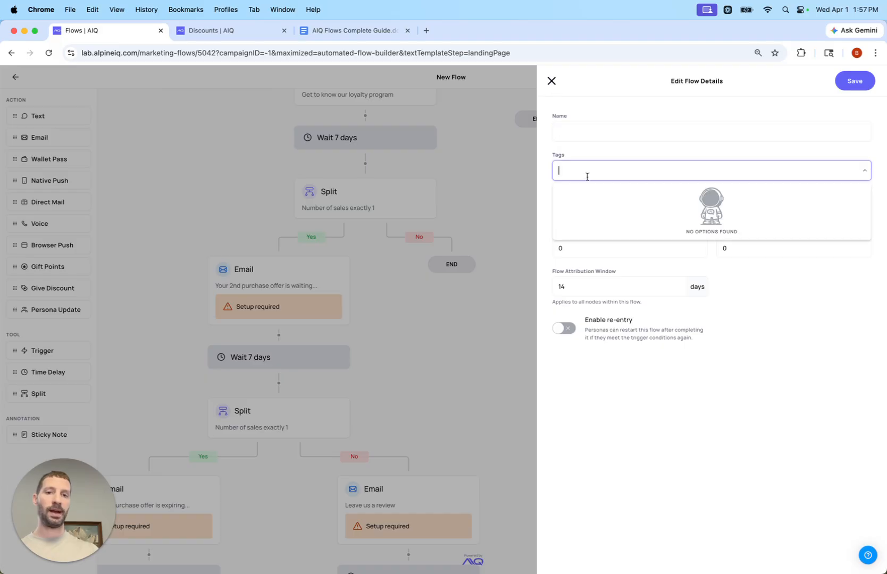
pyautogui.click(605, 406)
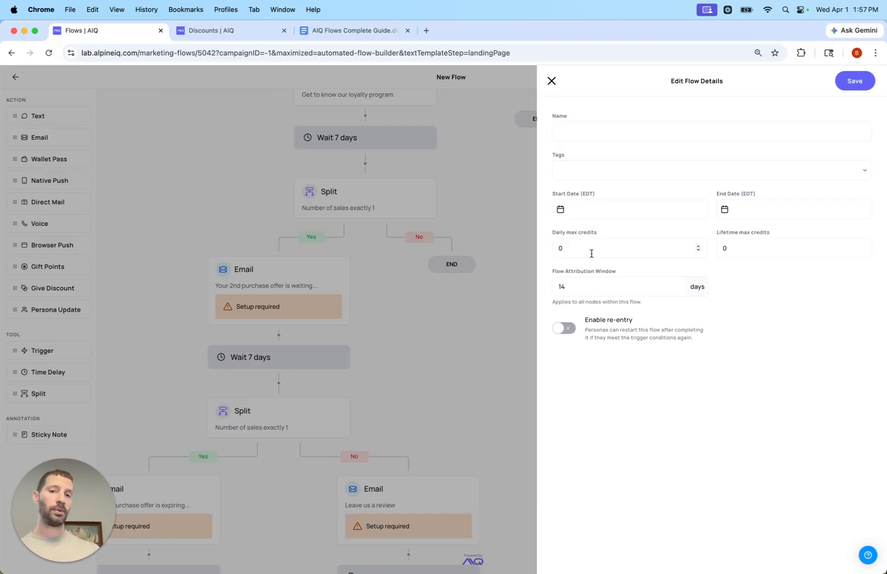
pyautogui.click(605, 289)
pyautogui.press('super+a')
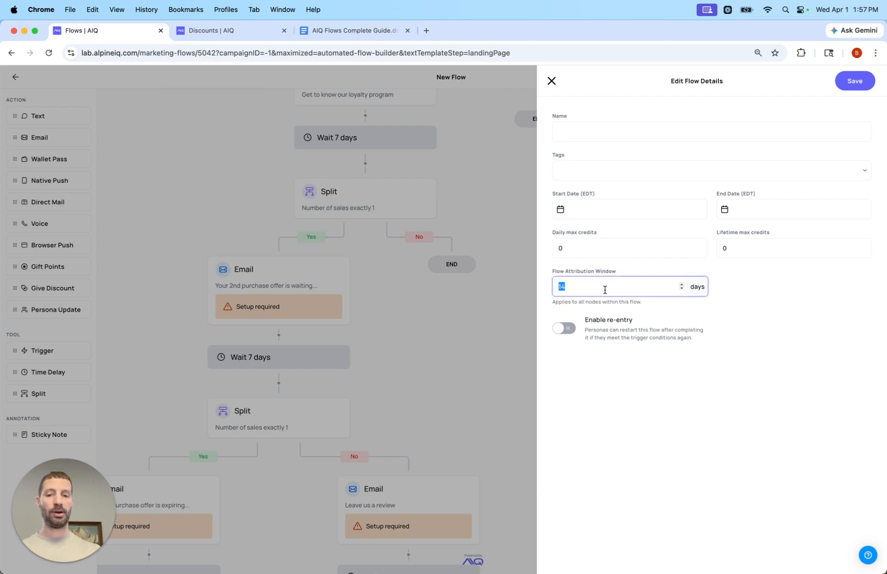
pyautogui.write('3')
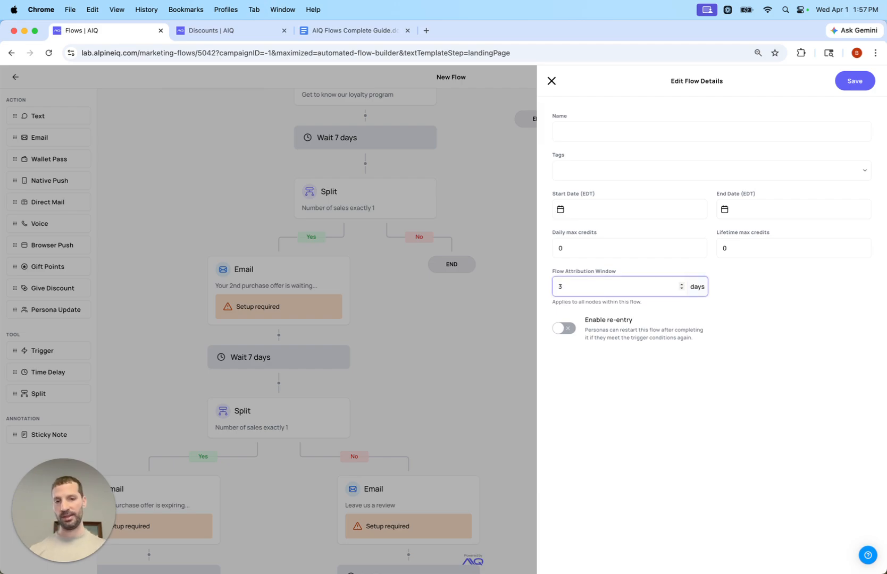
# Step: Enable re-entry for the flow with a re-entry cooldown of 30 days
pyautogui.click(602, 323)
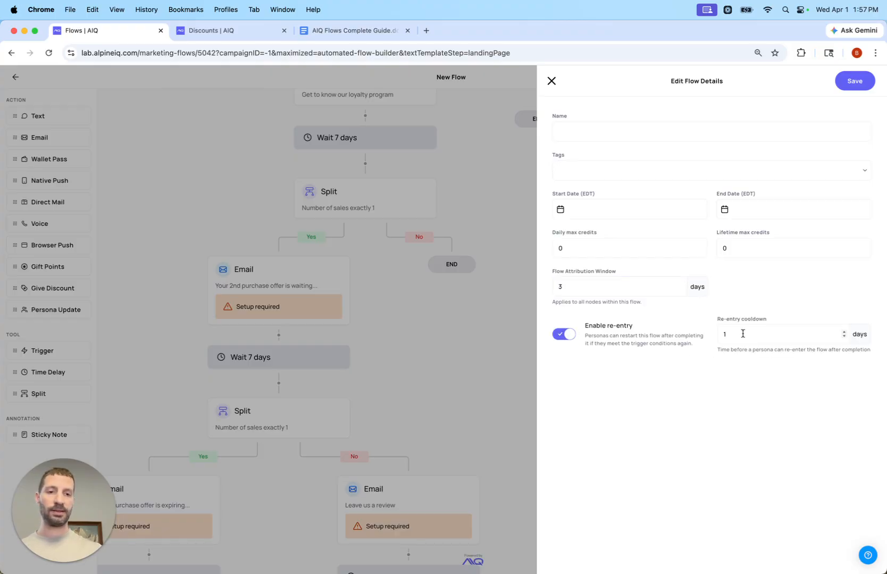
pyautogui.click(747, 329)
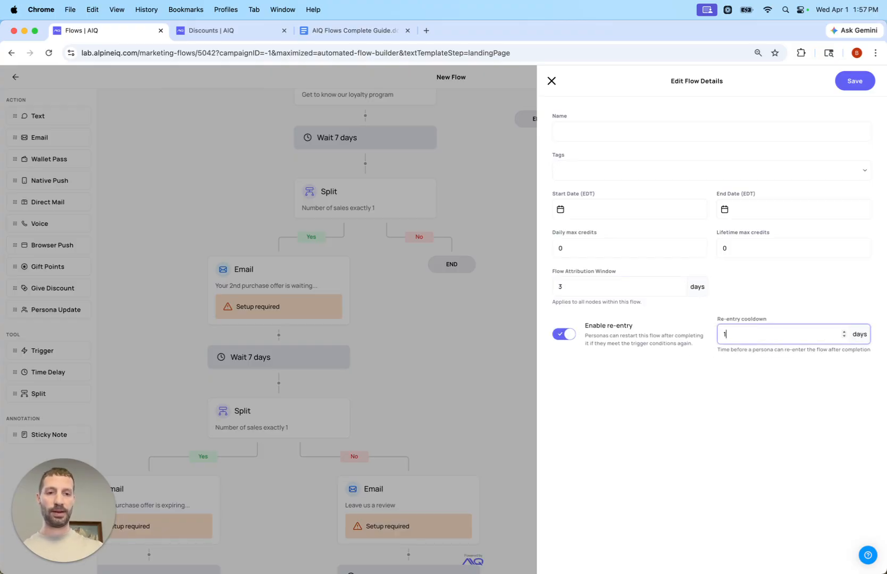
pyautogui.press('BackSpace')
pyautogui.write('3')
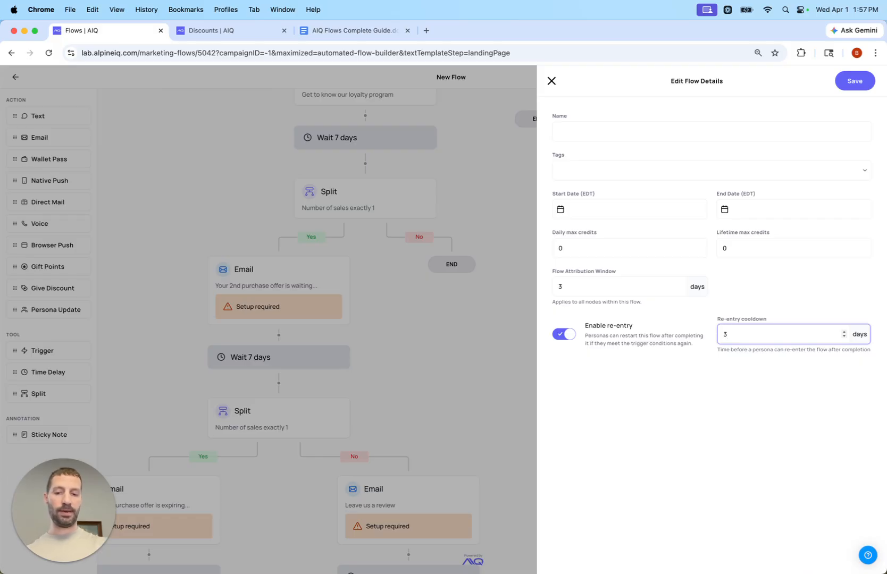
pyautogui.write('50')
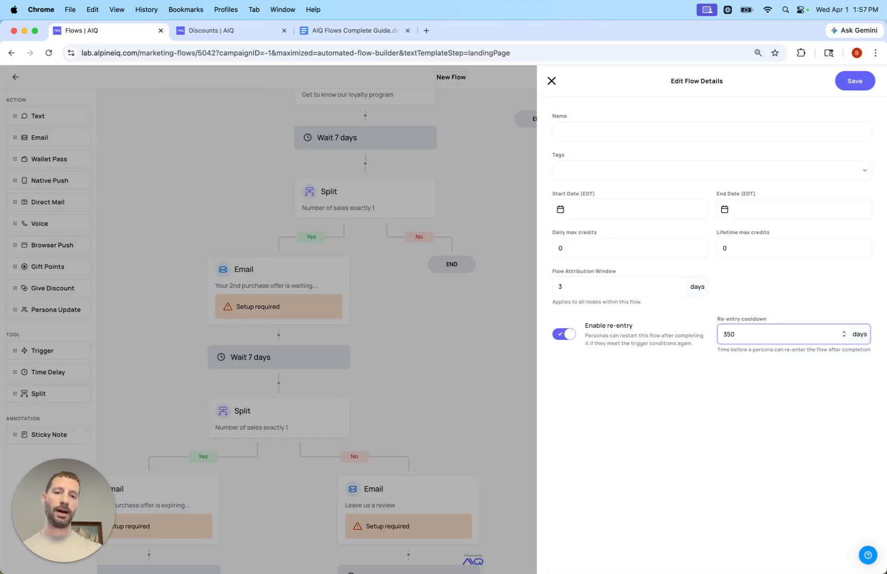
pyautogui.doubleClick(733, 334)
pyautogui.write('30')
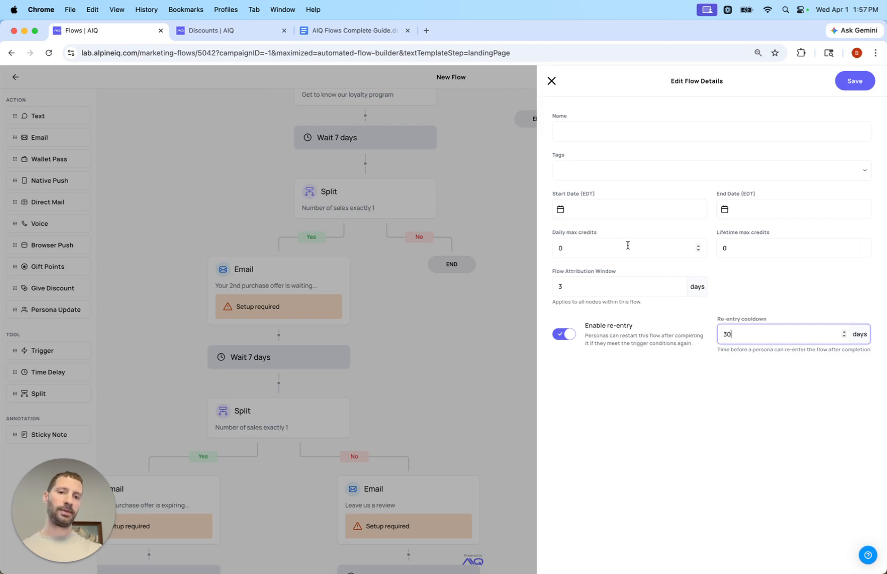
# Step: Check the start date calendar without picking a date and close the flow details to finish saving the draft
pyautogui.click(615, 213)
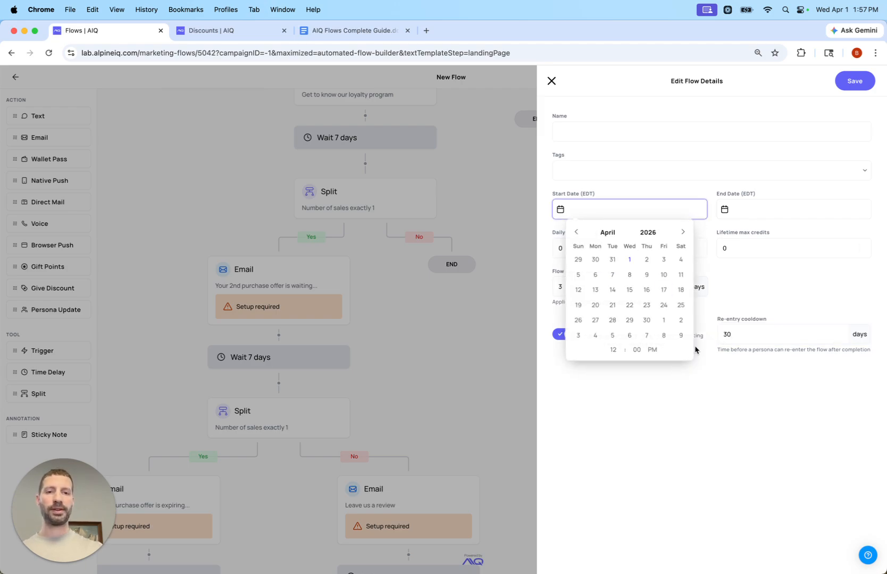
pyautogui.click(723, 399)
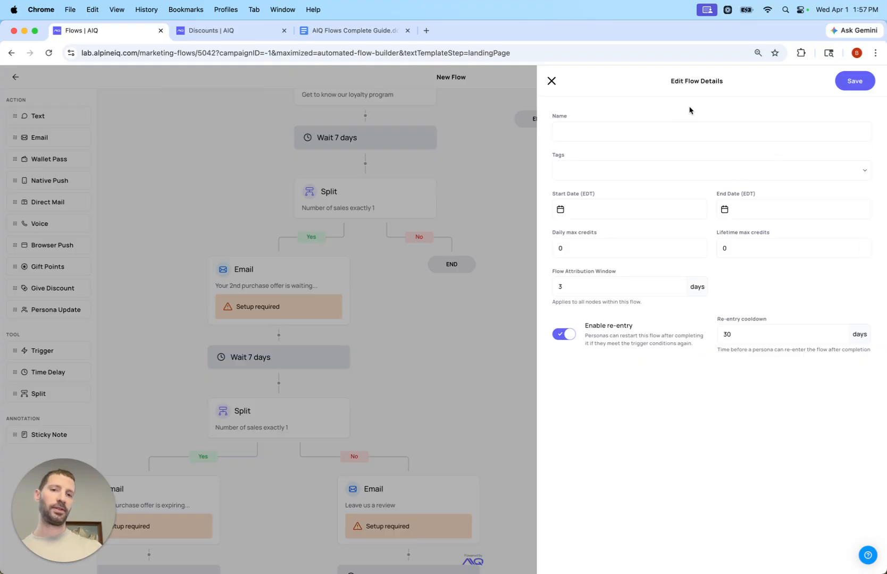
pyautogui.click(551, 82)
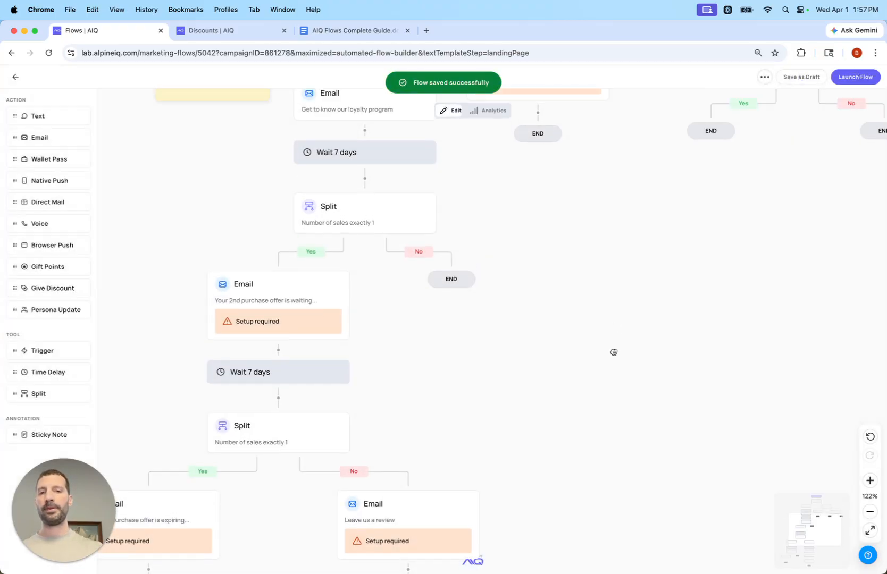
# Step: View the saved flow's report, return to the flow builder and display the flow's further options
pyautogui.click(764, 77)
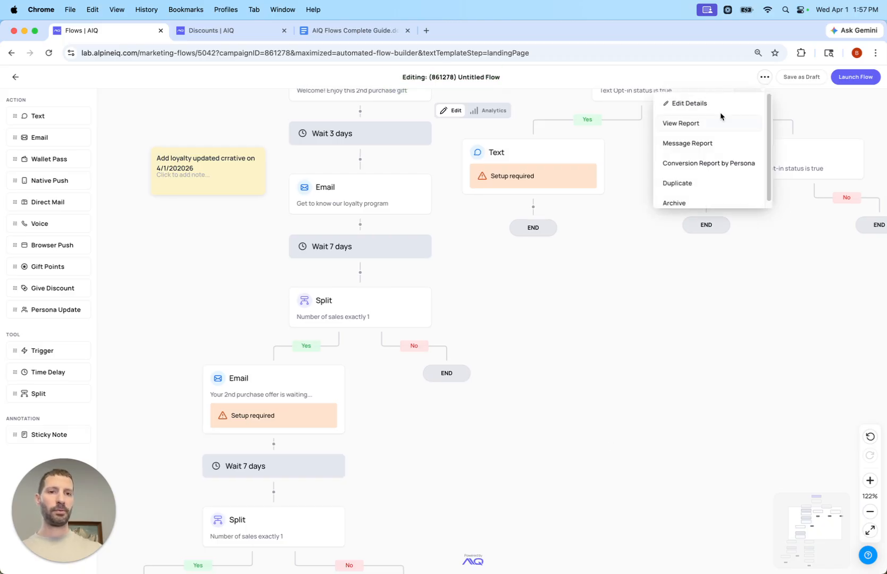
pyautogui.click(713, 124)
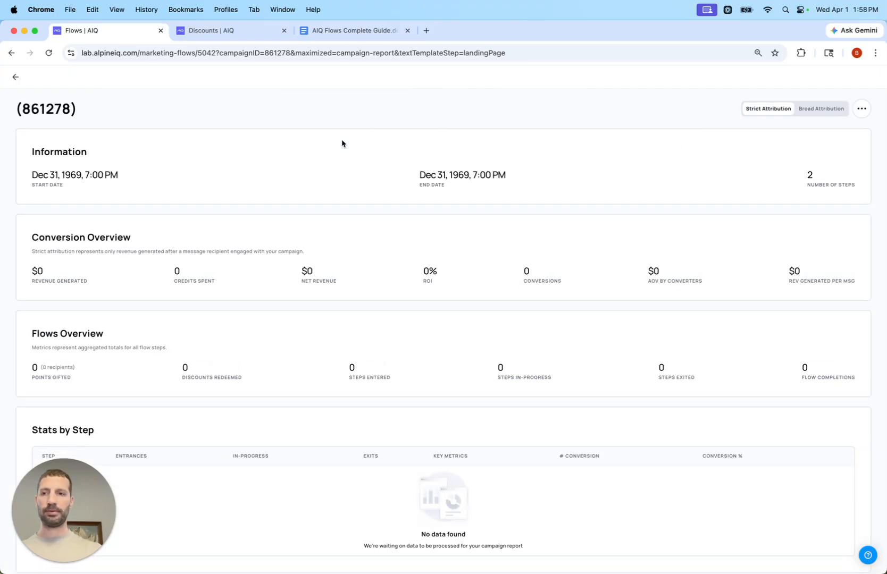
pyautogui.click(16, 77)
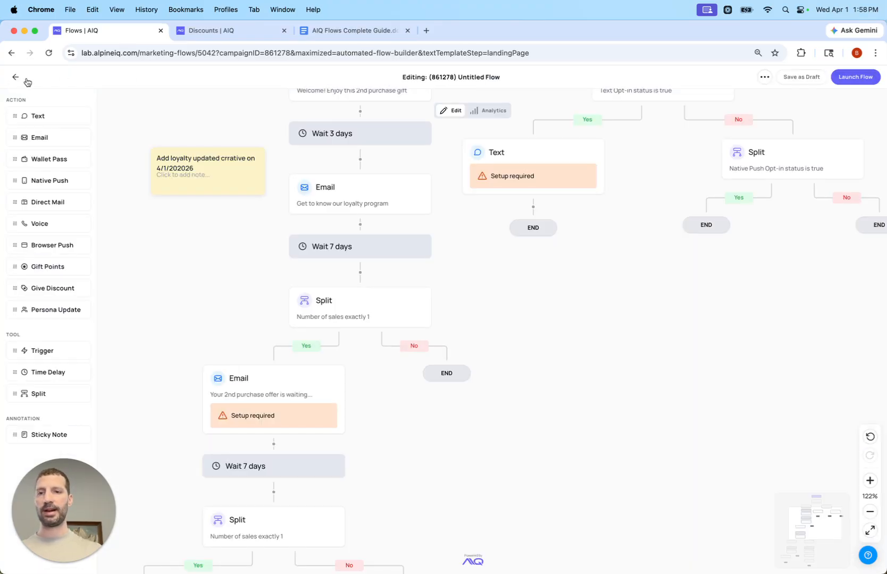
pyautogui.click(764, 78)
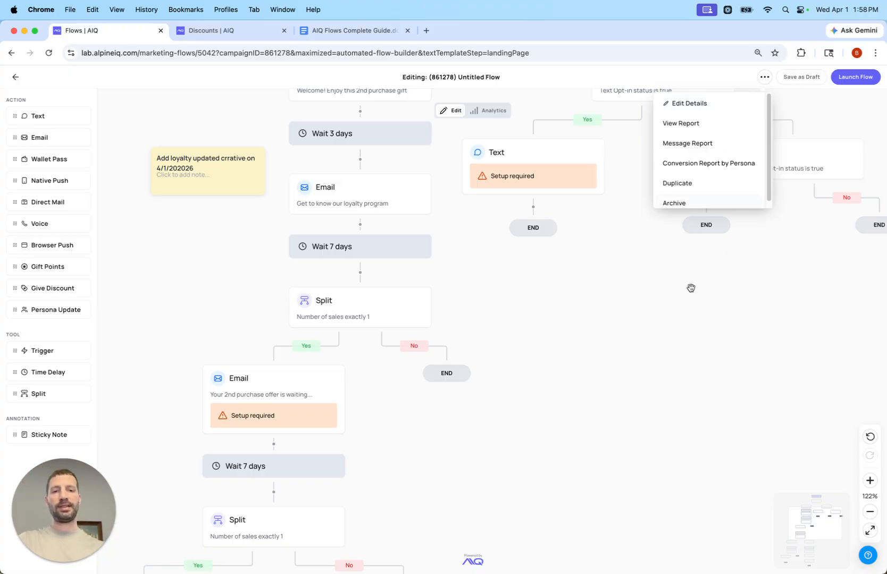
# Step: Examine the flow's Message Report form for sending a report via email, and close it without sending
pyautogui.moveTo(689, 287); pyautogui.dragTo(665, 515)
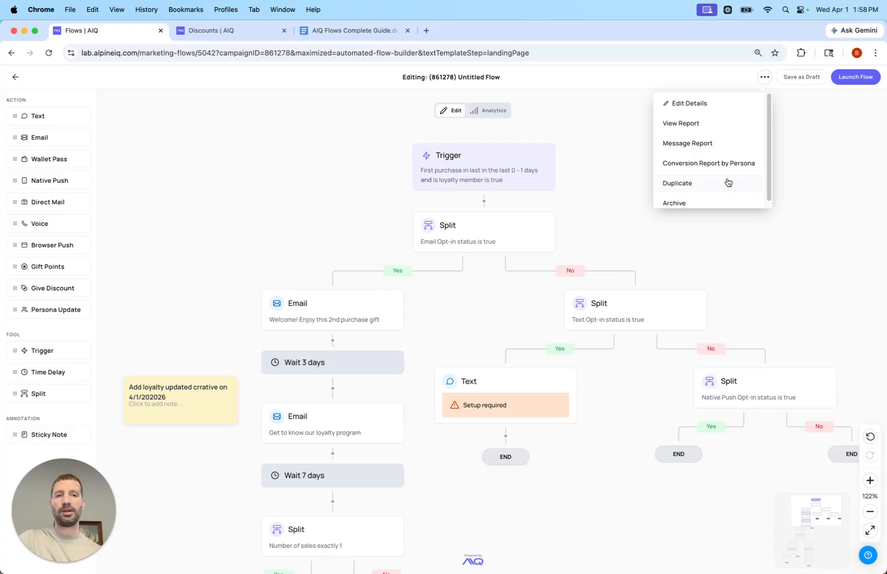
pyautogui.click(719, 143)
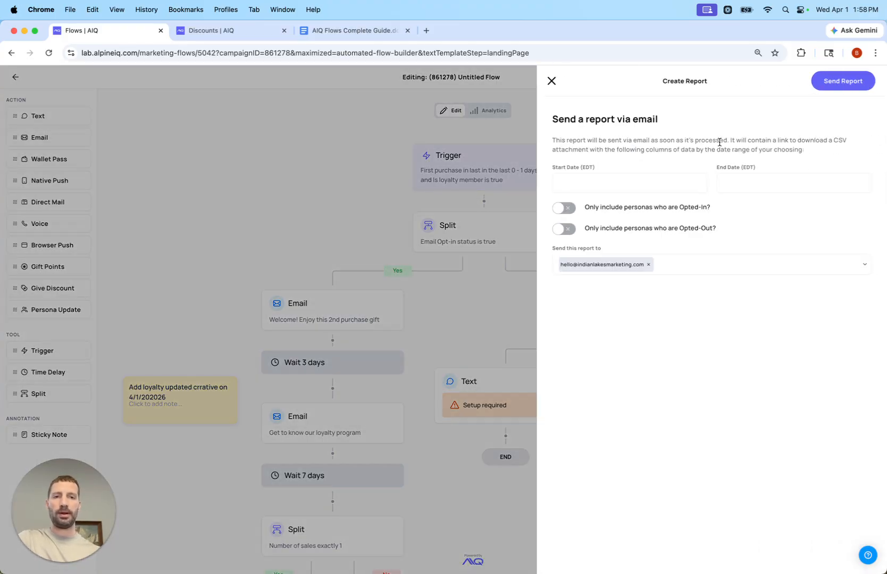
pyautogui.tripleClick(621, 119)
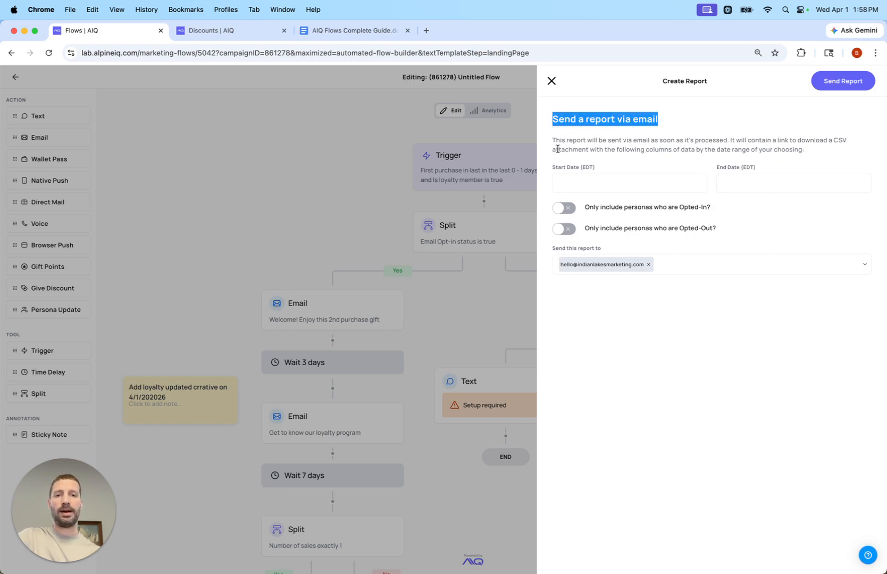
pyautogui.click(505, 154)
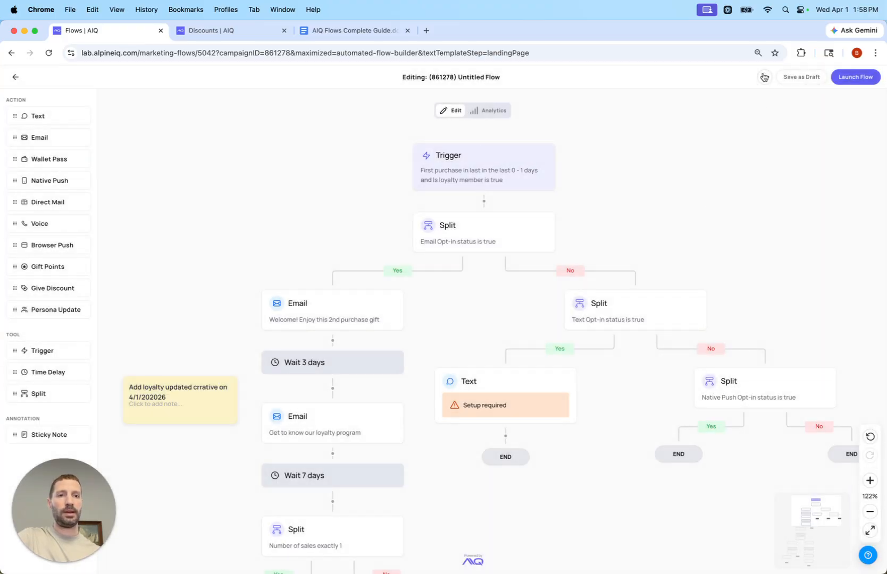
# Step: Review the flow's remaining options, including the persona conversion report, Duplicate and Archive, and return to the Flows overview
pyautogui.click(764, 77)
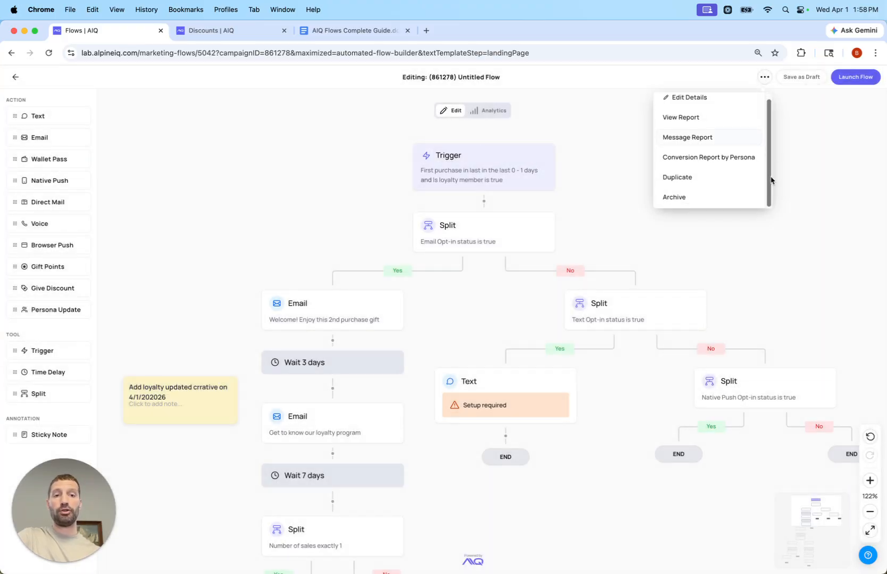
pyautogui.scroll(-1, 723, 133)
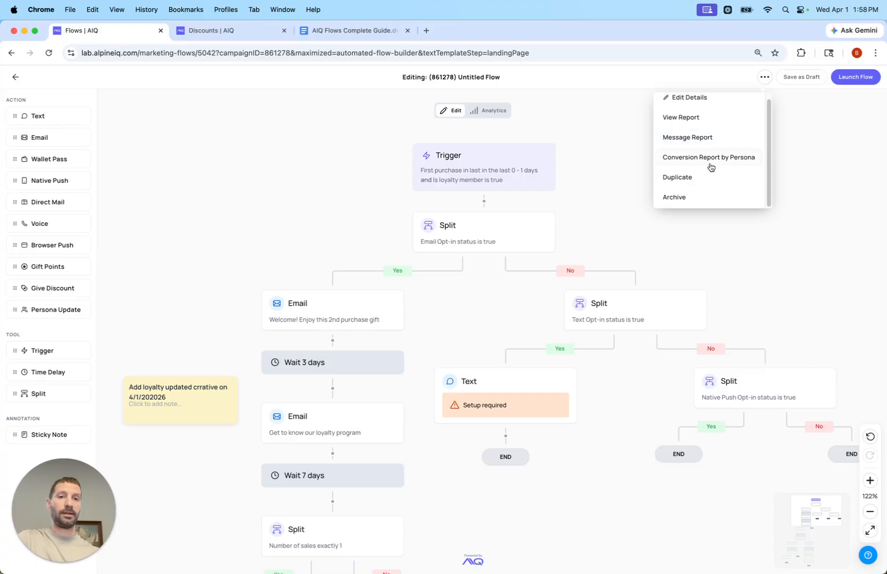
pyautogui.click(792, 183)
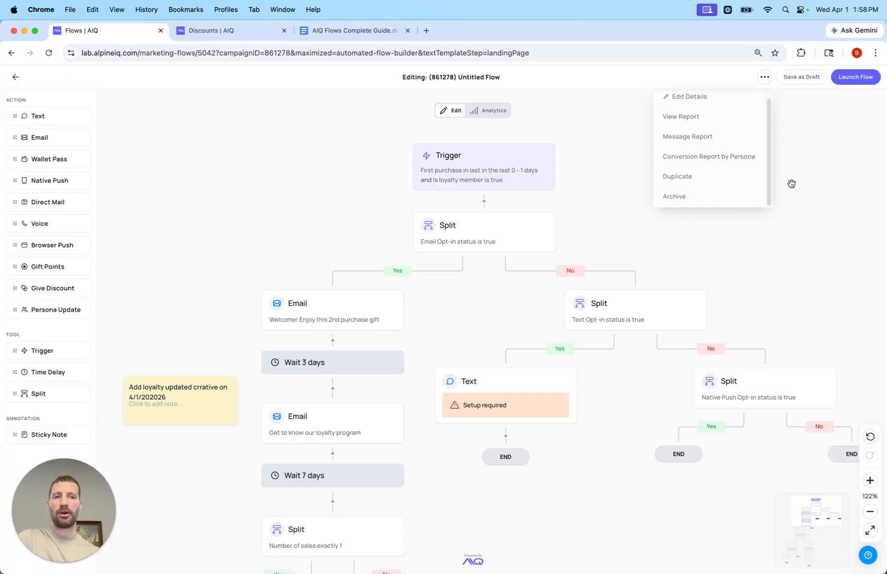
pyautogui.click(16, 78)
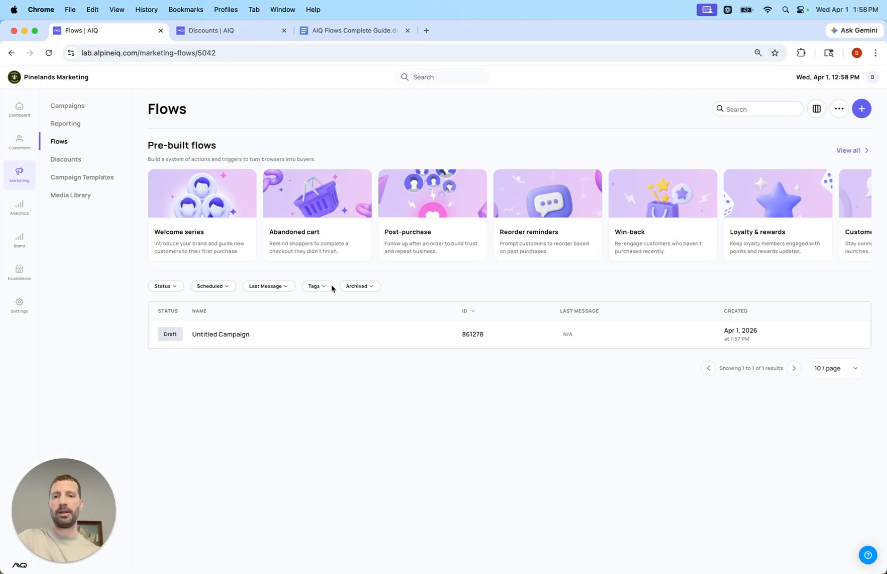
# Step: Open the pre-built Abandoned Cart flow, inspect its trigger criteria, and return to the Flows overview
pyautogui.click(334, 238)
pyautogui.click(128, 183)
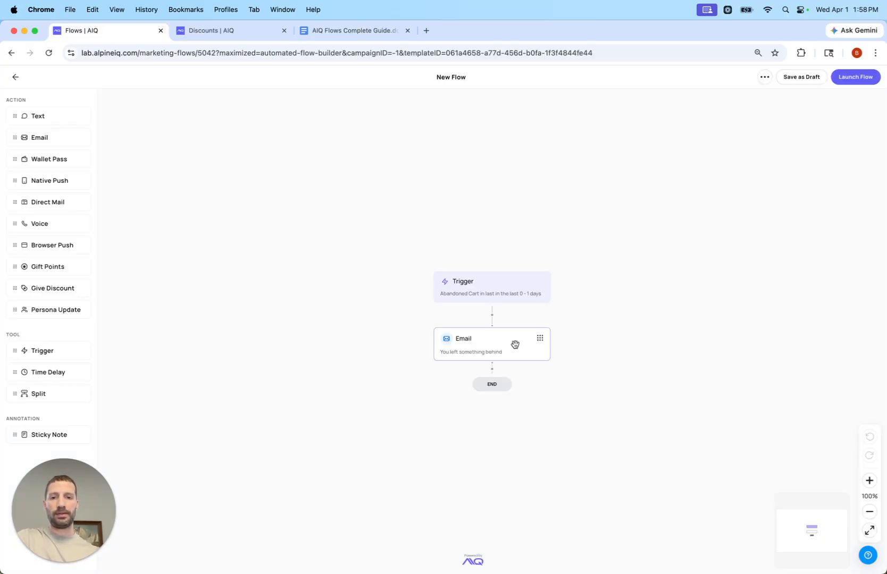
pyautogui.click(515, 292)
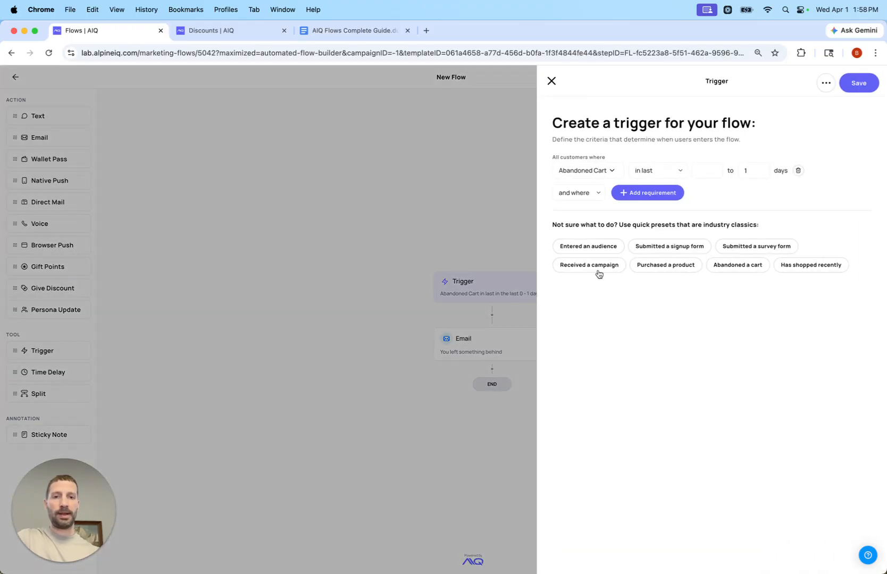
pyautogui.click(392, 148)
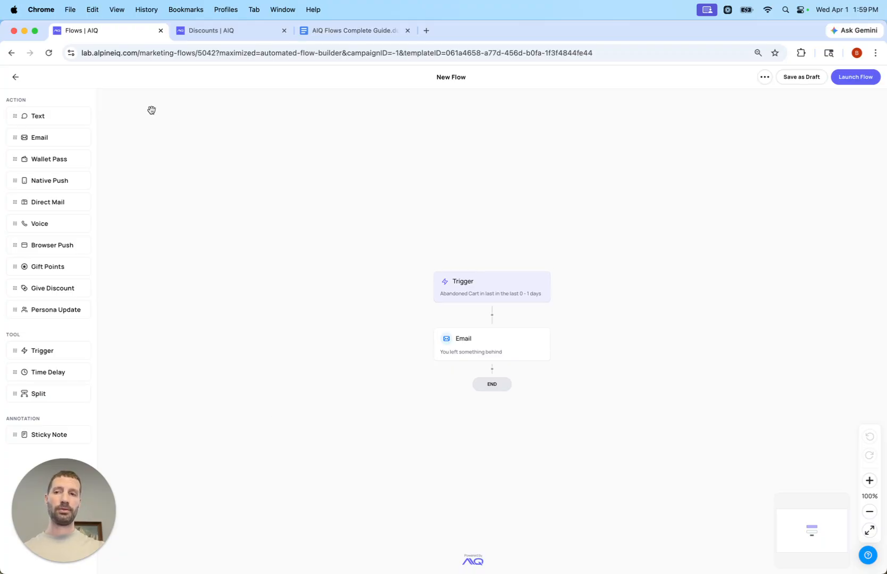
pyautogui.click(16, 78)
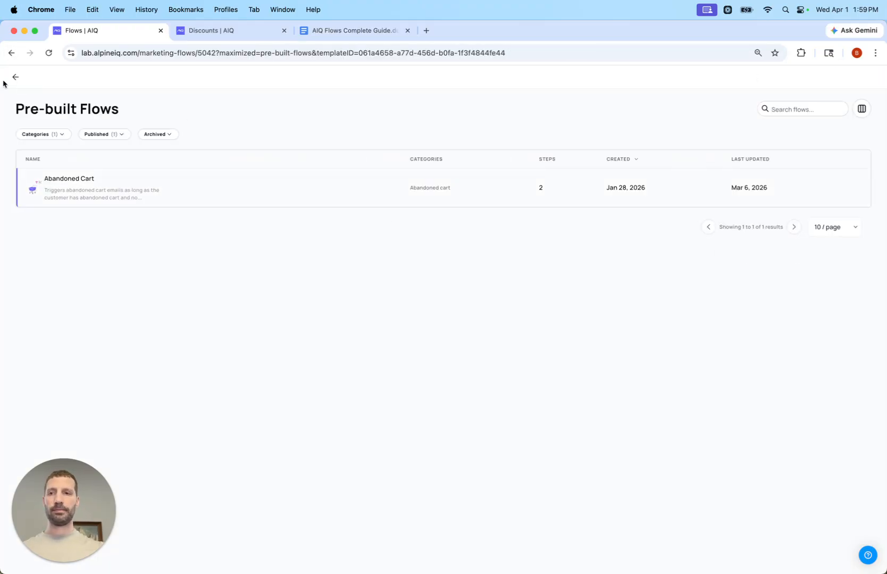
pyautogui.click(15, 79)
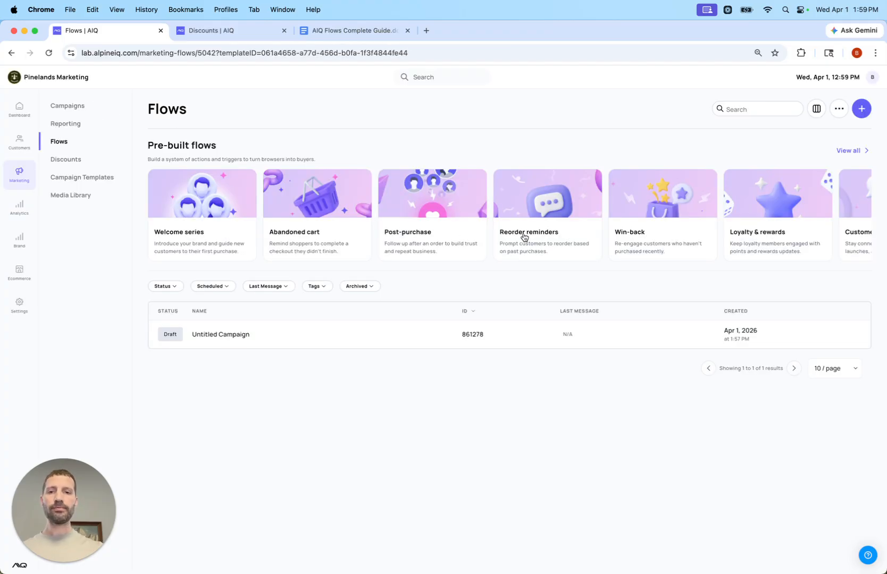
# Step: Open the pre-built High AOV Winback flow from the Win-back category and inspect its trigger criteria
pyautogui.click(646, 242)
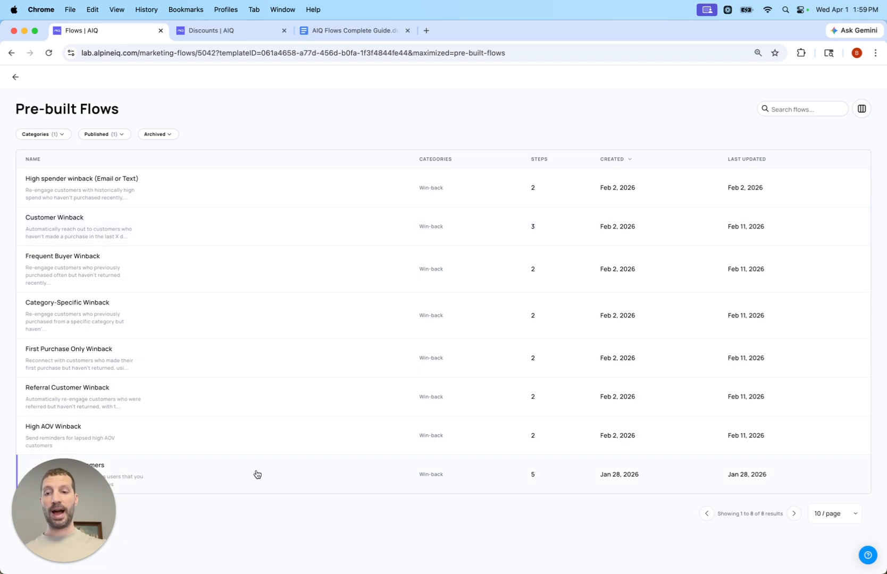
pyautogui.click(245, 443)
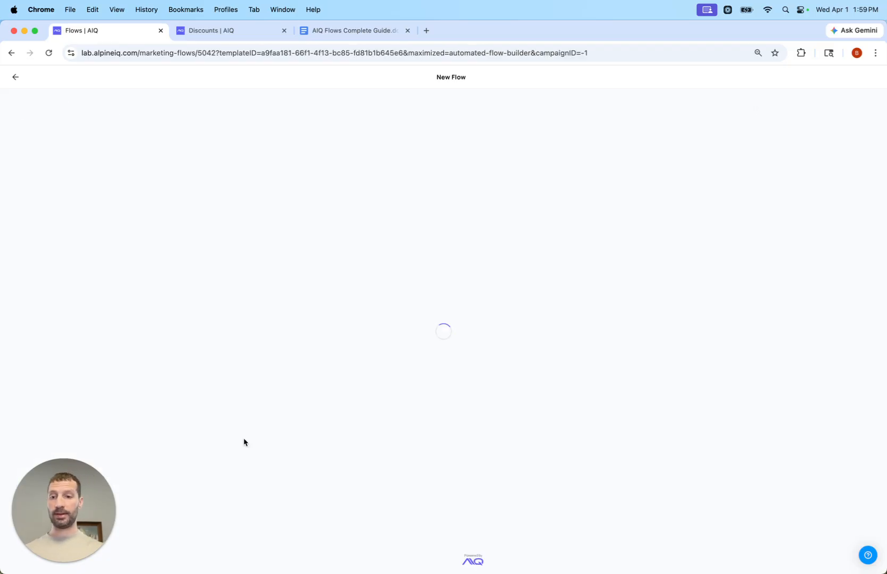
pyautogui.click(503, 153)
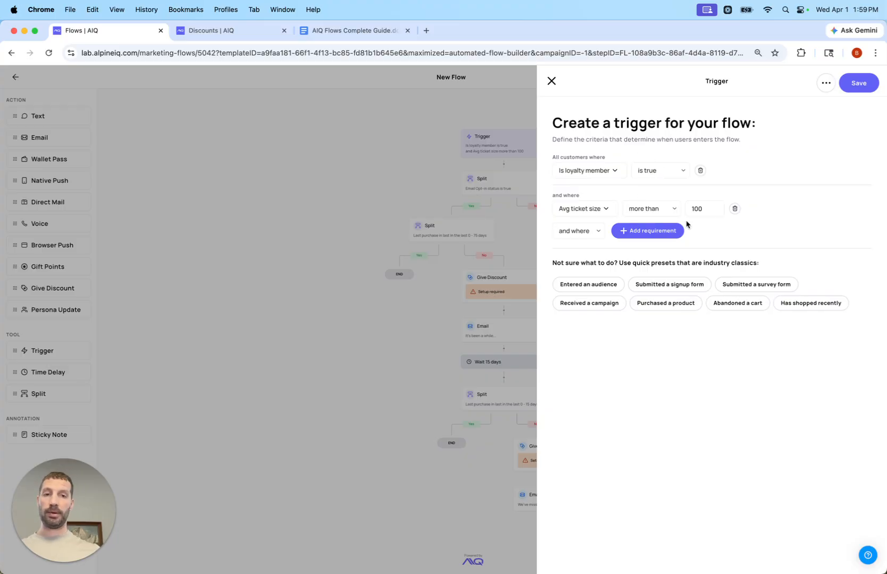
pyautogui.click(274, 176)
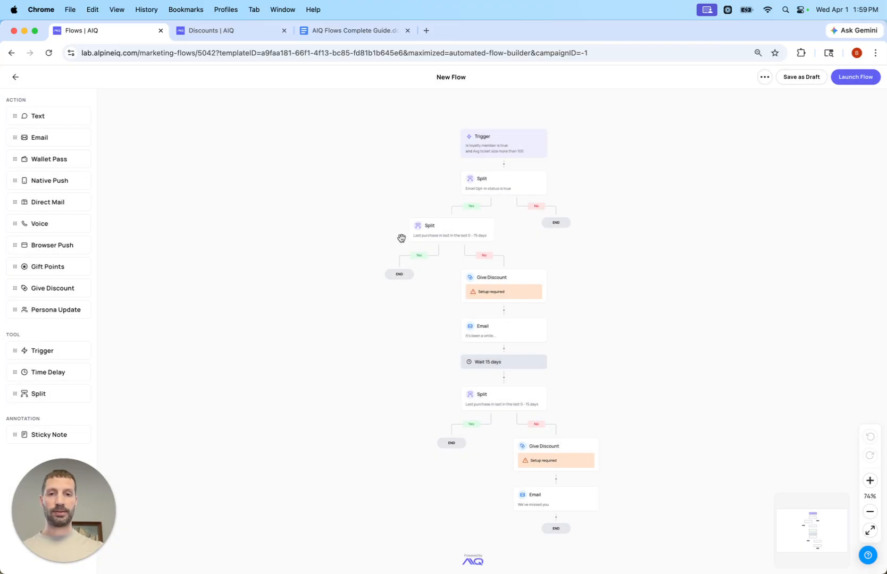
# Step: Examine the High AOV Winback flow's splits, discounts, emails and delay, and return to the Win-back template list
pyautogui.scroll(5, 512, 280)
pyautogui.scroll(-3, 513, 279)
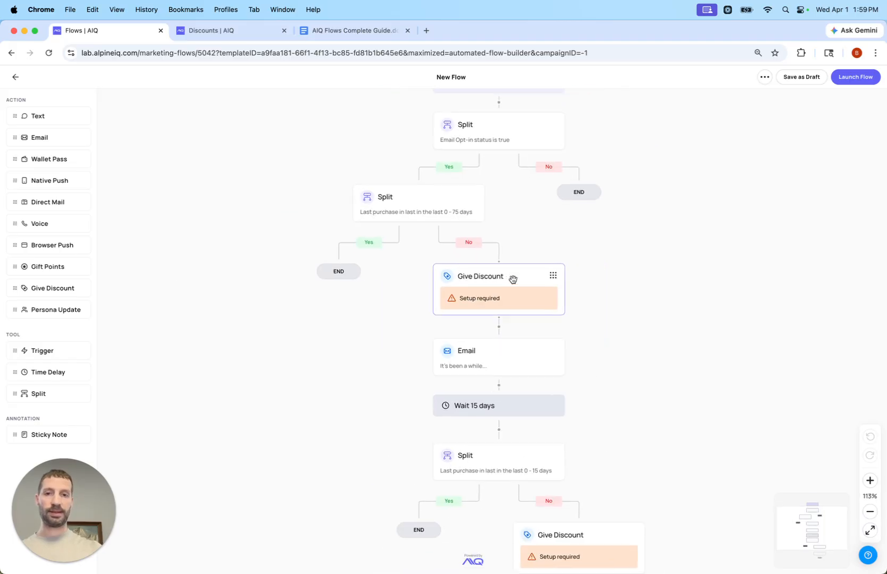
pyautogui.scroll(2, 512, 280)
pyautogui.moveTo(701, 372); pyautogui.dragTo(679, 290)
pyautogui.moveTo(669, 398); pyautogui.dragTo(640, 347)
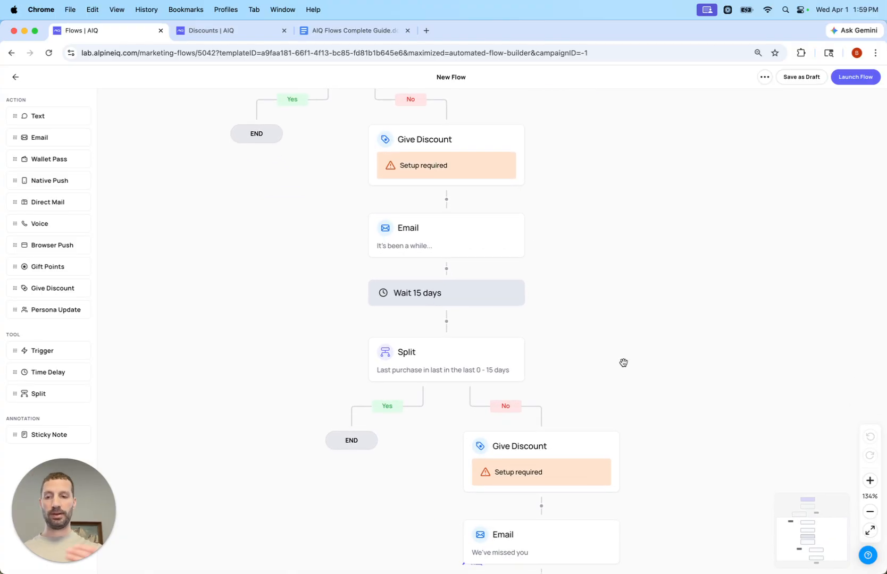
pyautogui.click(16, 78)
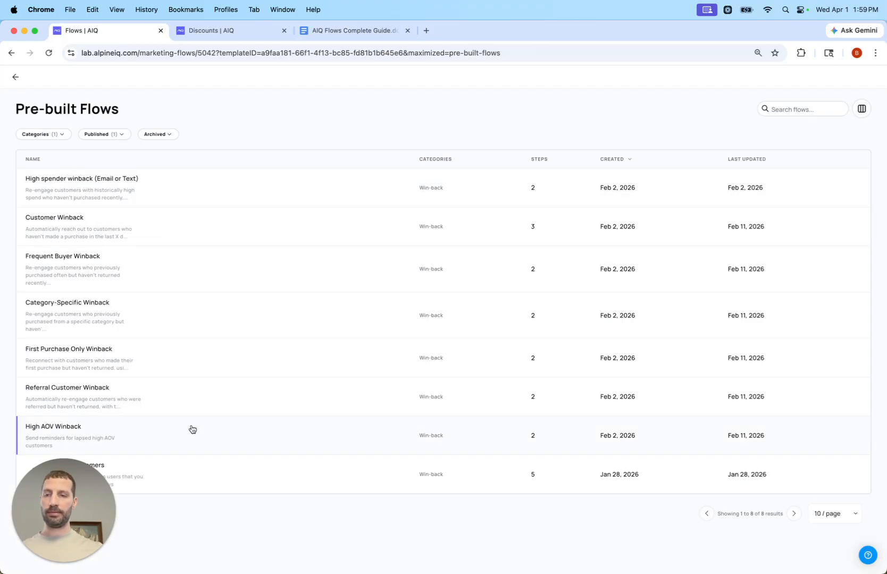
# Step: Open the pre-built Category-Specific Winback flow and inspect its first Give Discount step without selecting a discount
pyautogui.click(142, 329)
pyautogui.click(494, 262)
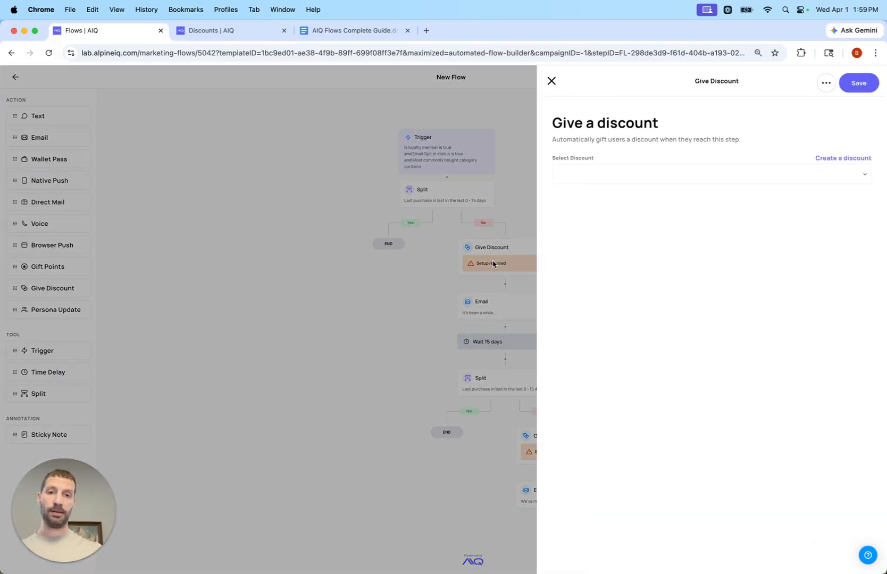
pyautogui.click(436, 299)
# Step: View the sender info and saved design of the "It's been a while..." email step, and return to the Flows overview
pyautogui.click(515, 312)
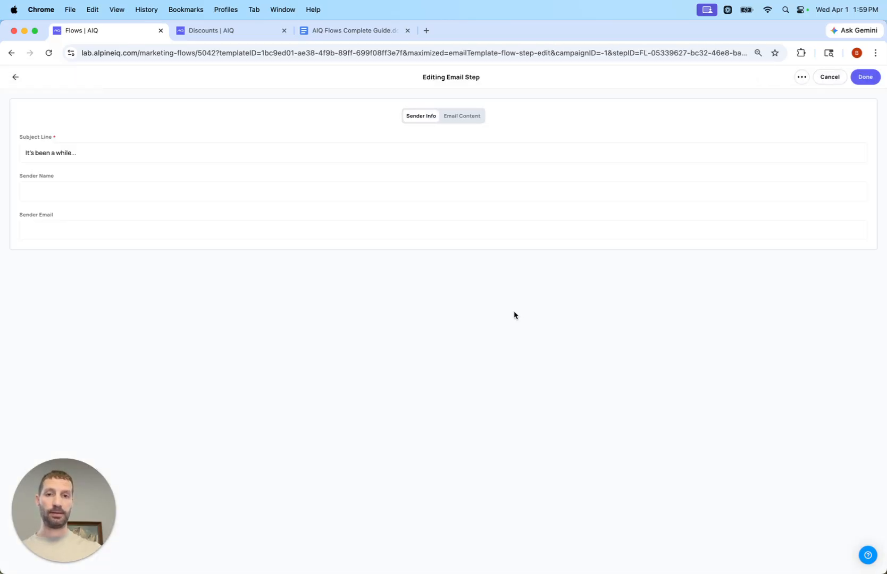
pyautogui.click(464, 119)
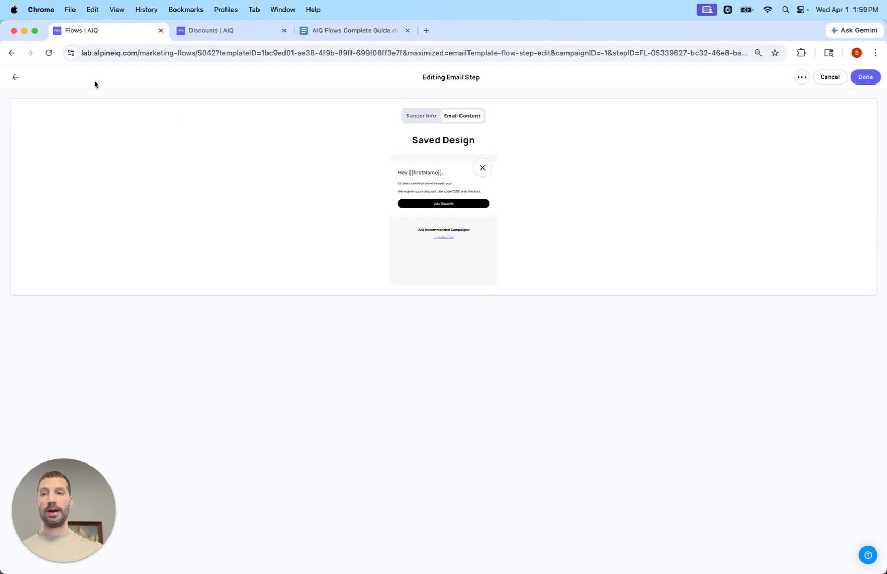
pyautogui.click(18, 75)
pyautogui.rightClick(18, 75)
pyautogui.click(17, 78)
pyautogui.click(17, 78)
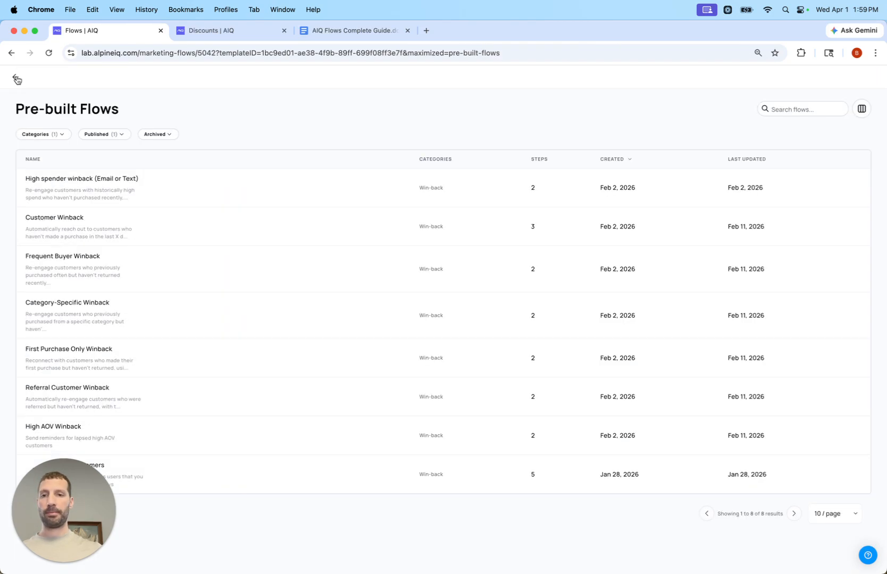
pyautogui.click(18, 80)
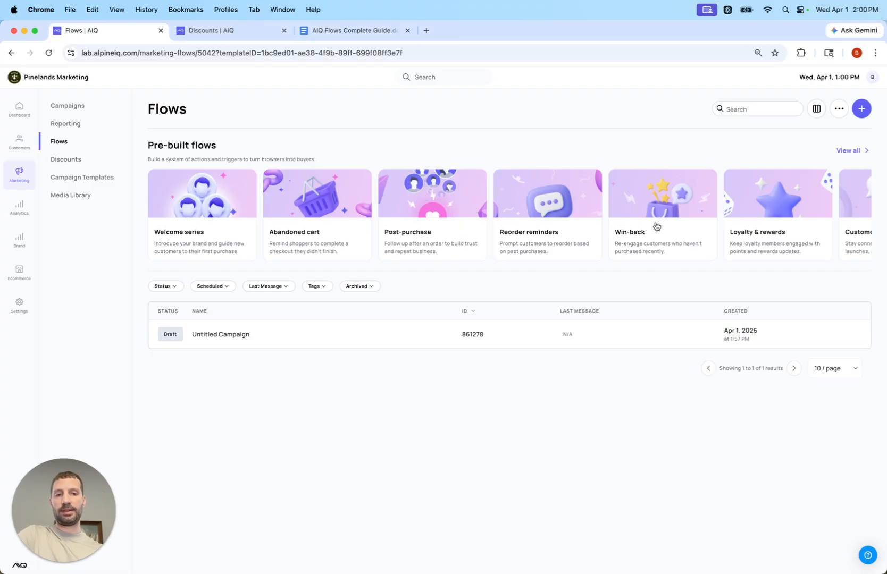
# Step: Browse the pre-built Loyalty & rewards flows, check the View all listing, and return to the Flows overview
pyautogui.click(753, 252)
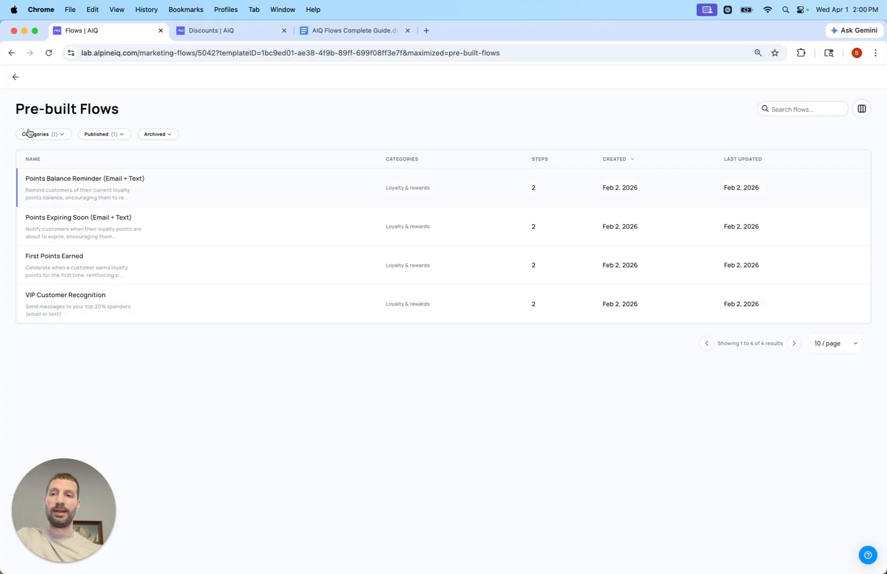
pyautogui.click(15, 77)
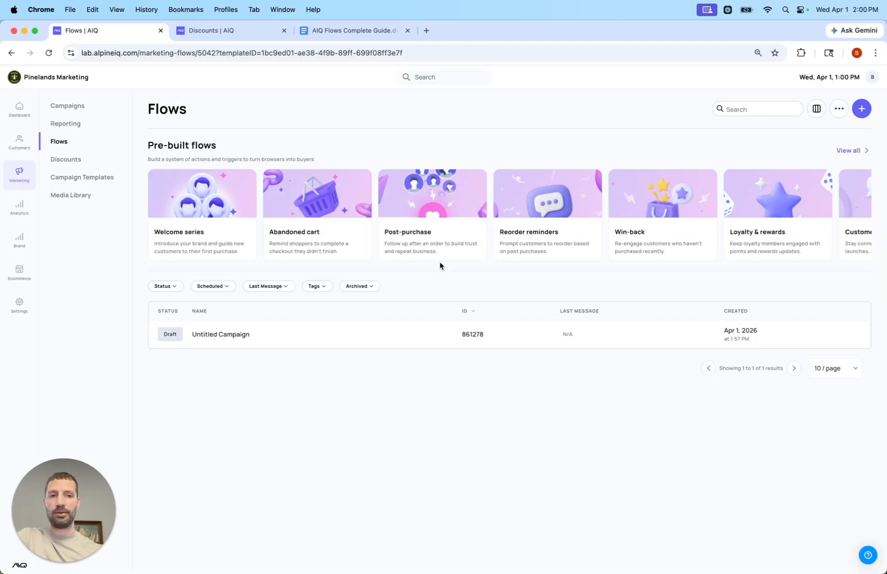
pyautogui.click(855, 151)
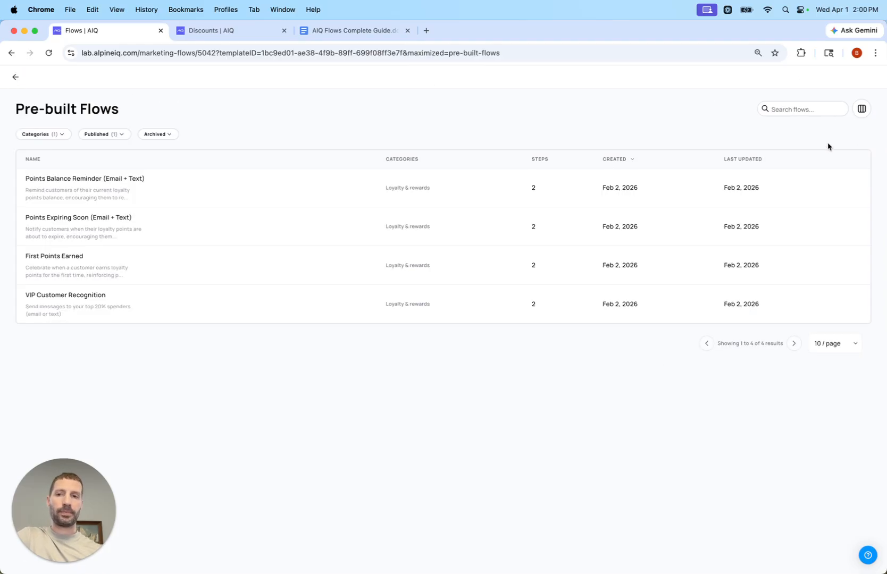
pyautogui.click(15, 77)
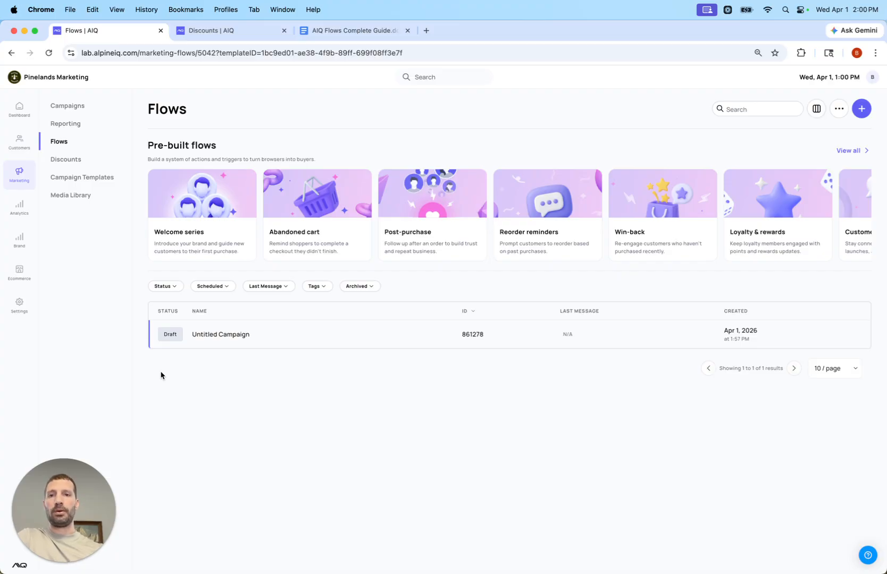
# Step: Switch to the AIQ Flows Complete Guide document in Google Docs and view its cover page
pyautogui.click(320, 31)
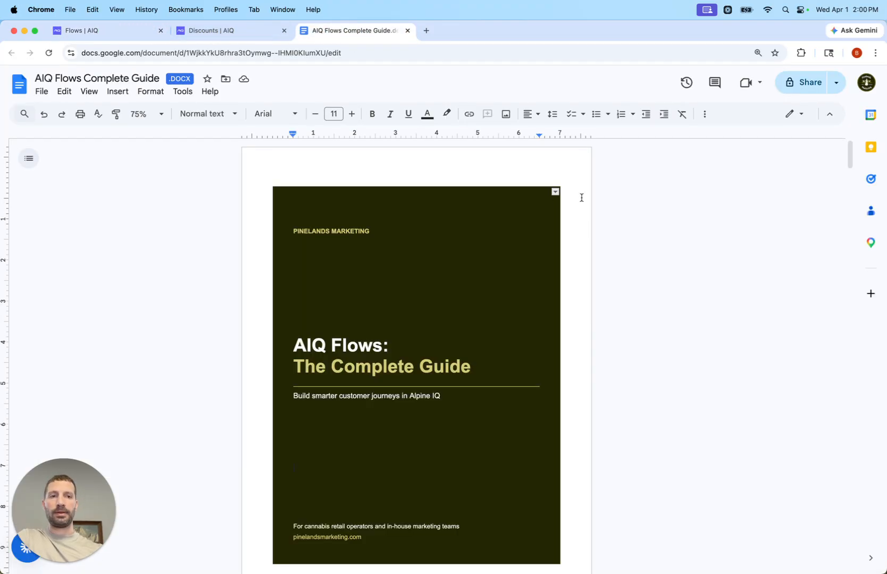
pyautogui.moveTo(851, 154); pyautogui.dragTo(730, 112)
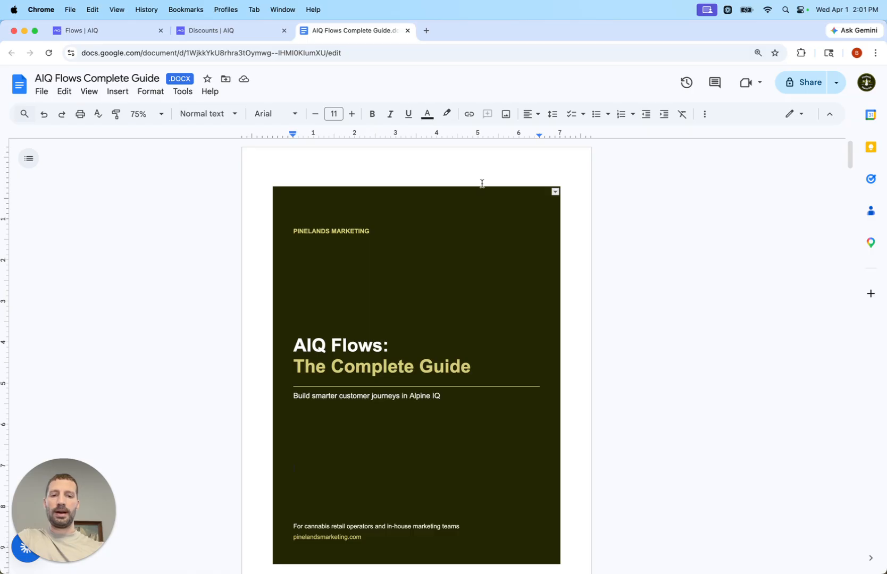